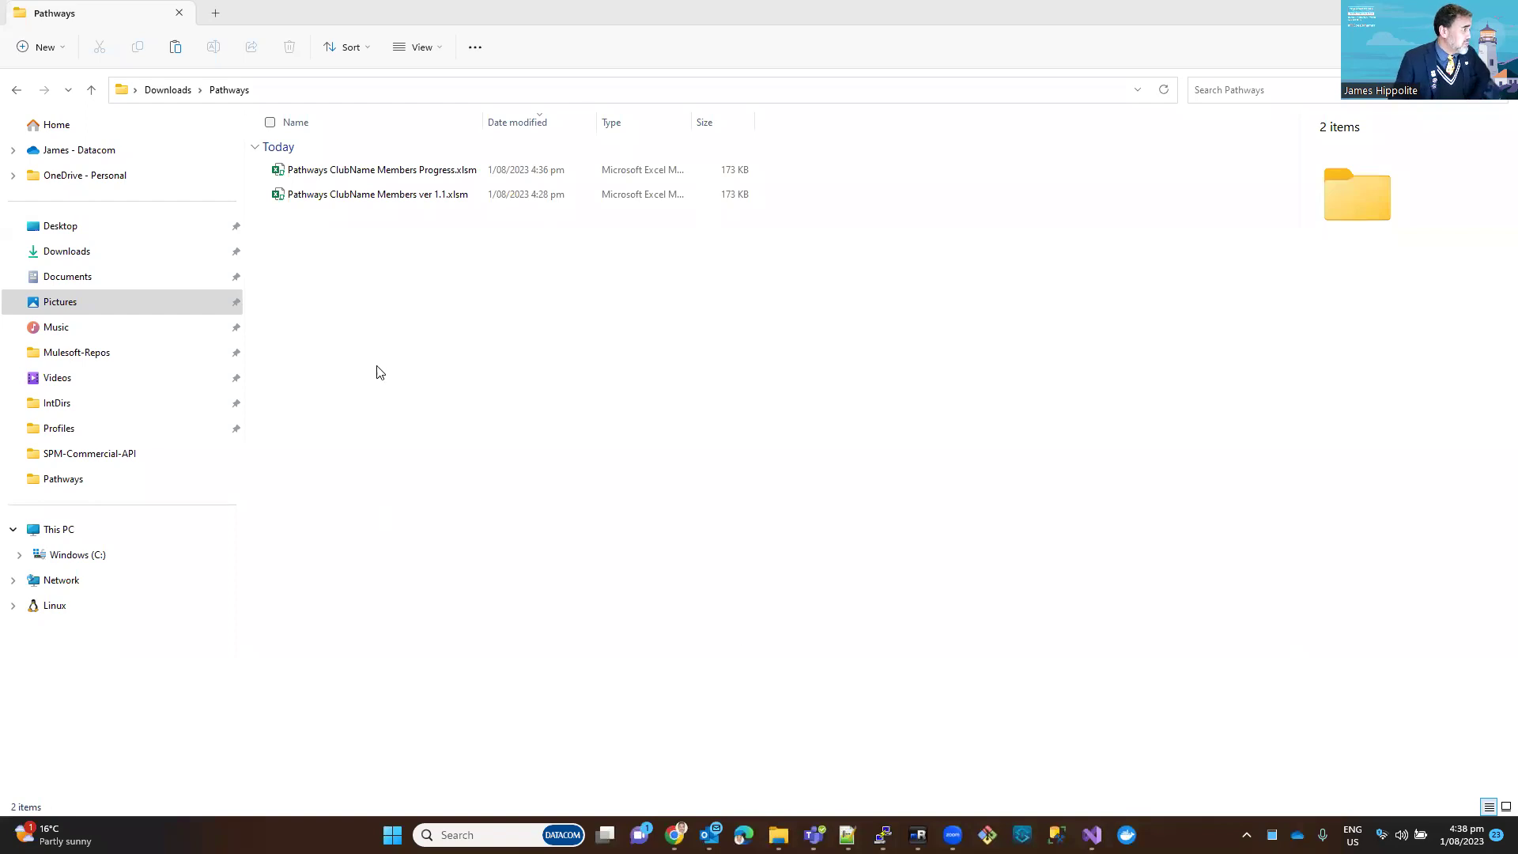
Step: Duplicate the Members Progress workbook in the Pathways folder with copy and paste
{"action": "left_click", "coordinate": [370, 197]}
{"action": "left_click", "coordinate": [382, 172]}
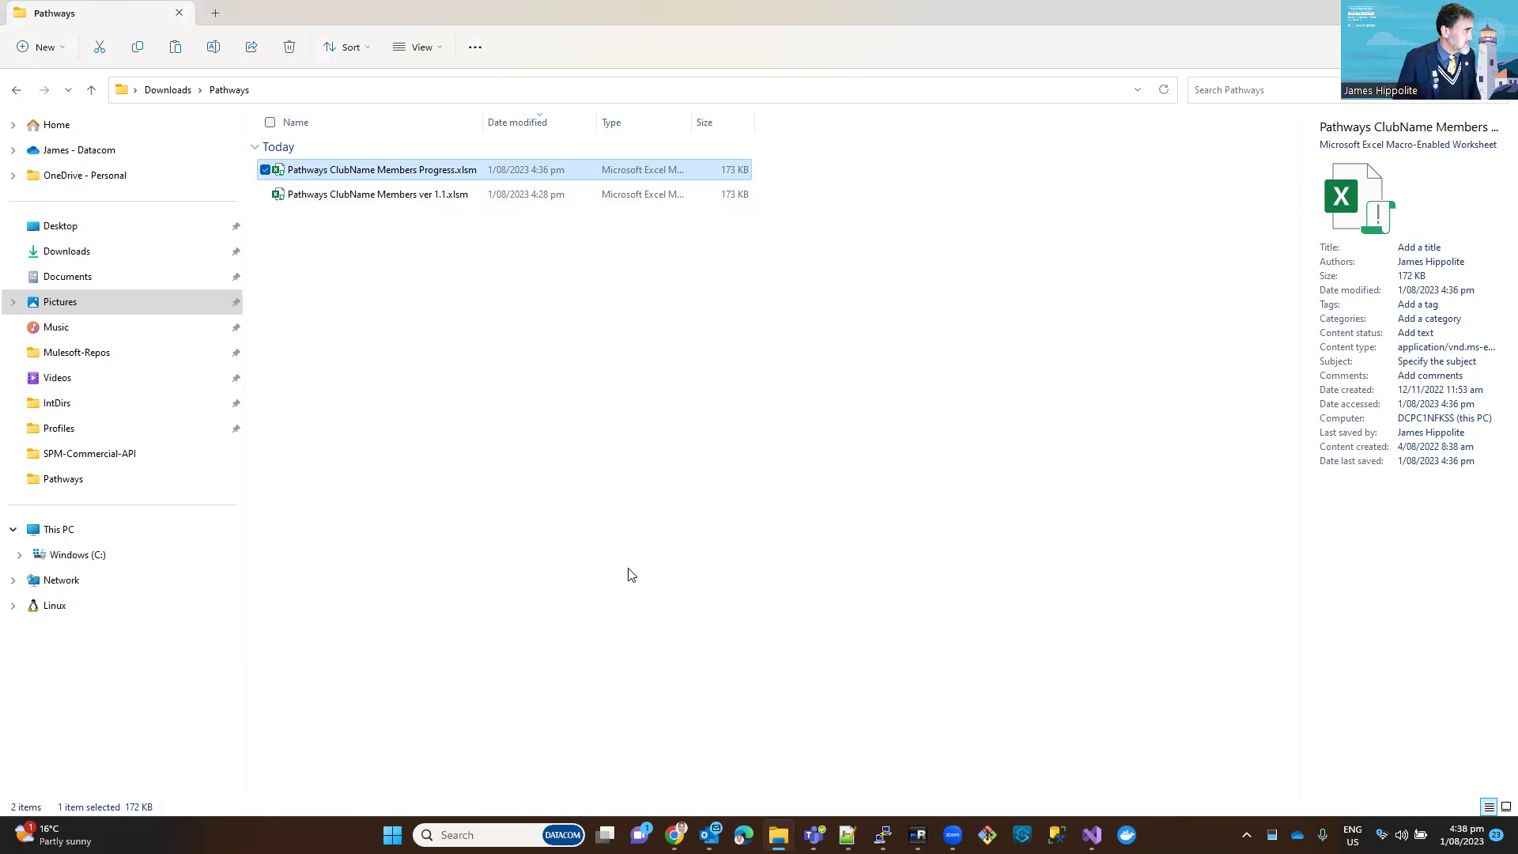
{"action": "key", "text": "ctrl+v"}
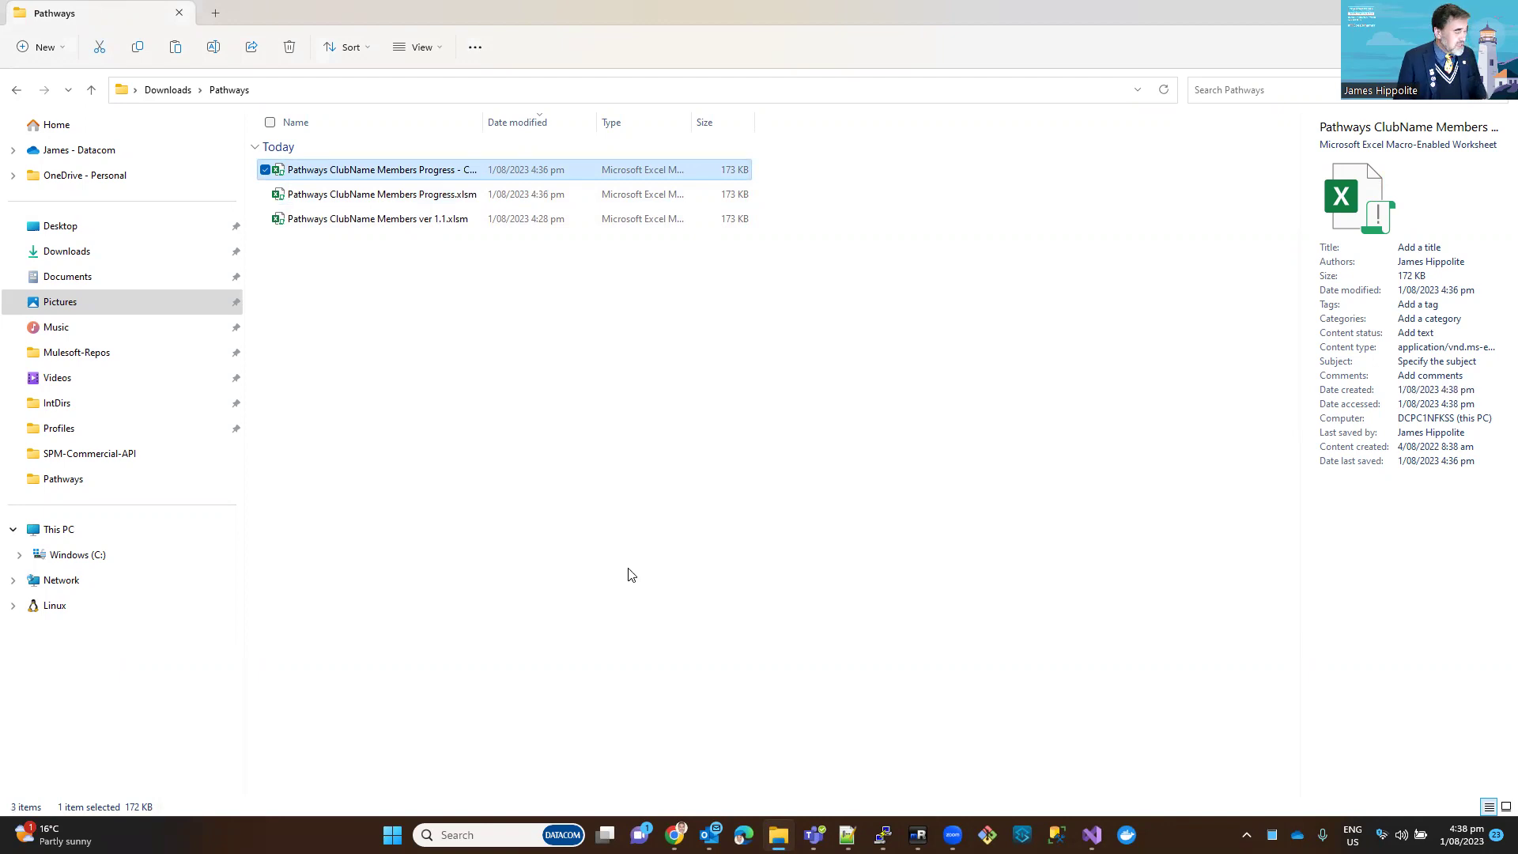
Step: Rename the copy to Pathways YourClub Members Progress.xlsm, removing the '- Copy' suffix
{"action": "key", "text": "F2"}
{"action": "key", "text": "Home"}
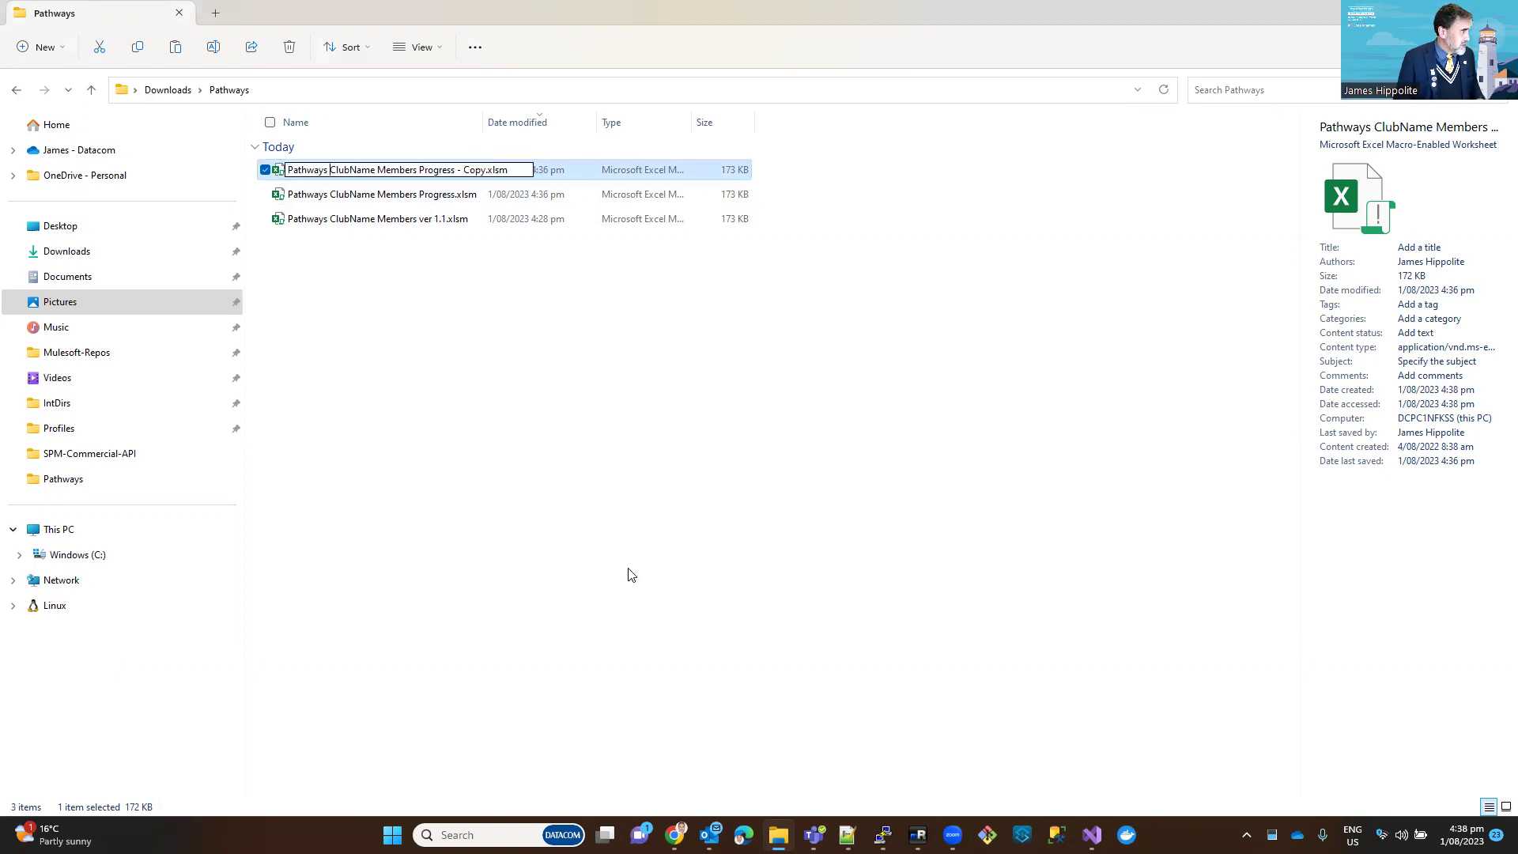
{"action": "key", "text": "ctrl+Right"}
{"action": "key", "text": "ctrl+shift+Right"}
{"action": "type", "text": "YourClub"}
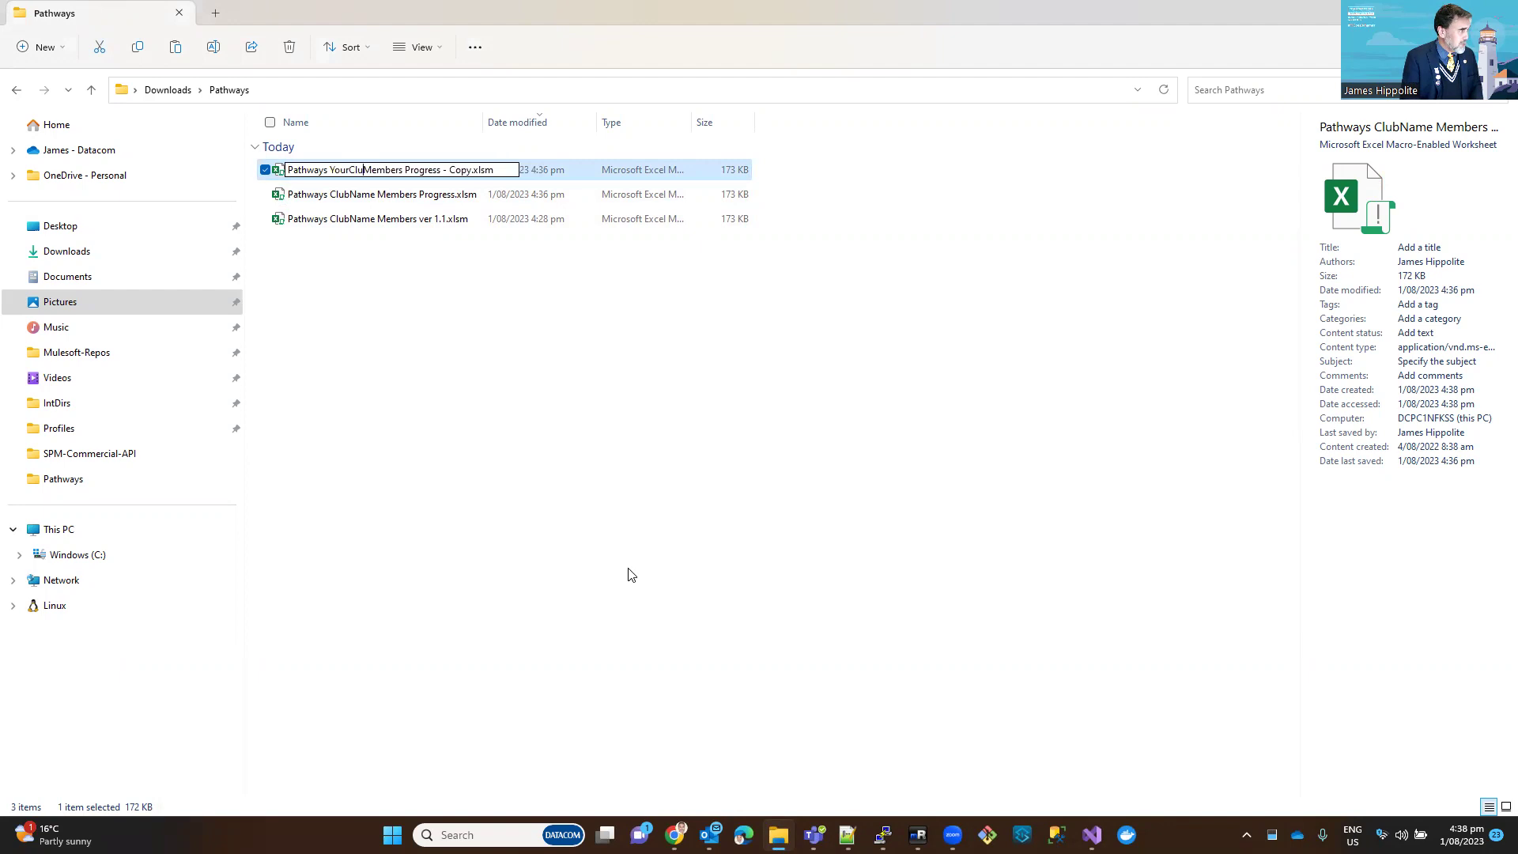
{"action": "key", "text": "Delete"}
{"action": "key", "text": "Delete"}
{"action": "key", "text": "Delete"}
{"action": "key", "text": "Delete"}
{"action": "key", "text": "Delete"}
{"action": "key", "text": "Delete"}
{"action": "key", "text": "Delete"}
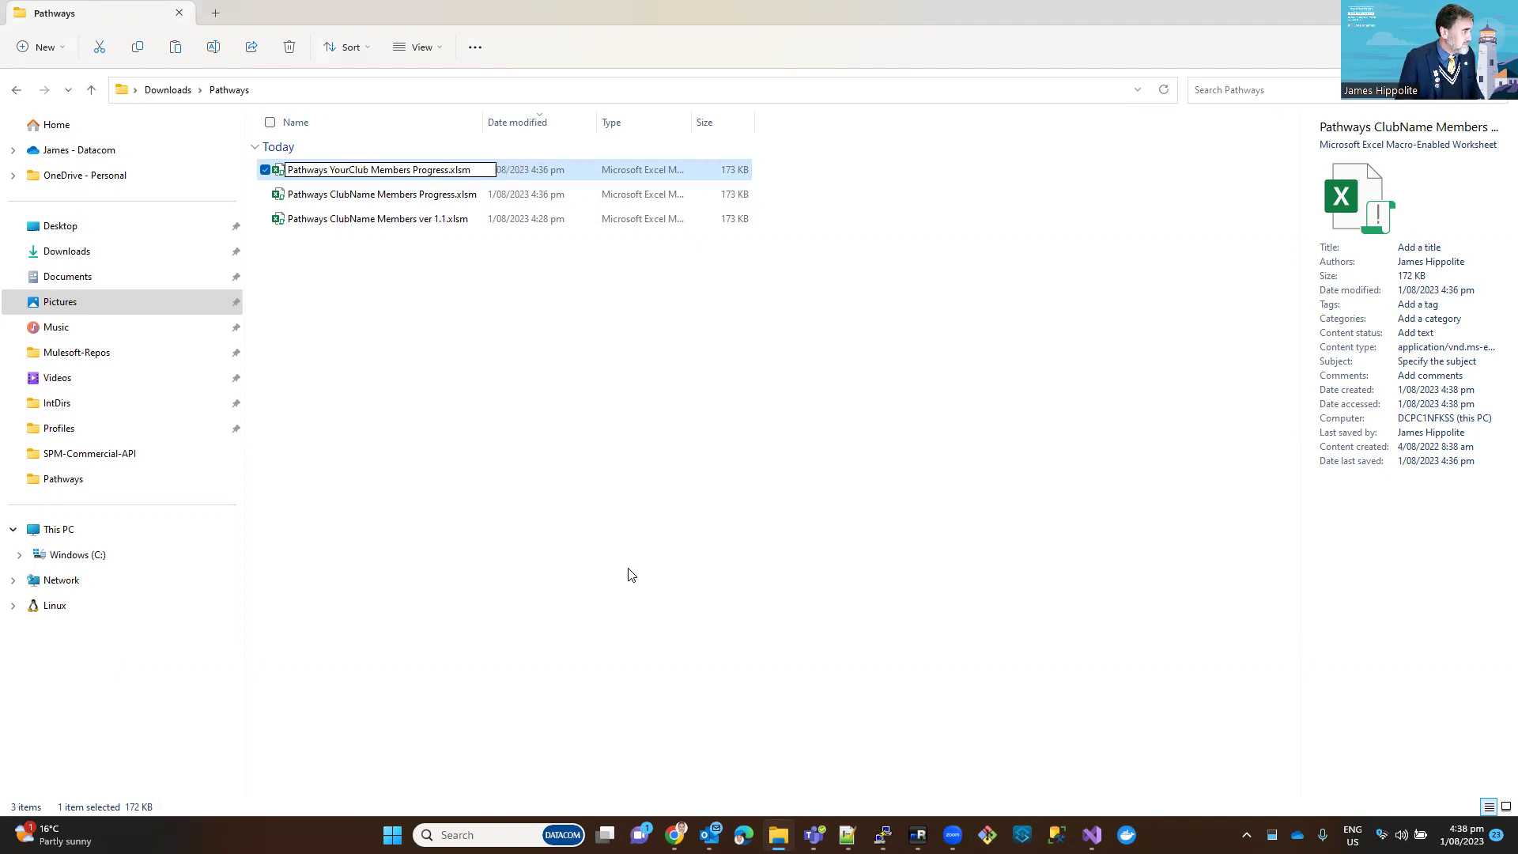
{"action": "key", "text": "Return"}
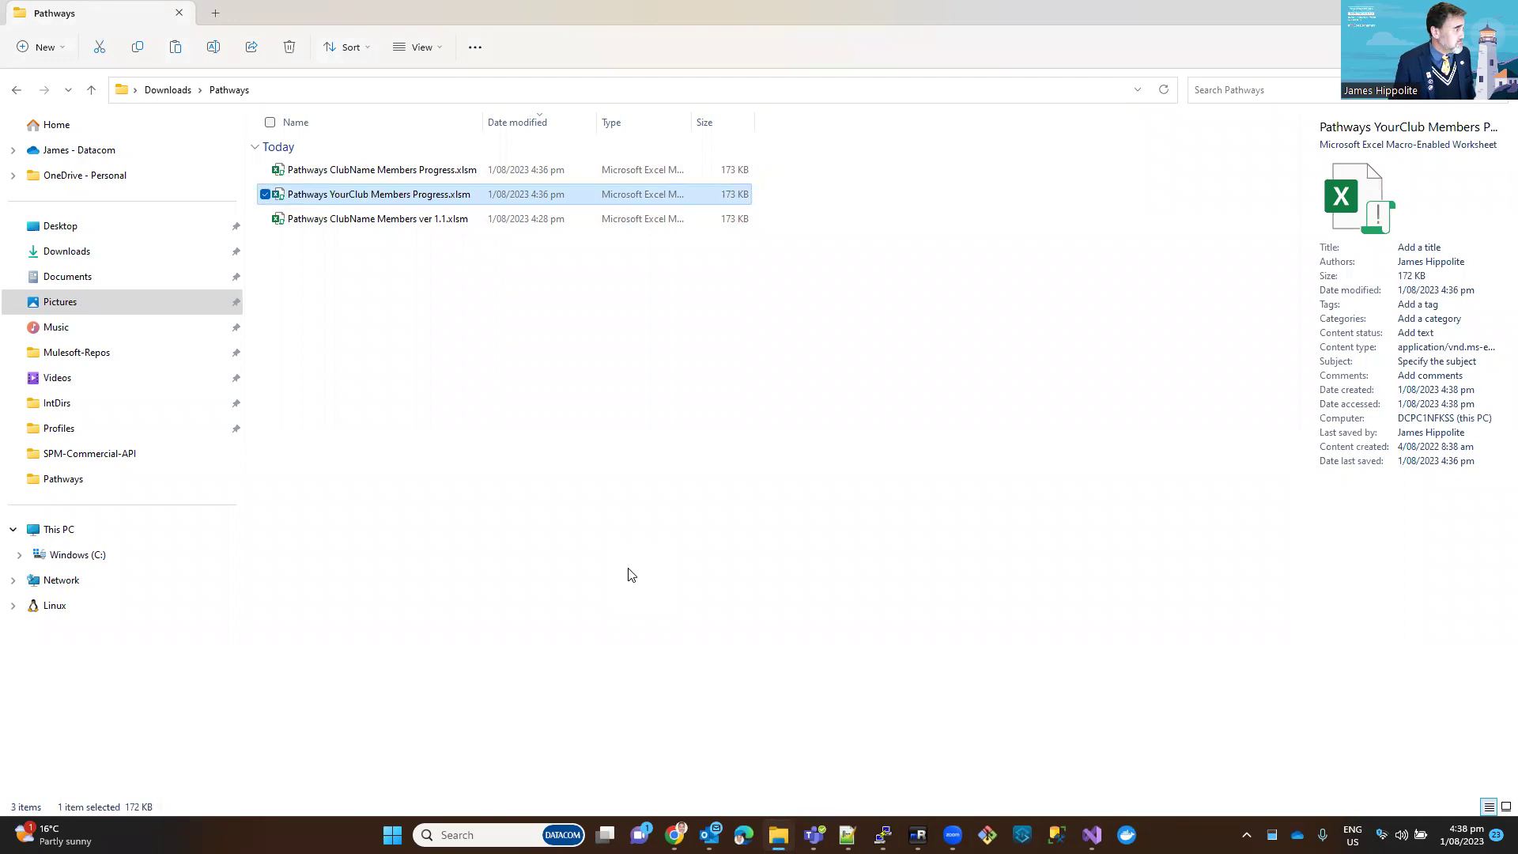
{"action": "left_click", "coordinate": [410, 198]}
{"action": "left_click", "coordinate": [414, 308]}
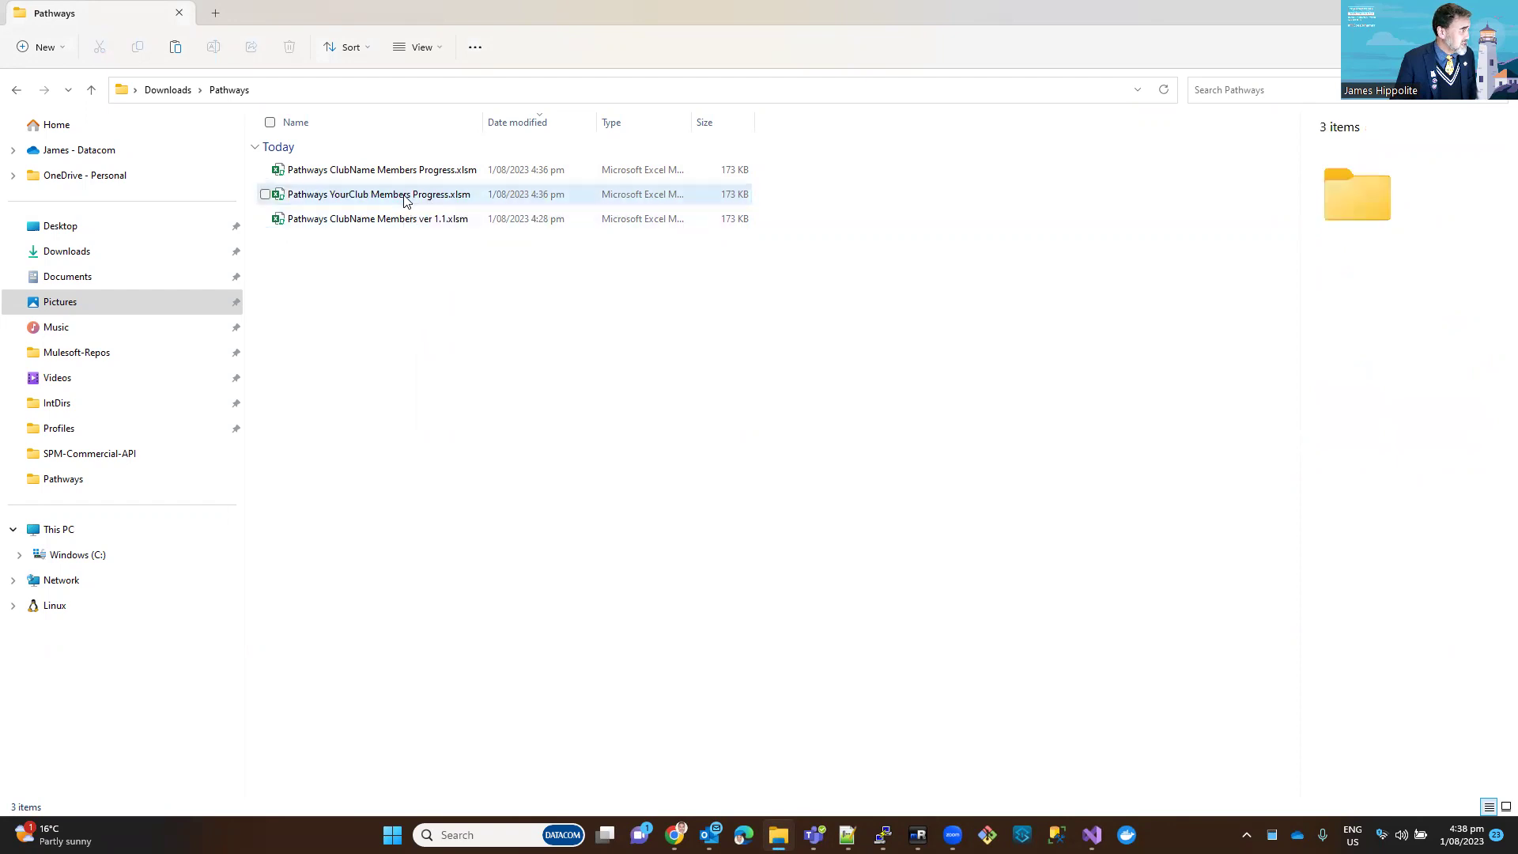
Step: Open Pathways YourClub Members Progress.xlsm, maximize the Excel window, and enable its macros
{"action": "double_click", "coordinate": [404, 197]}
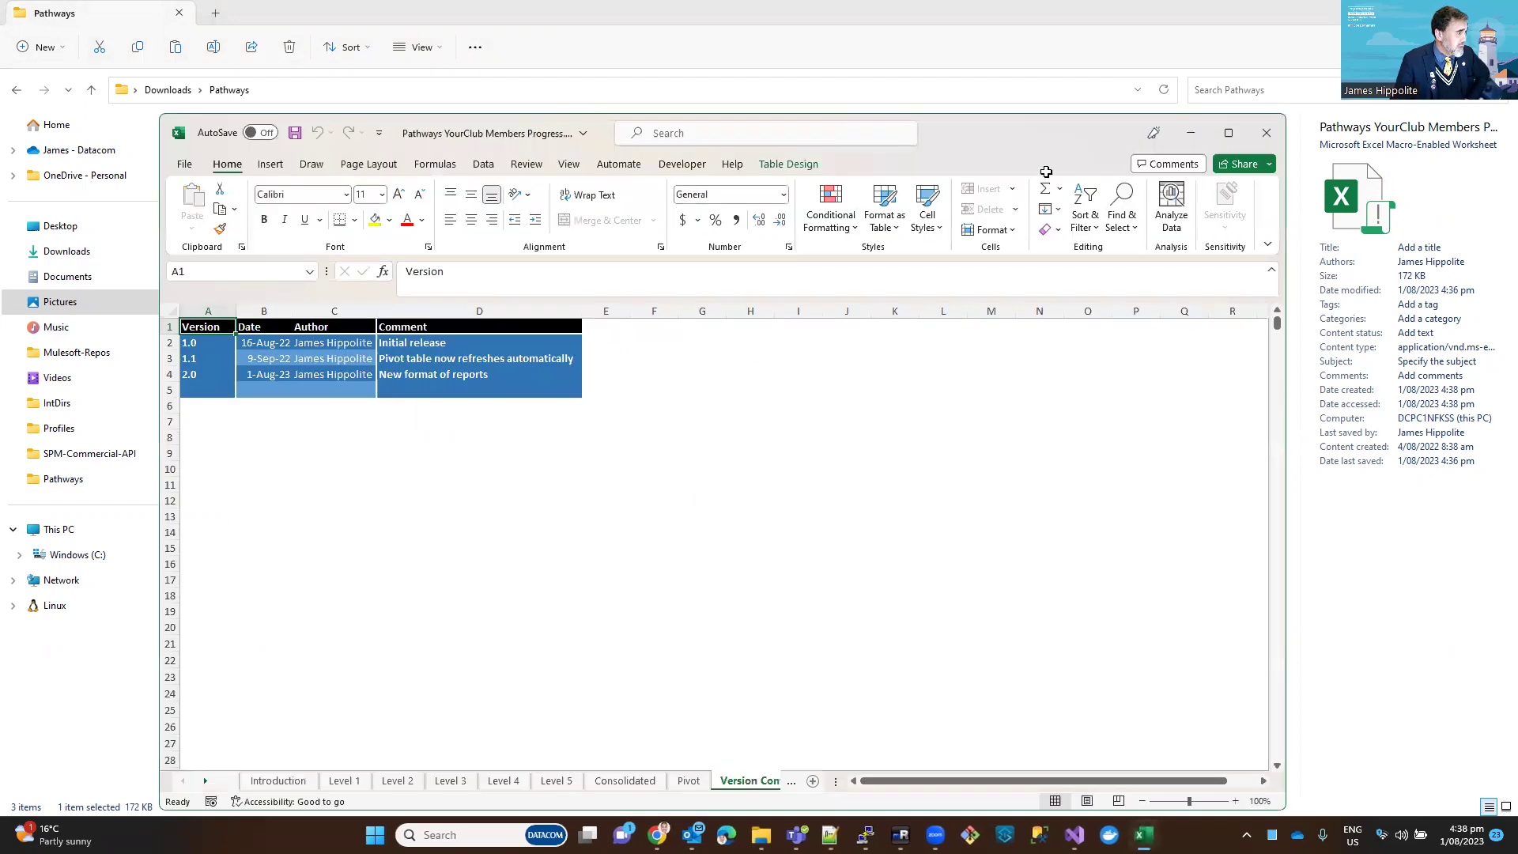
{"action": "left_click", "coordinate": [1231, 130]}
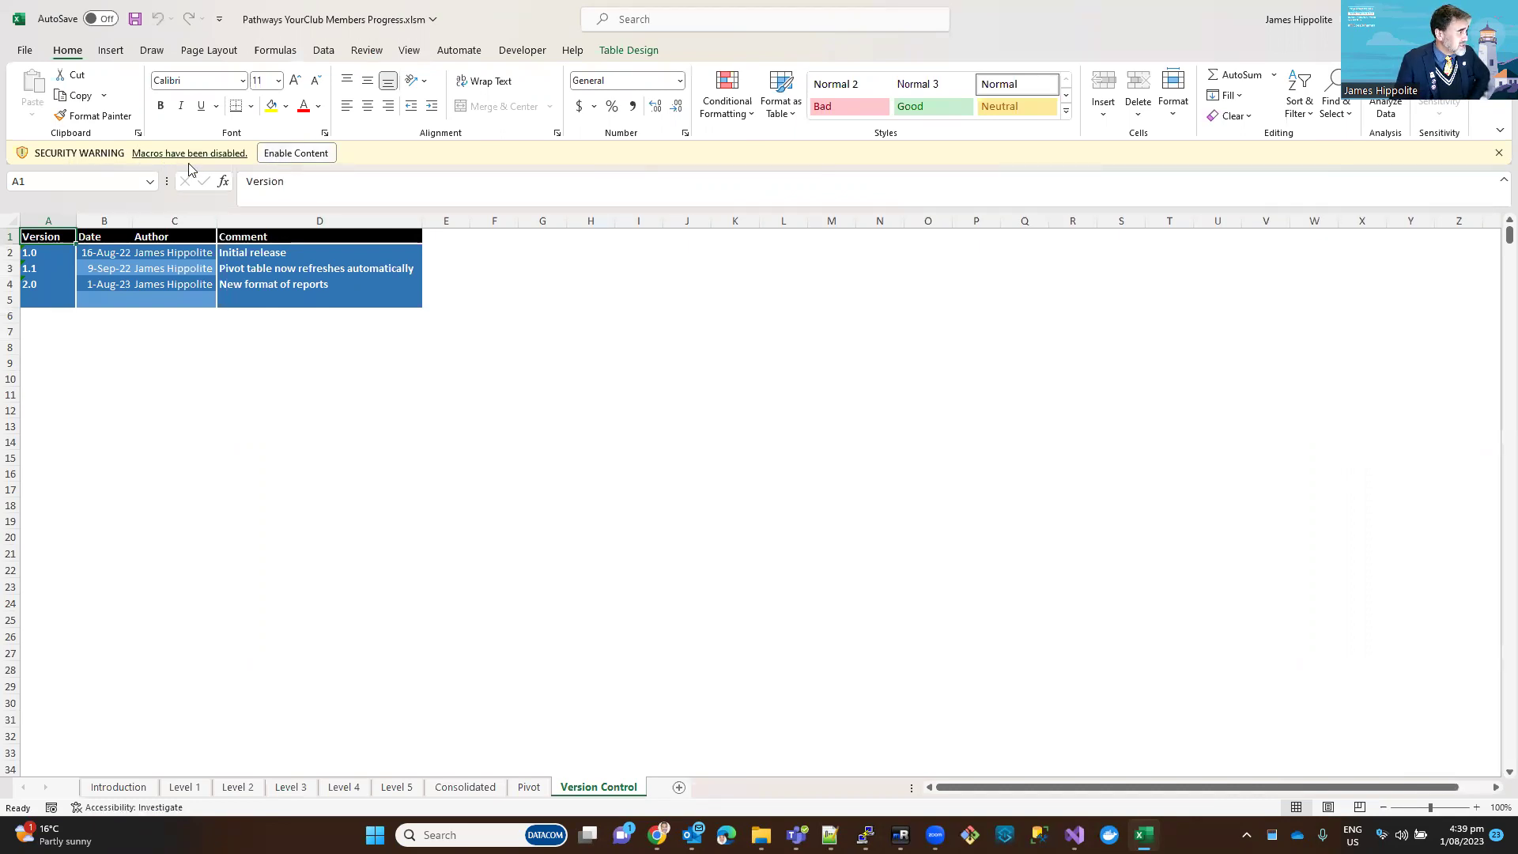
{"action": "left_click", "coordinate": [293, 151]}
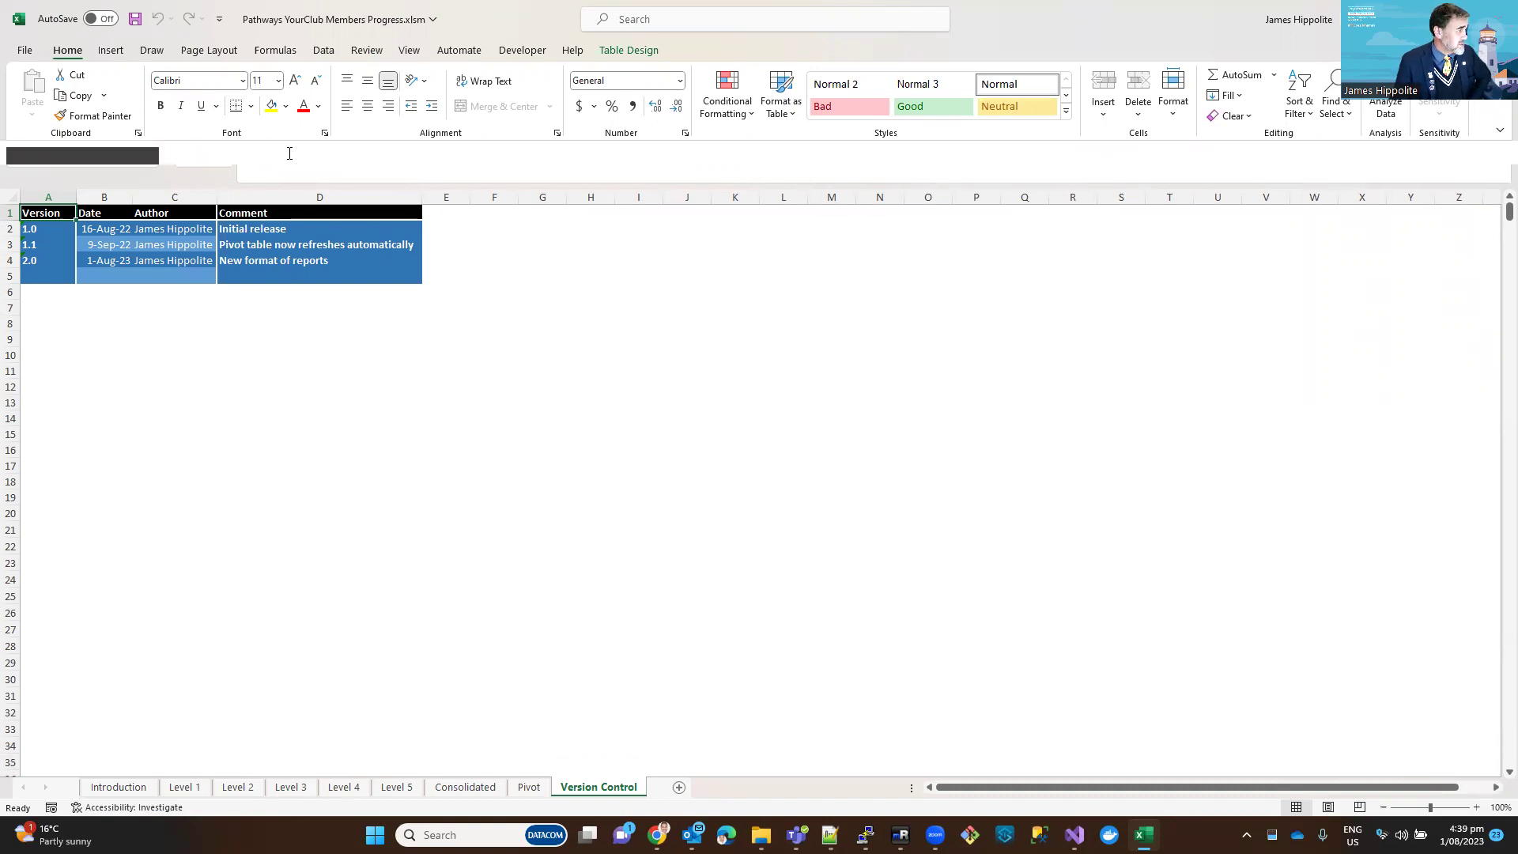
Step: Review setup steps 1–6 on the Introduction sheet, then bring the Base Camp Manager page forward
{"action": "left_click", "coordinate": [131, 788]}
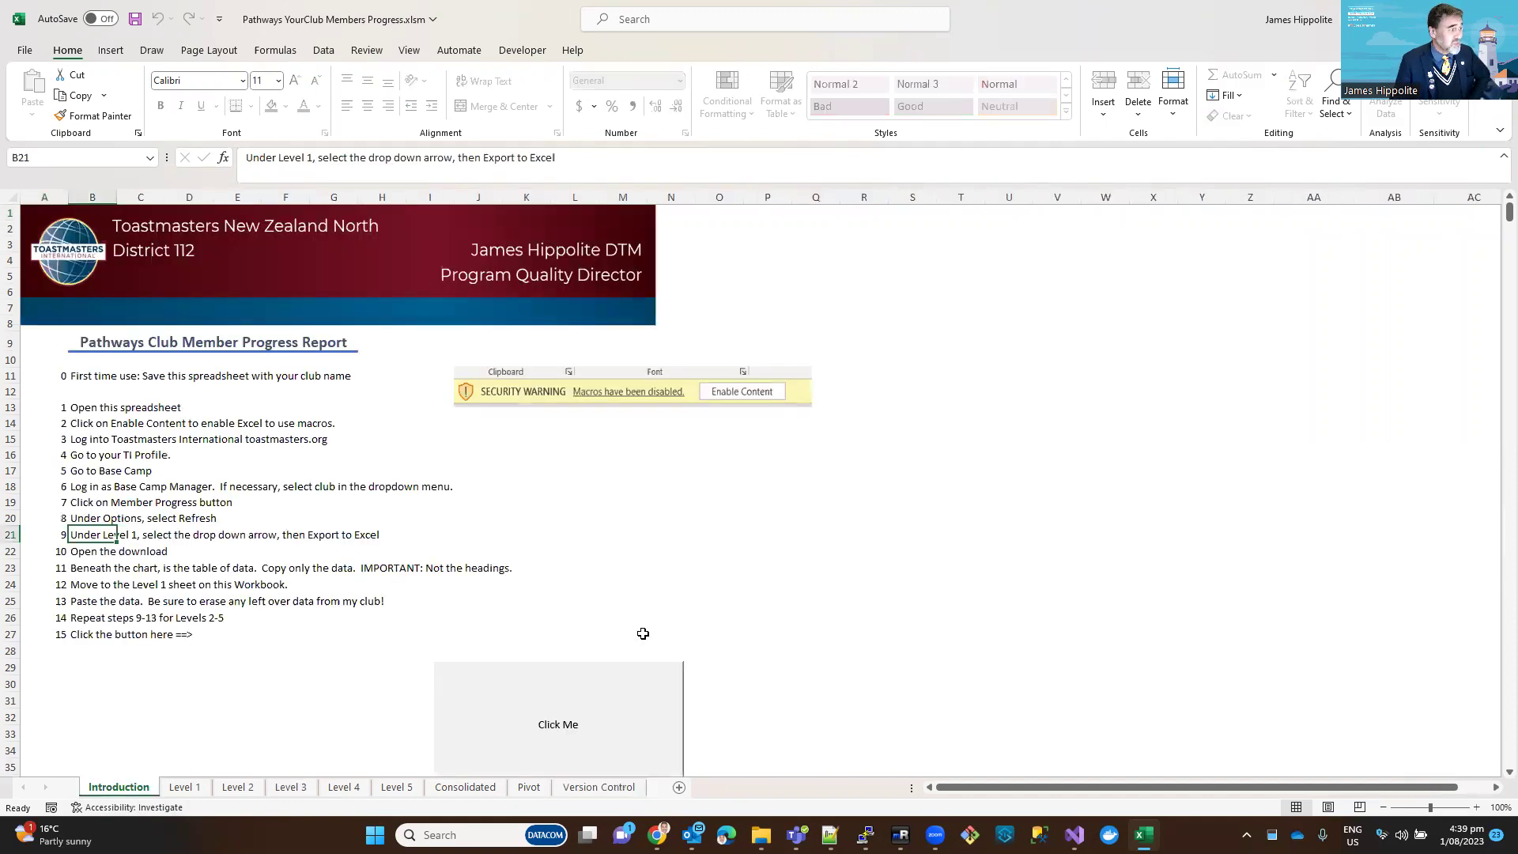
{"action": "left_click", "coordinate": [89, 408]}
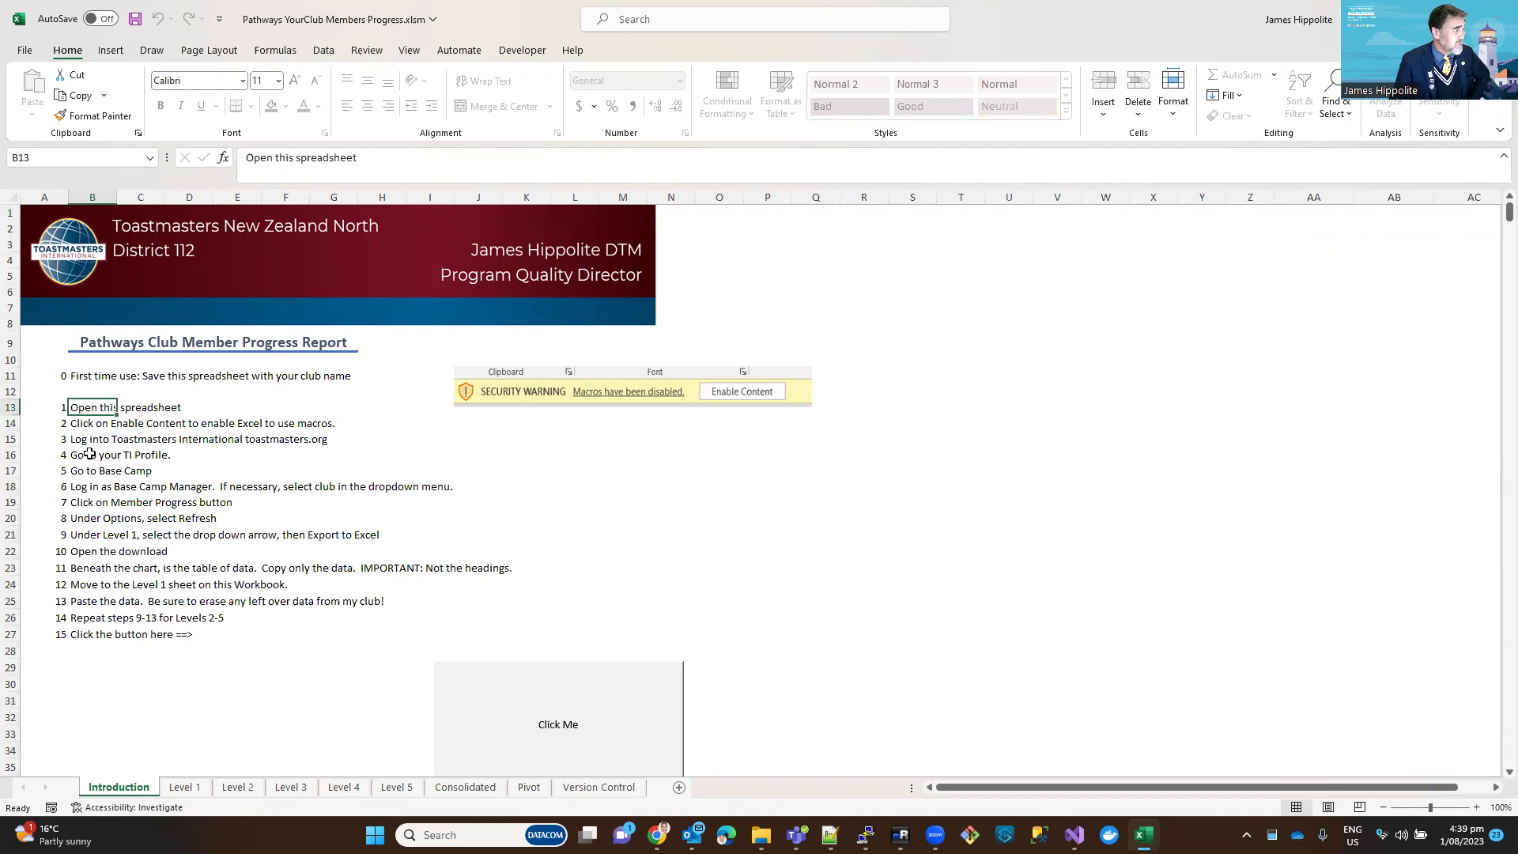
{"action": "left_click", "coordinate": [80, 425]}
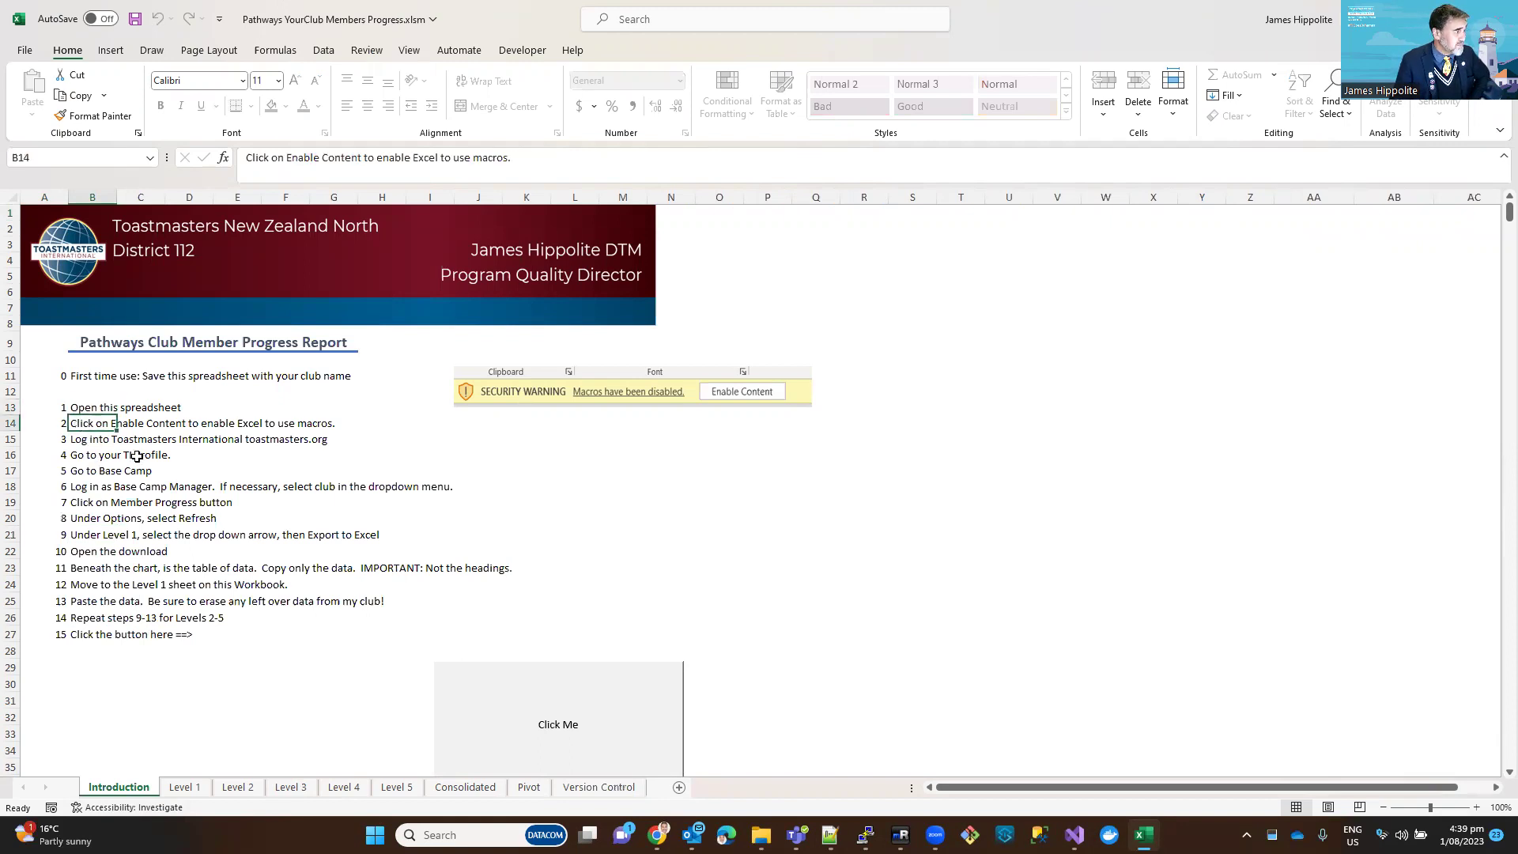
{"action": "left_click", "coordinate": [82, 437]}
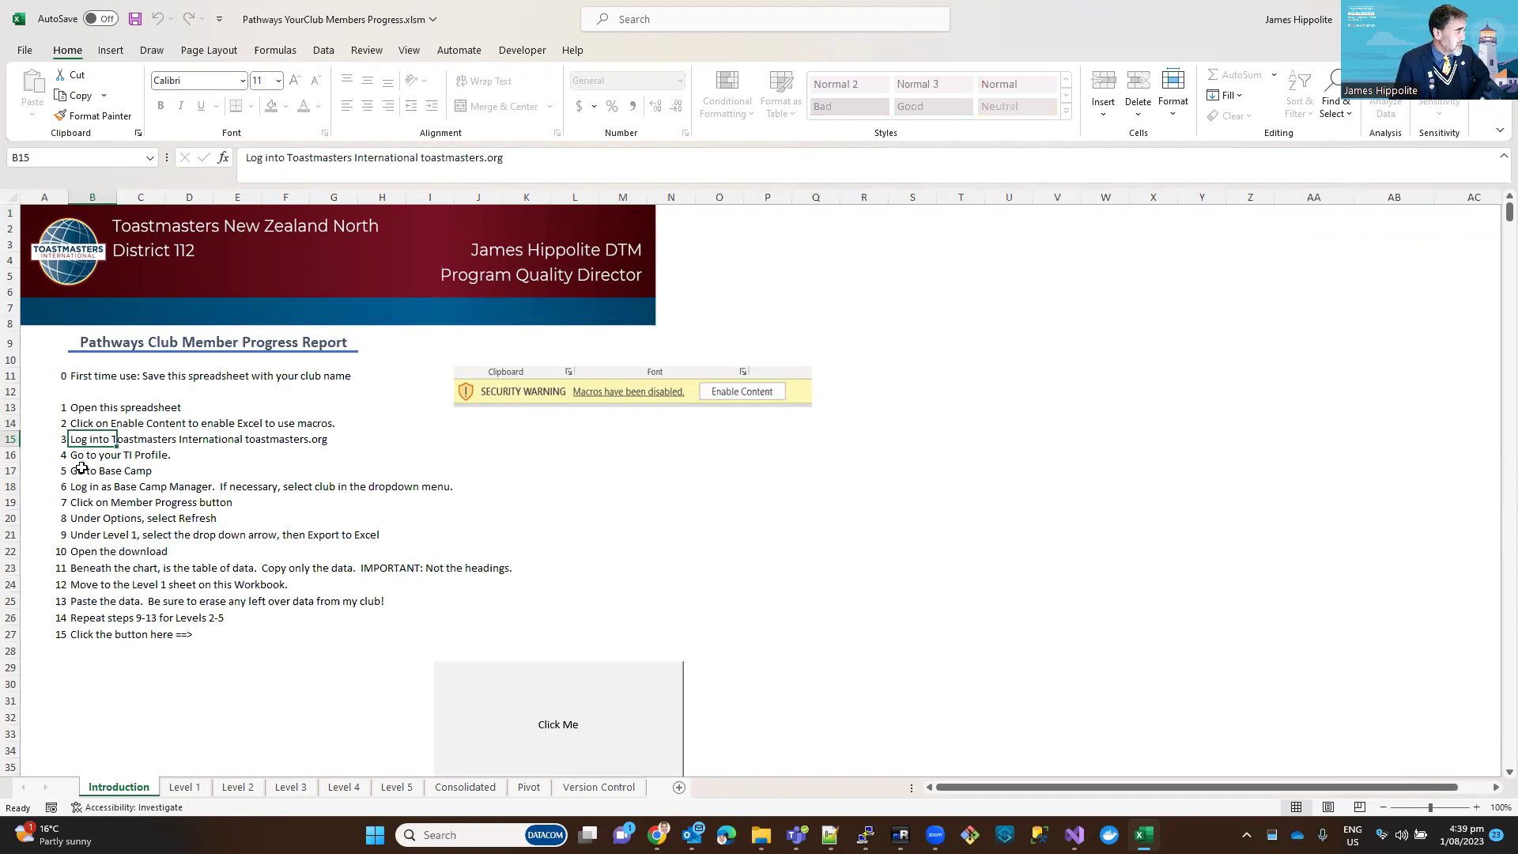
{"action": "left_click", "coordinate": [84, 456]}
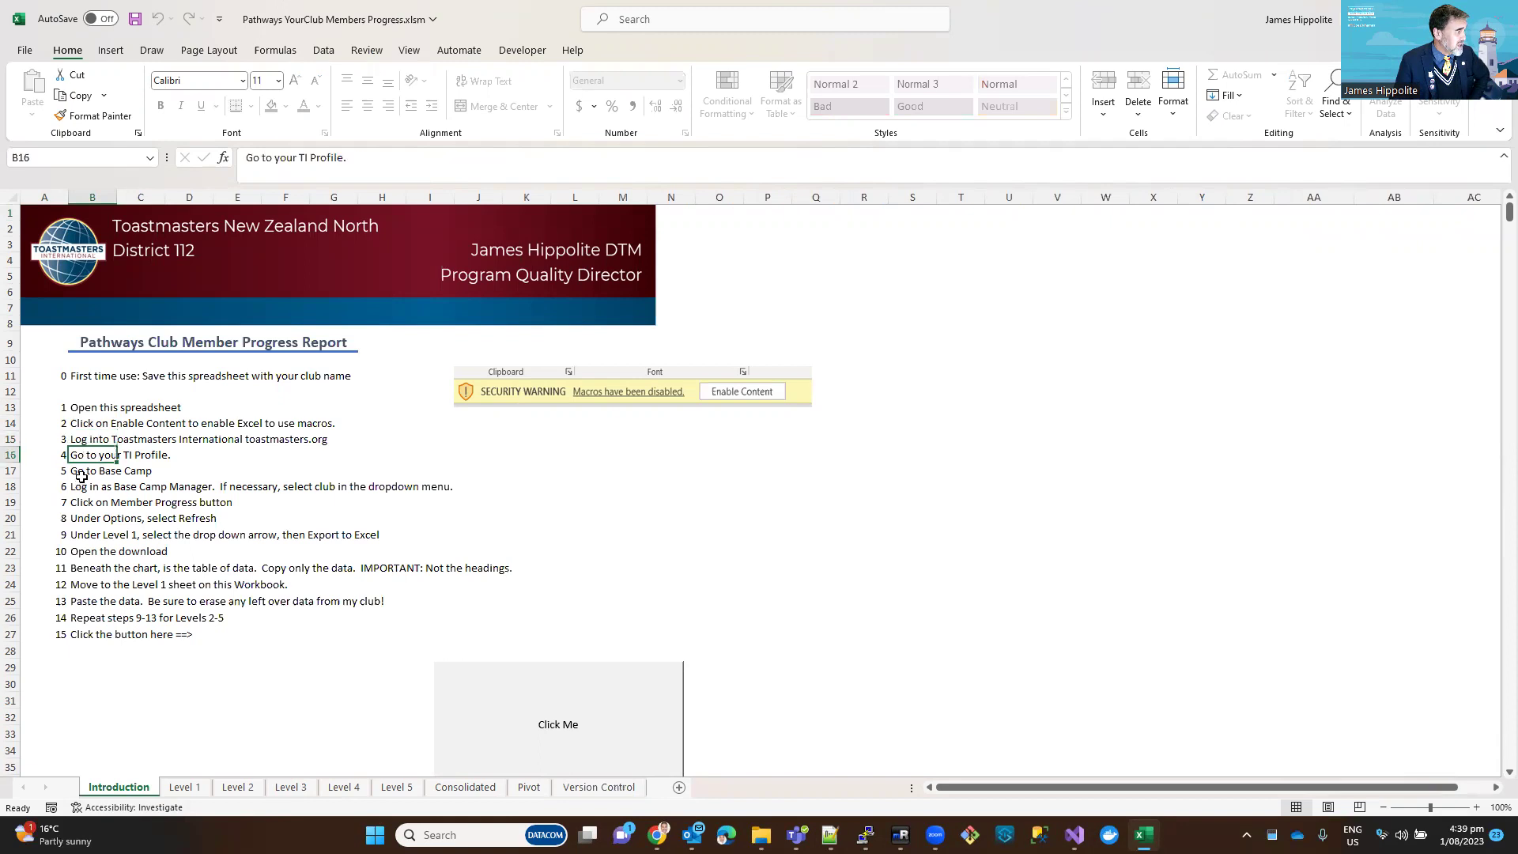
{"action": "left_click", "coordinate": [87, 471]}
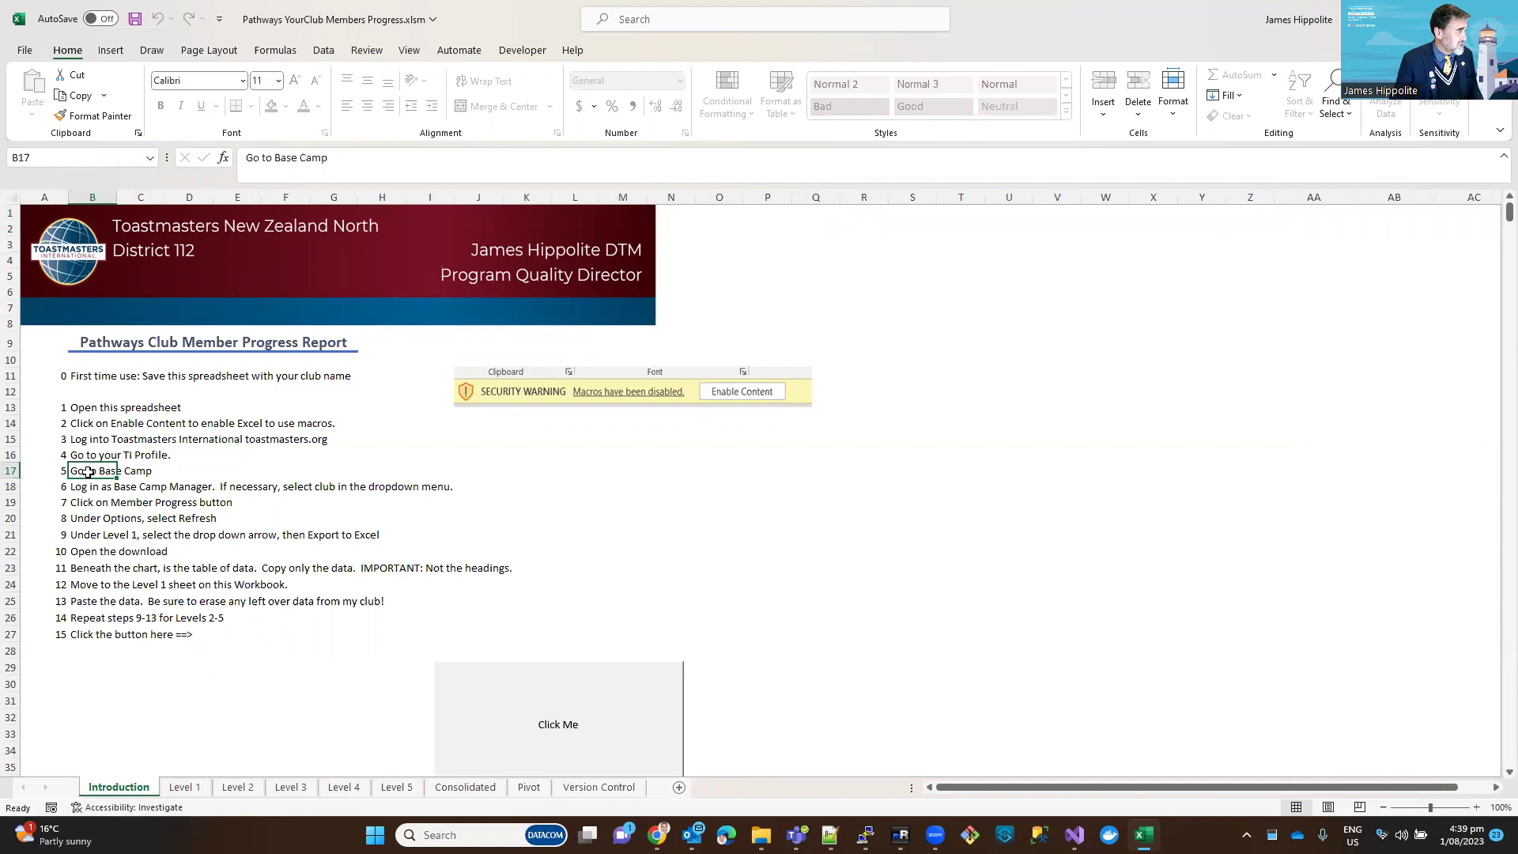
{"action": "left_click", "coordinate": [87, 488]}
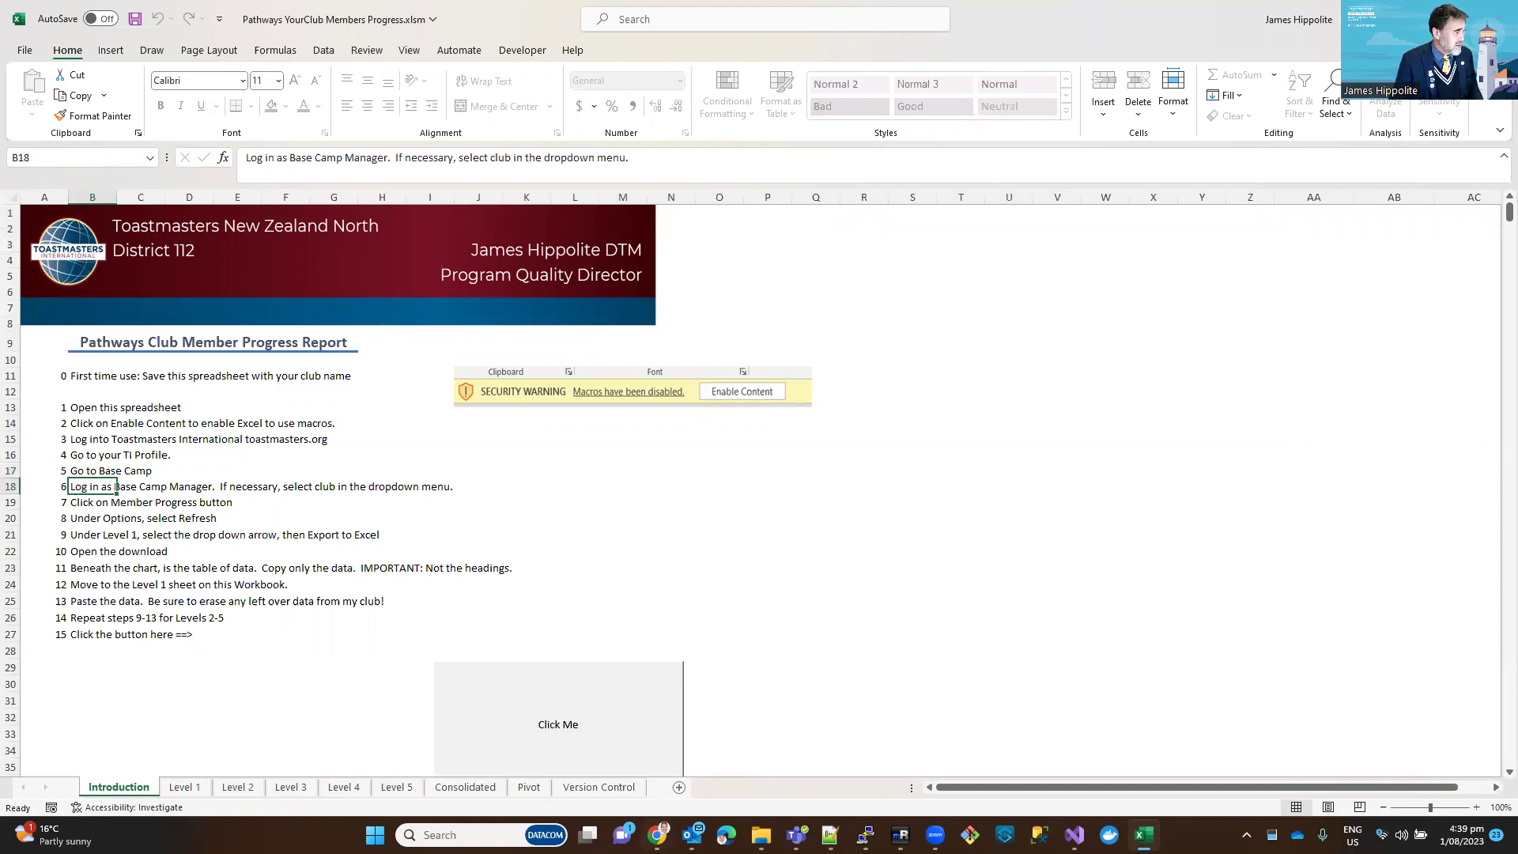
{"action": "mouse_move", "coordinate": [657, 835]}
{"action": "left_click", "coordinate": [655, 747]}
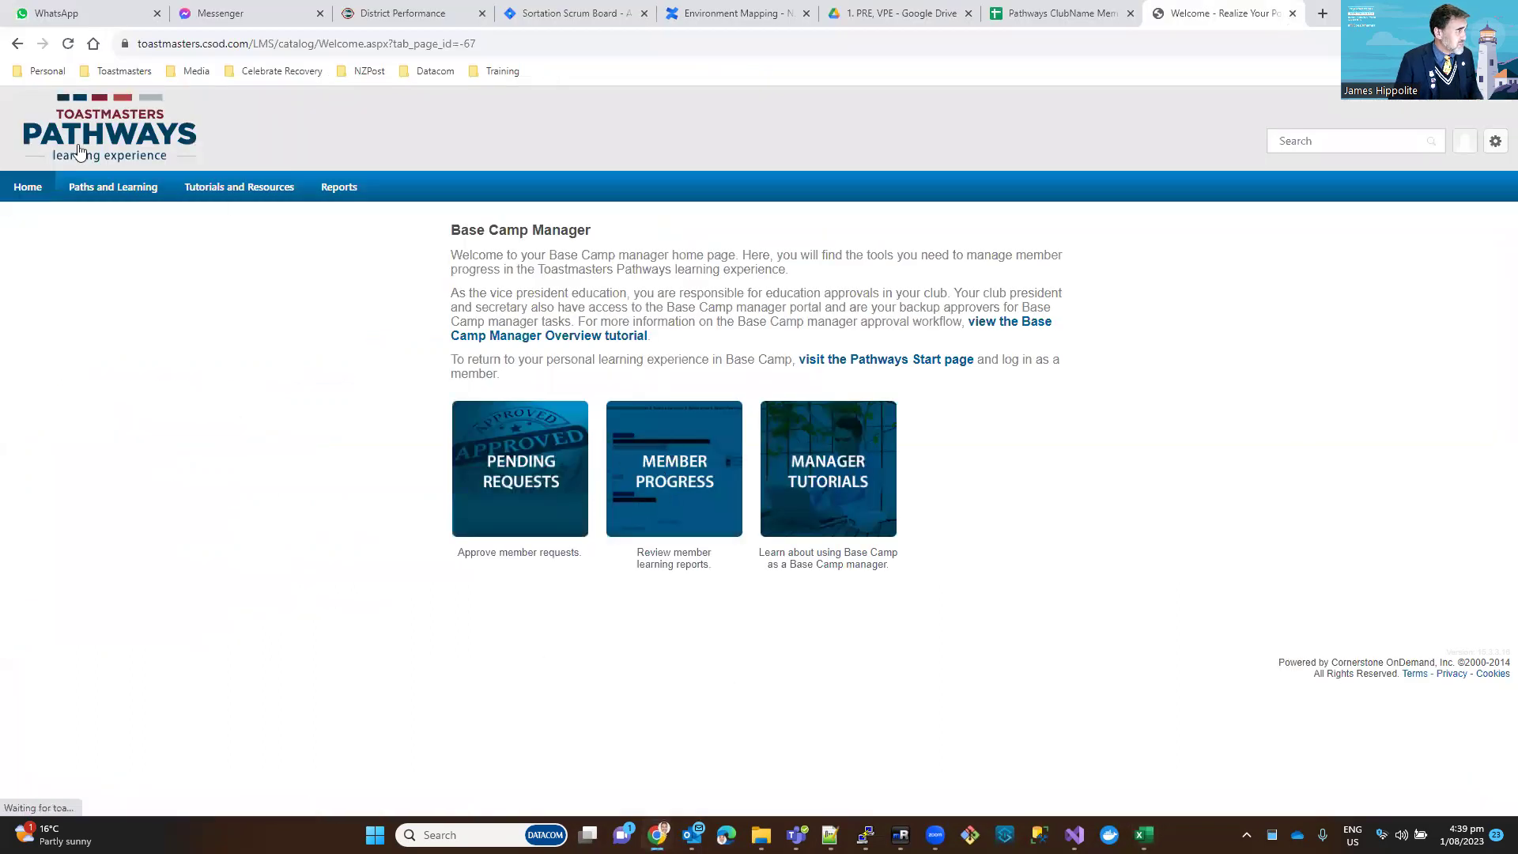
Step: Open the member progress reports and check instruction steps 7 and 8 in the workbook
{"action": "left_click", "coordinate": [687, 457]}
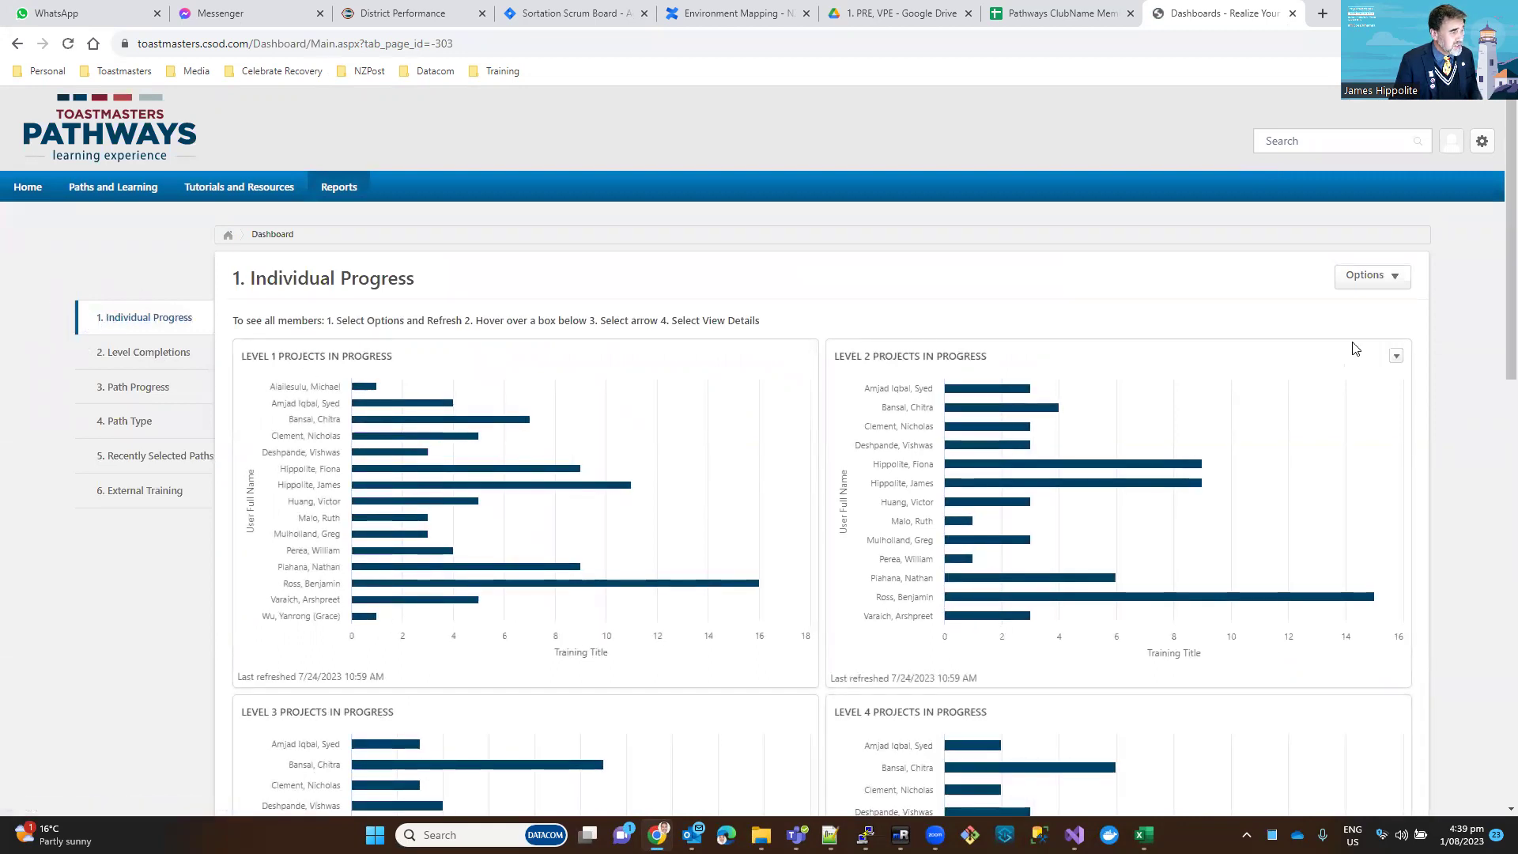
{"action": "key", "text": "alt+Tab"}
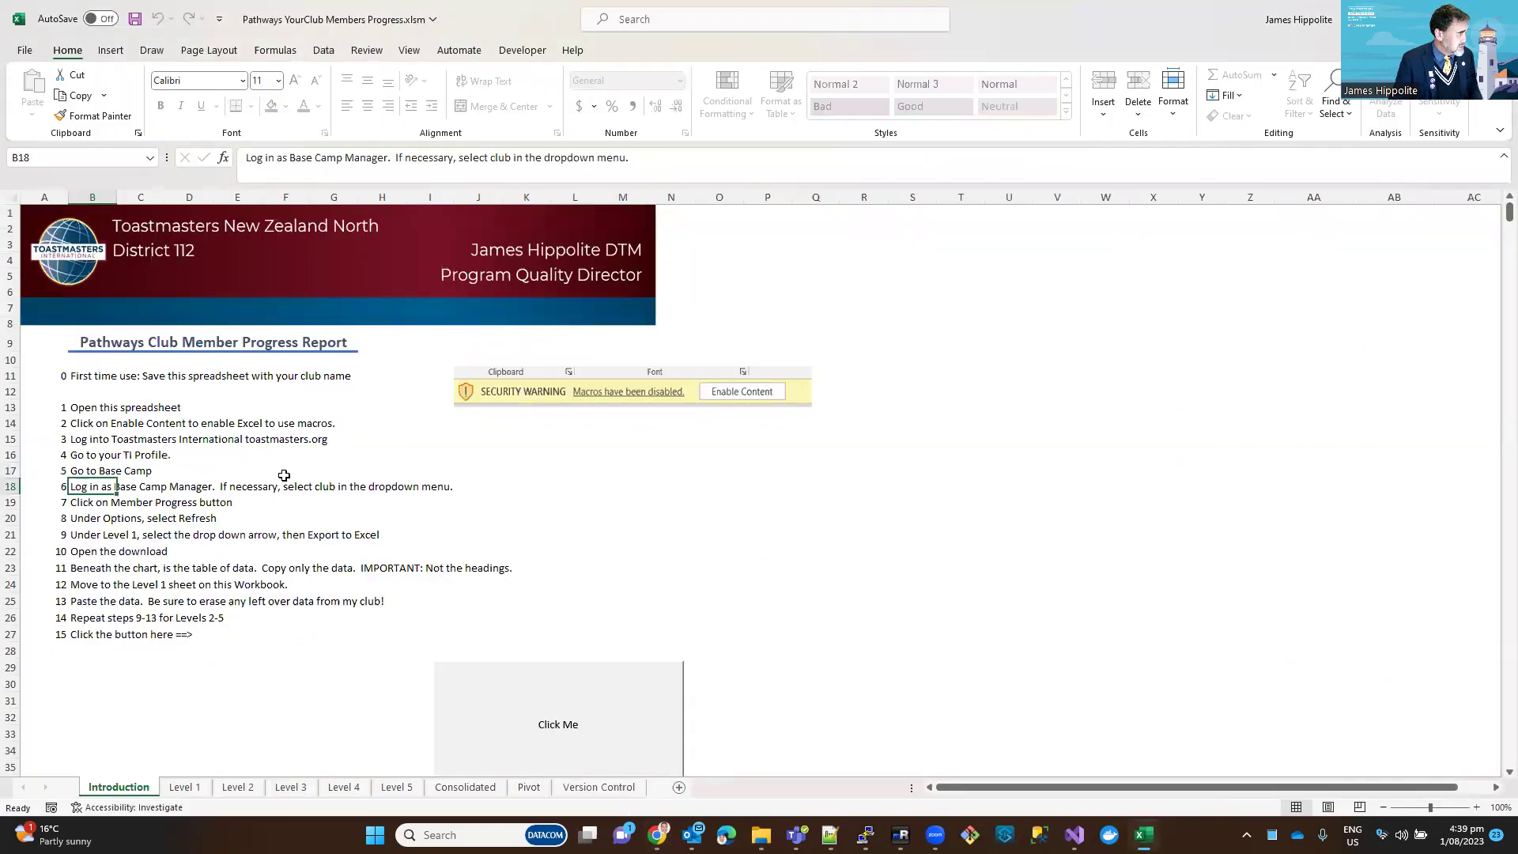
{"action": "left_click", "coordinate": [104, 506]}
{"action": "left_click", "coordinate": [95, 522]}
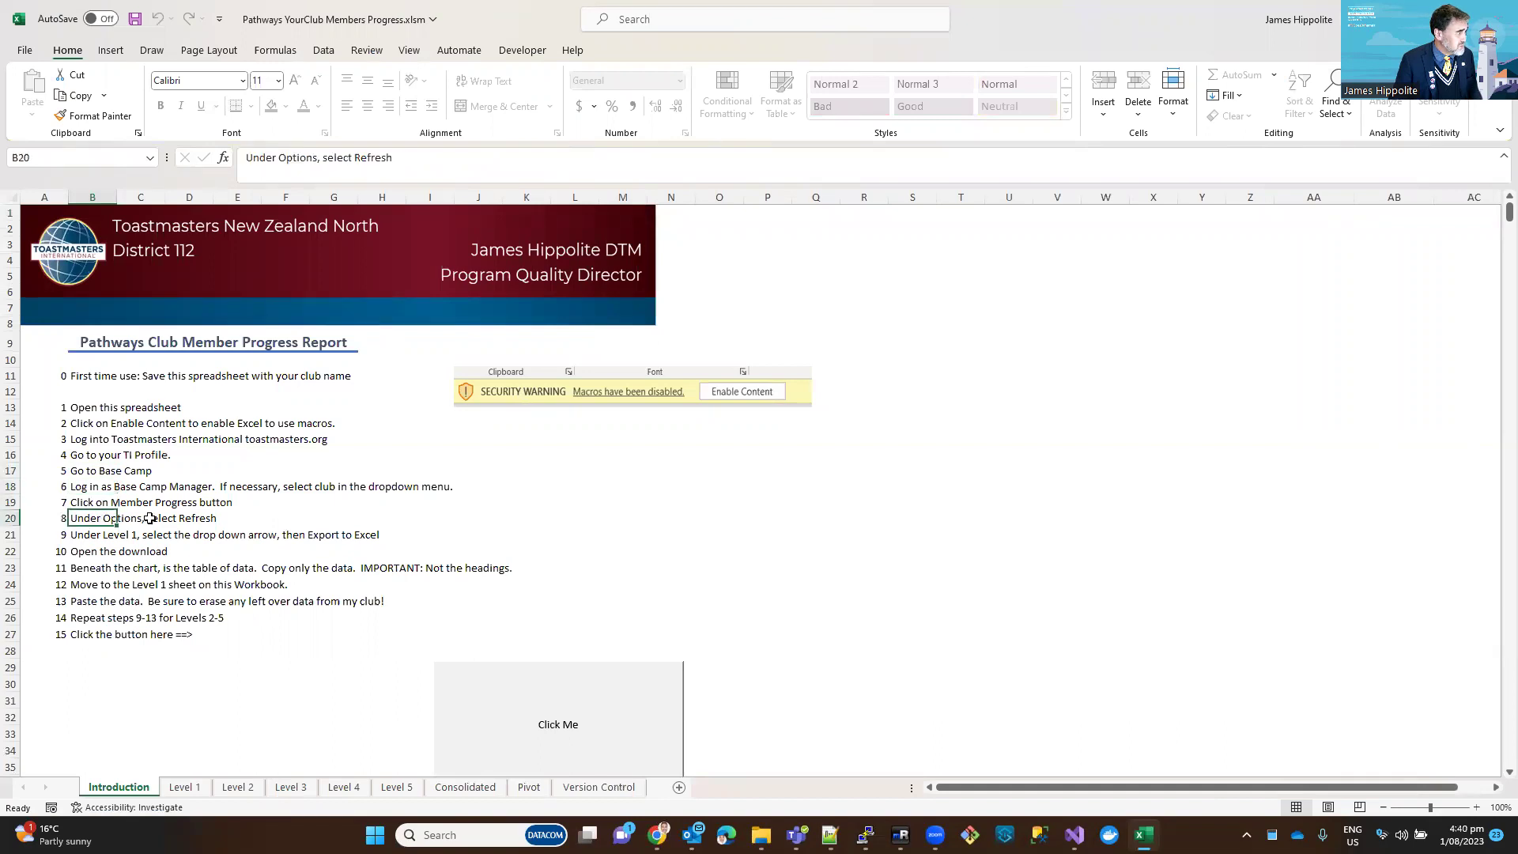
{"action": "key", "text": "alt+Tab"}
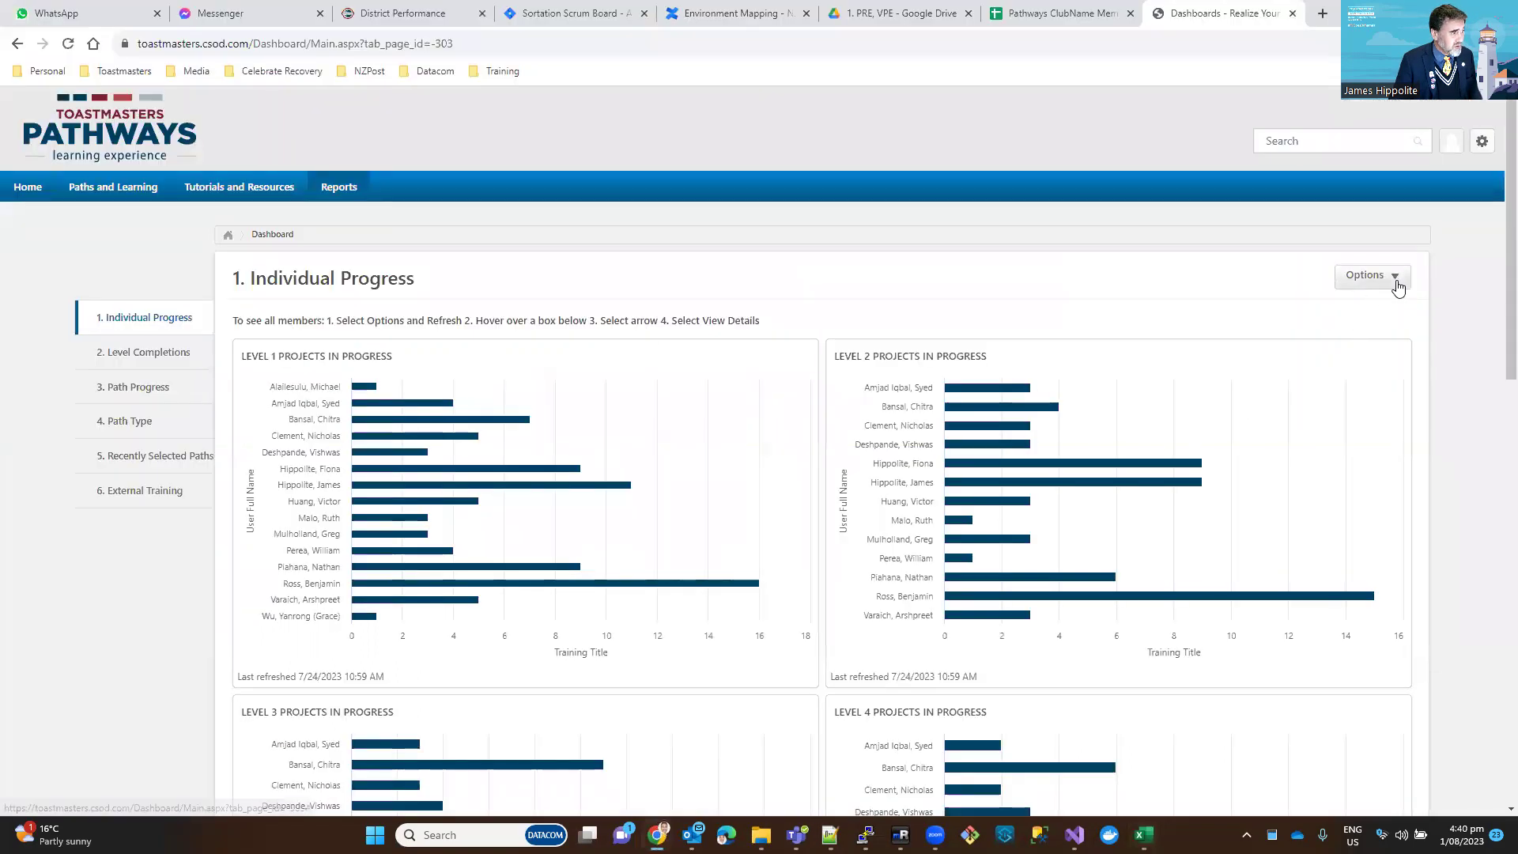
Step: Refresh the Individual Progress dashboard and scroll through the Level 1–5 charts
{"action": "left_click", "coordinate": [1390, 278]}
{"action": "left_click", "coordinate": [1382, 313]}
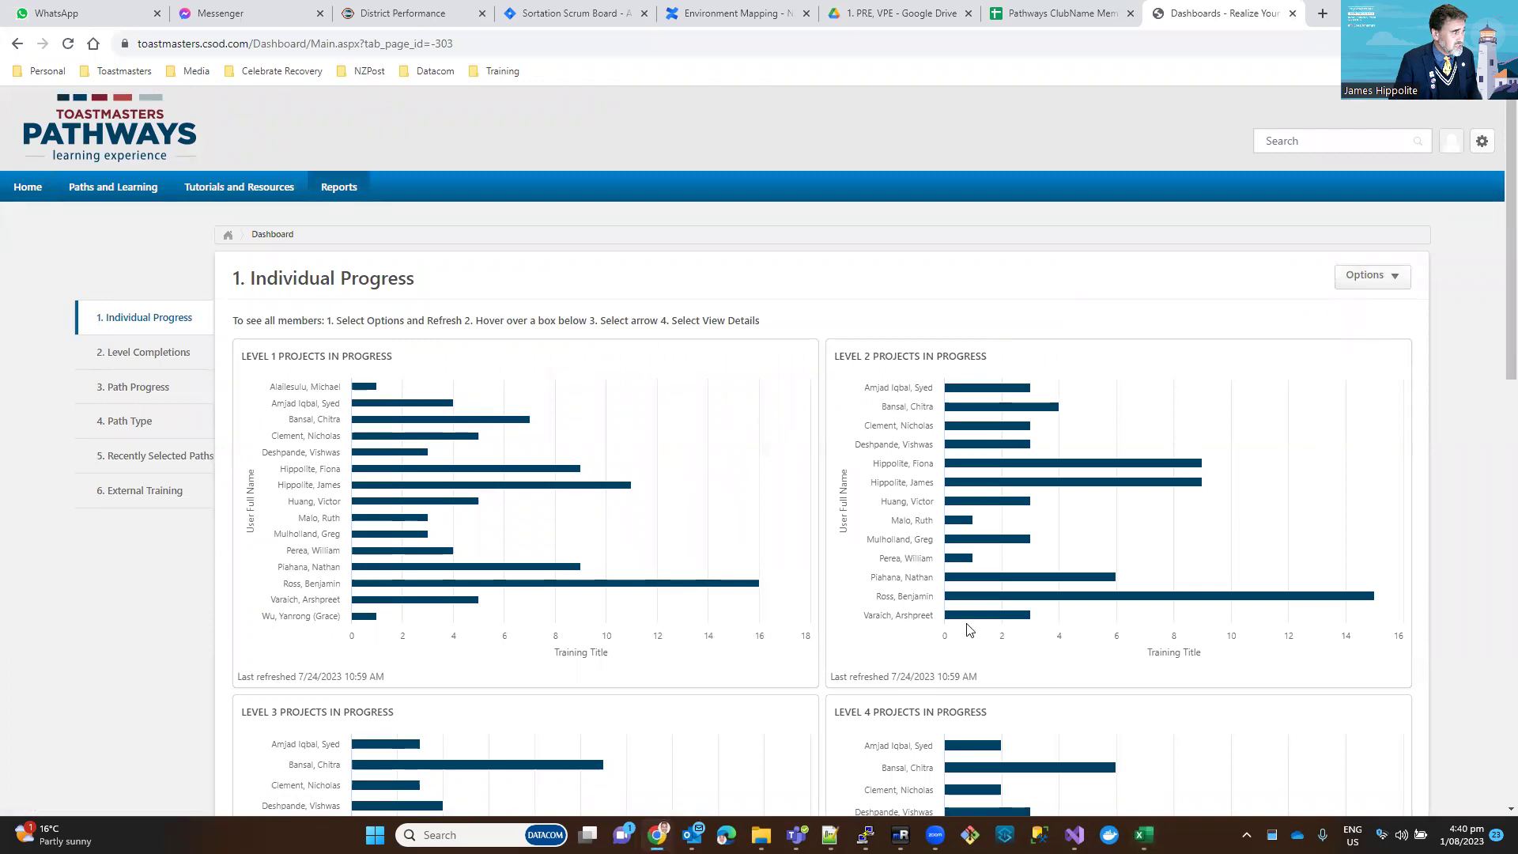
{"action": "mouse_move", "coordinate": [672, 538]}
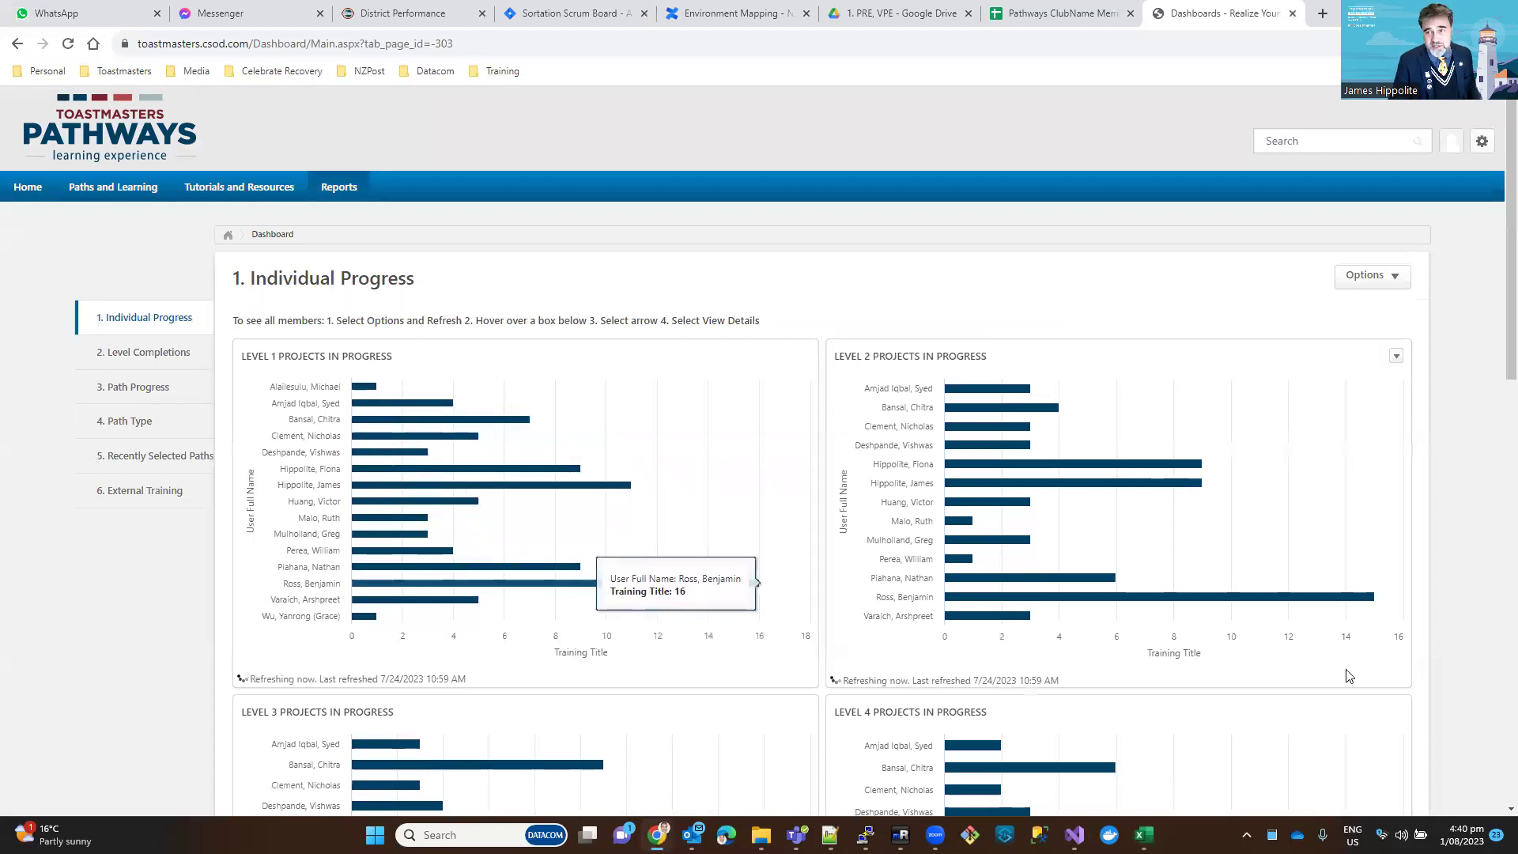
{"action": "scroll", "coordinate": [1117, 529], "scroll_direction": "down", "scroll_amount": 2}
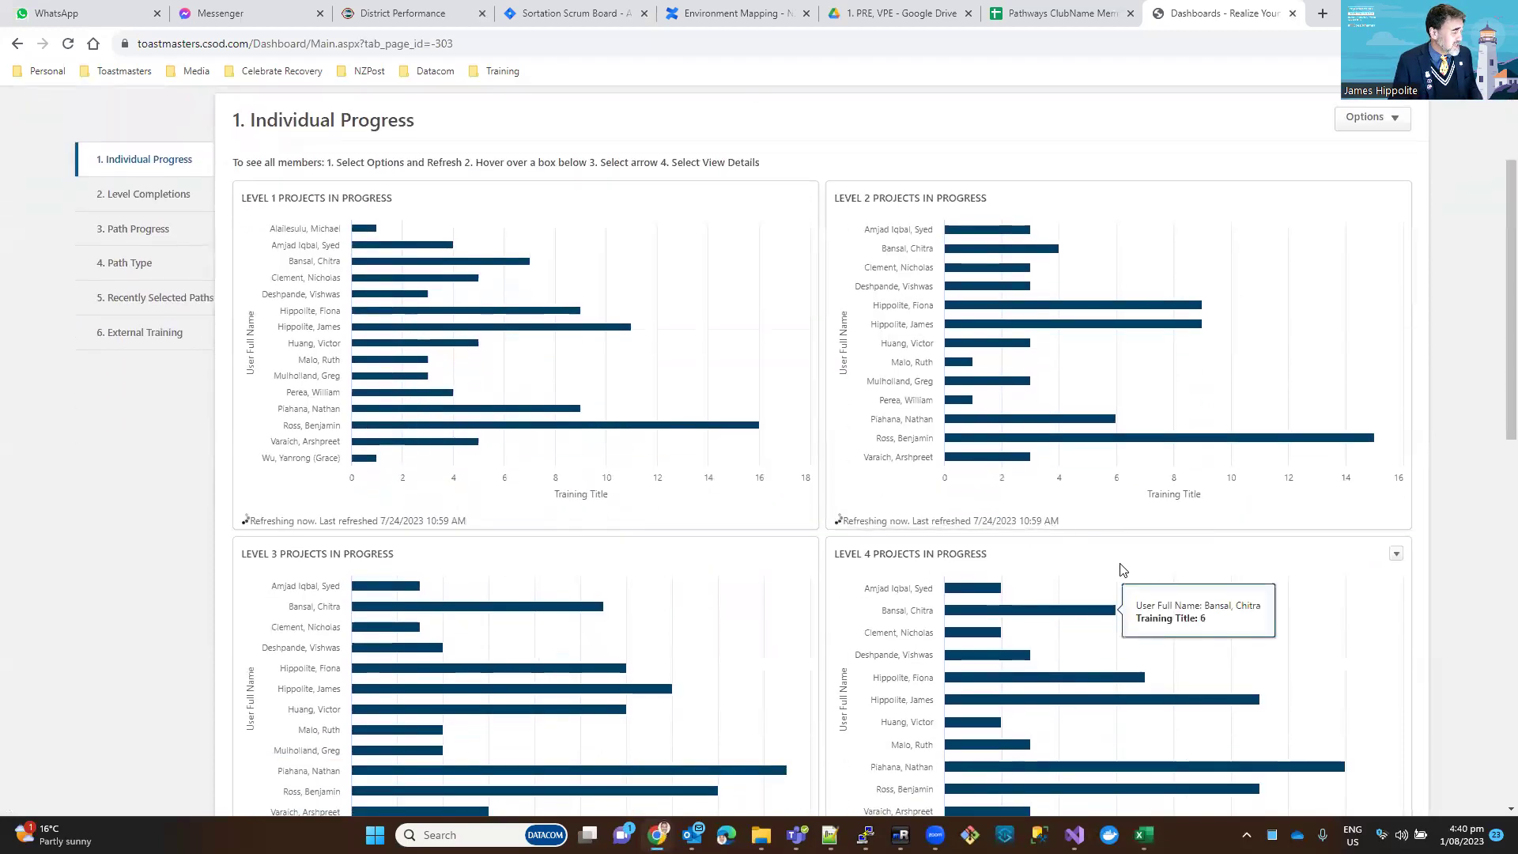
{"action": "scroll", "coordinate": [1121, 569], "scroll_direction": "down", "scroll_amount": 2}
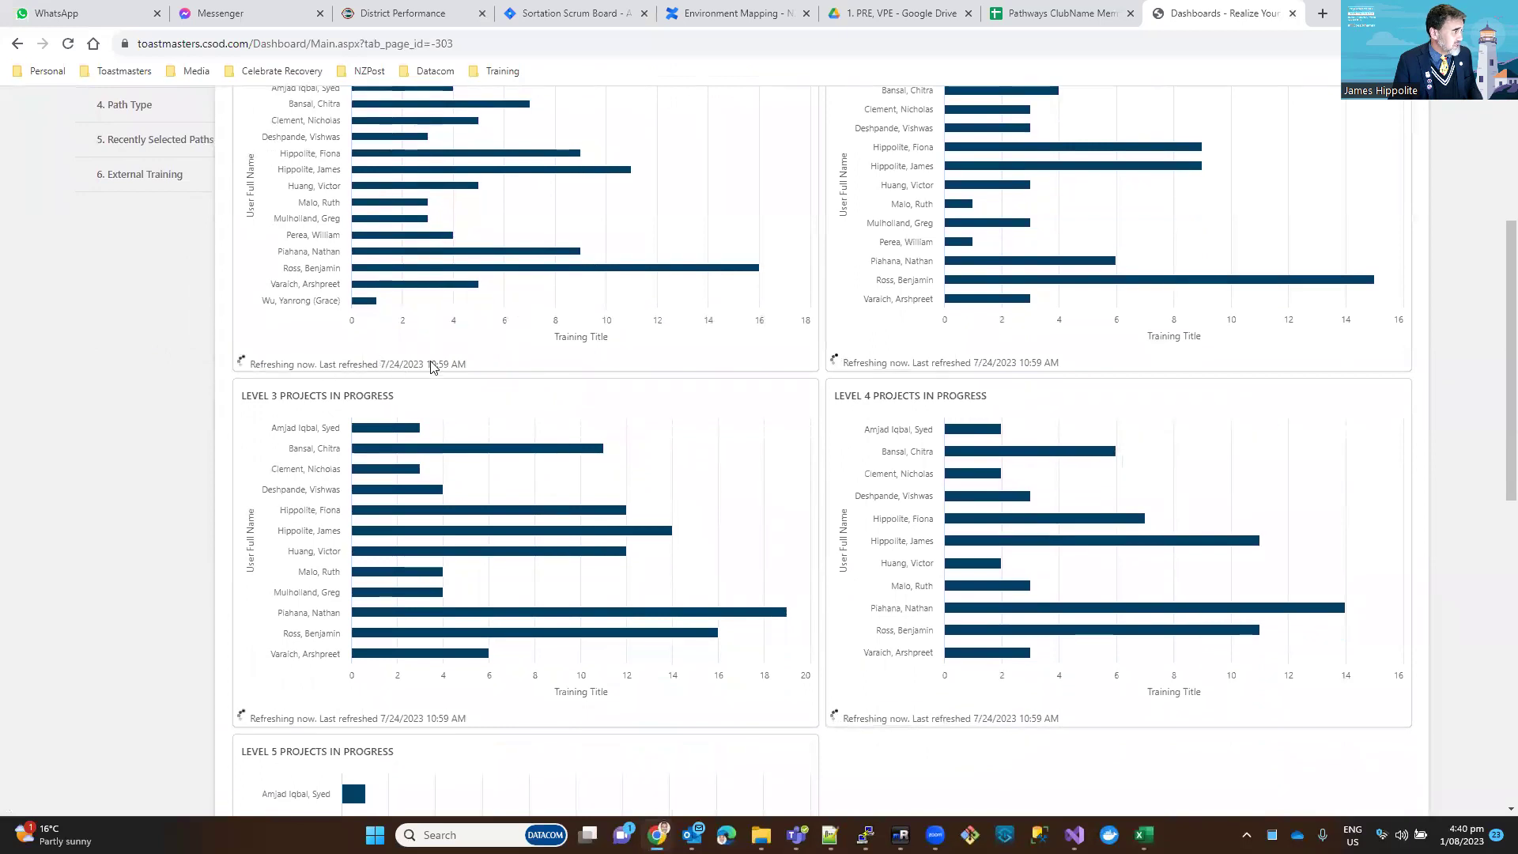
{"action": "scroll", "coordinate": [431, 366], "scroll_direction": "up", "scroll_amount": 4}
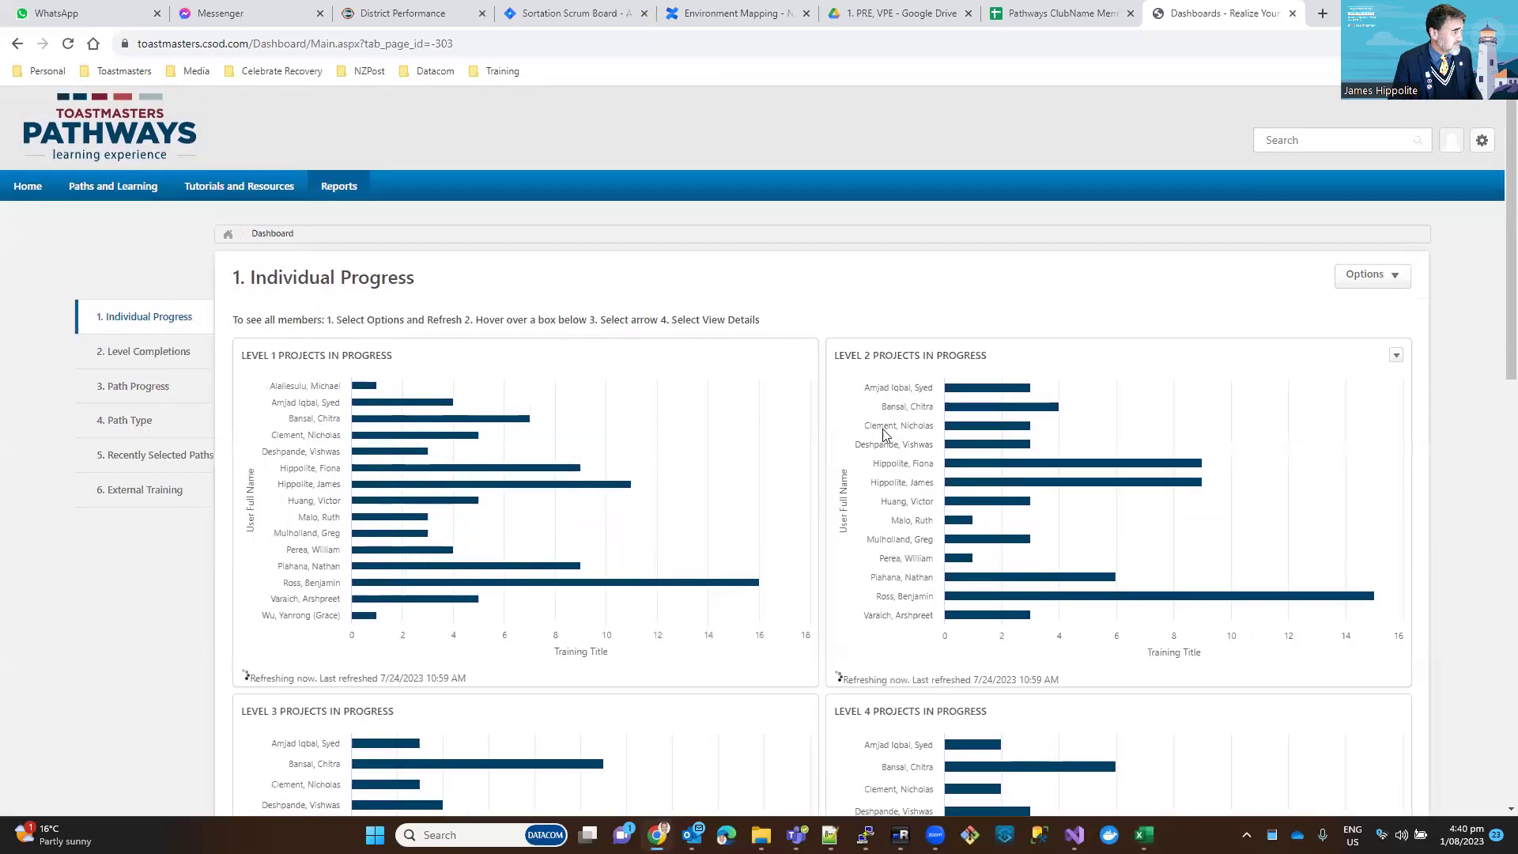
{"action": "scroll", "coordinate": [609, 383], "scroll_direction": "down", "scroll_amount": 5}
{"action": "scroll", "coordinate": [482, 409], "scroll_direction": "down", "scroll_amount": 4}
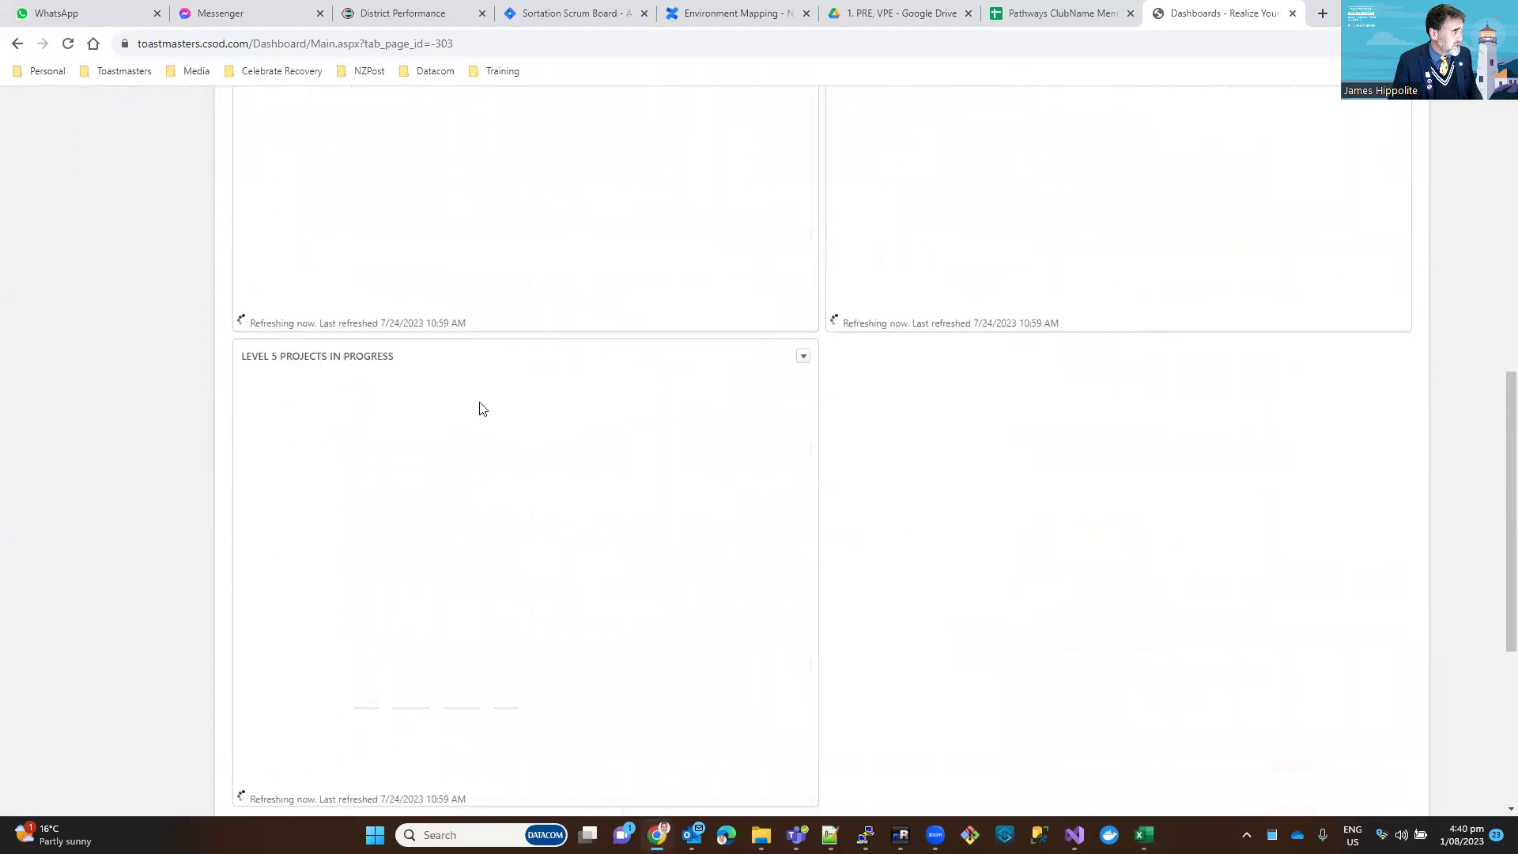
{"action": "scroll", "coordinate": [814, 500], "scroll_direction": "up", "scroll_amount": 9}
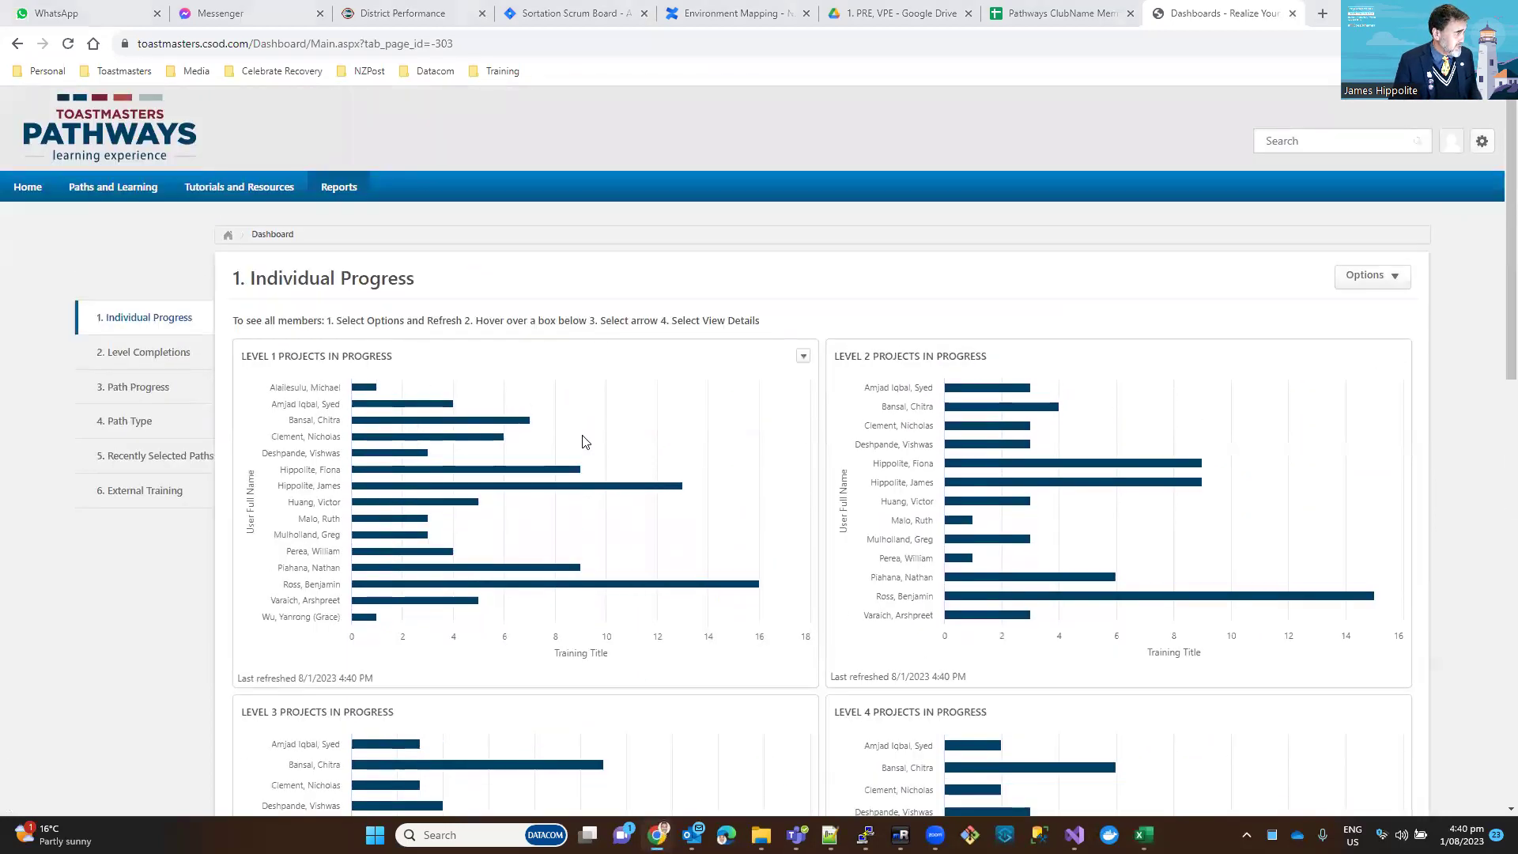
Step: Reread the workbook's steps for exporting and opening the Level 1 download
{"action": "key", "text": "alt+Tab"}
{"action": "left_click", "coordinate": [89, 551]}
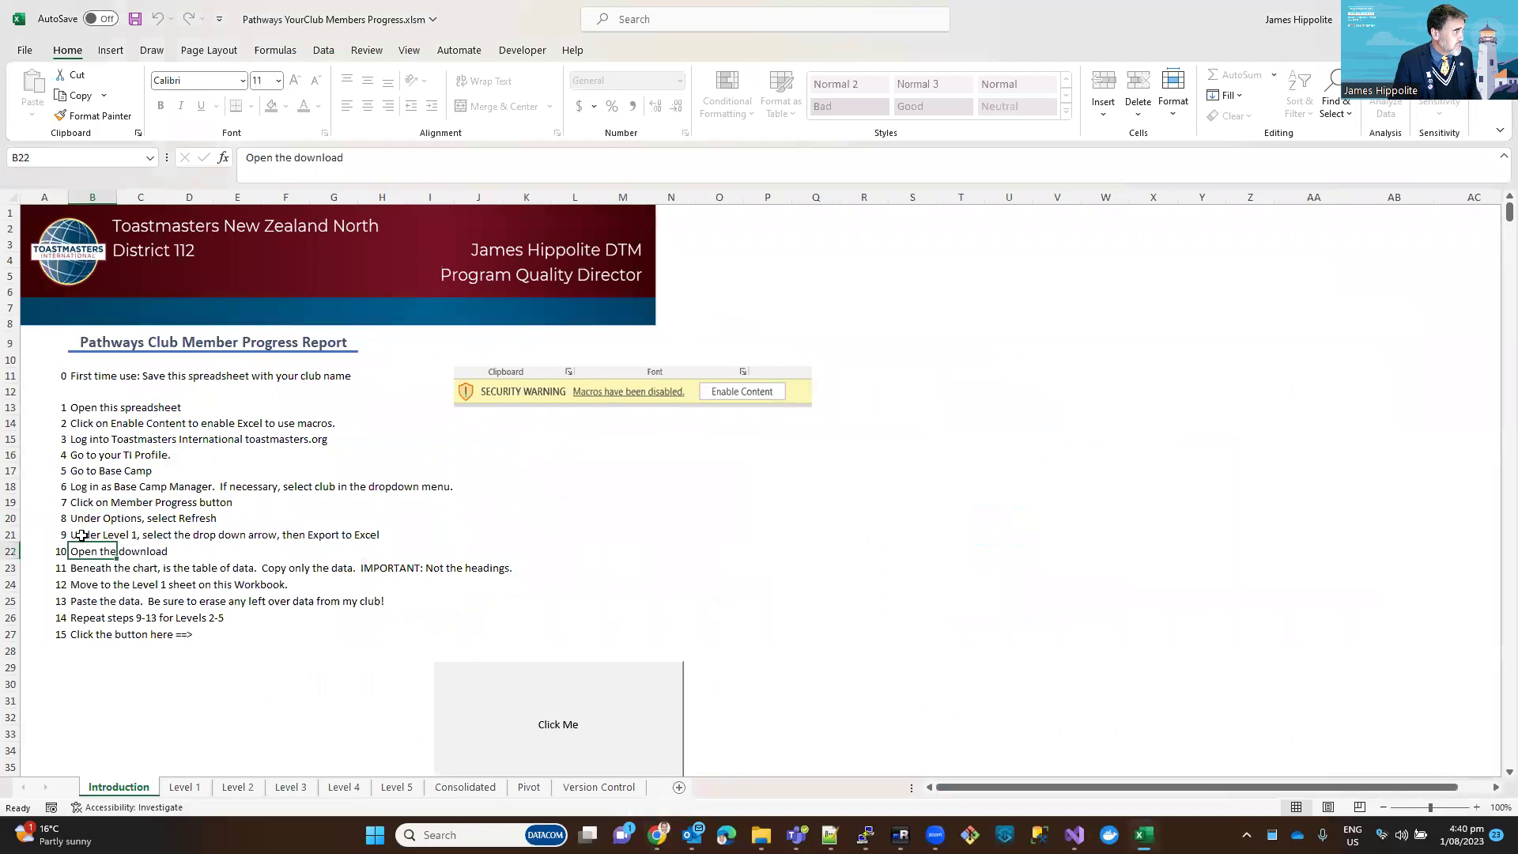
{"action": "left_click", "coordinate": [88, 537]}
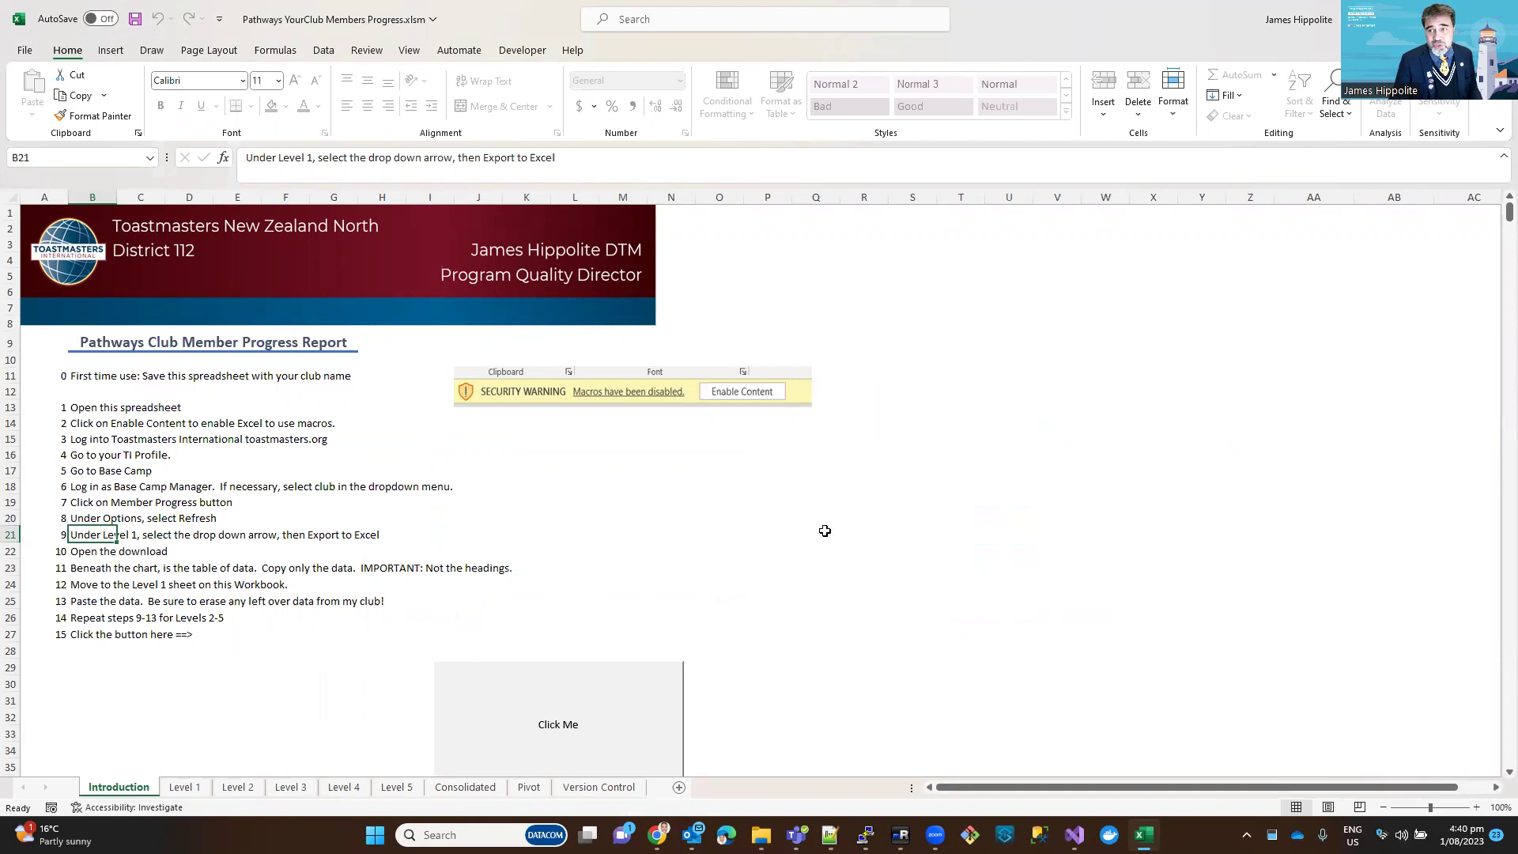
{"action": "key", "text": "alt+Tab"}
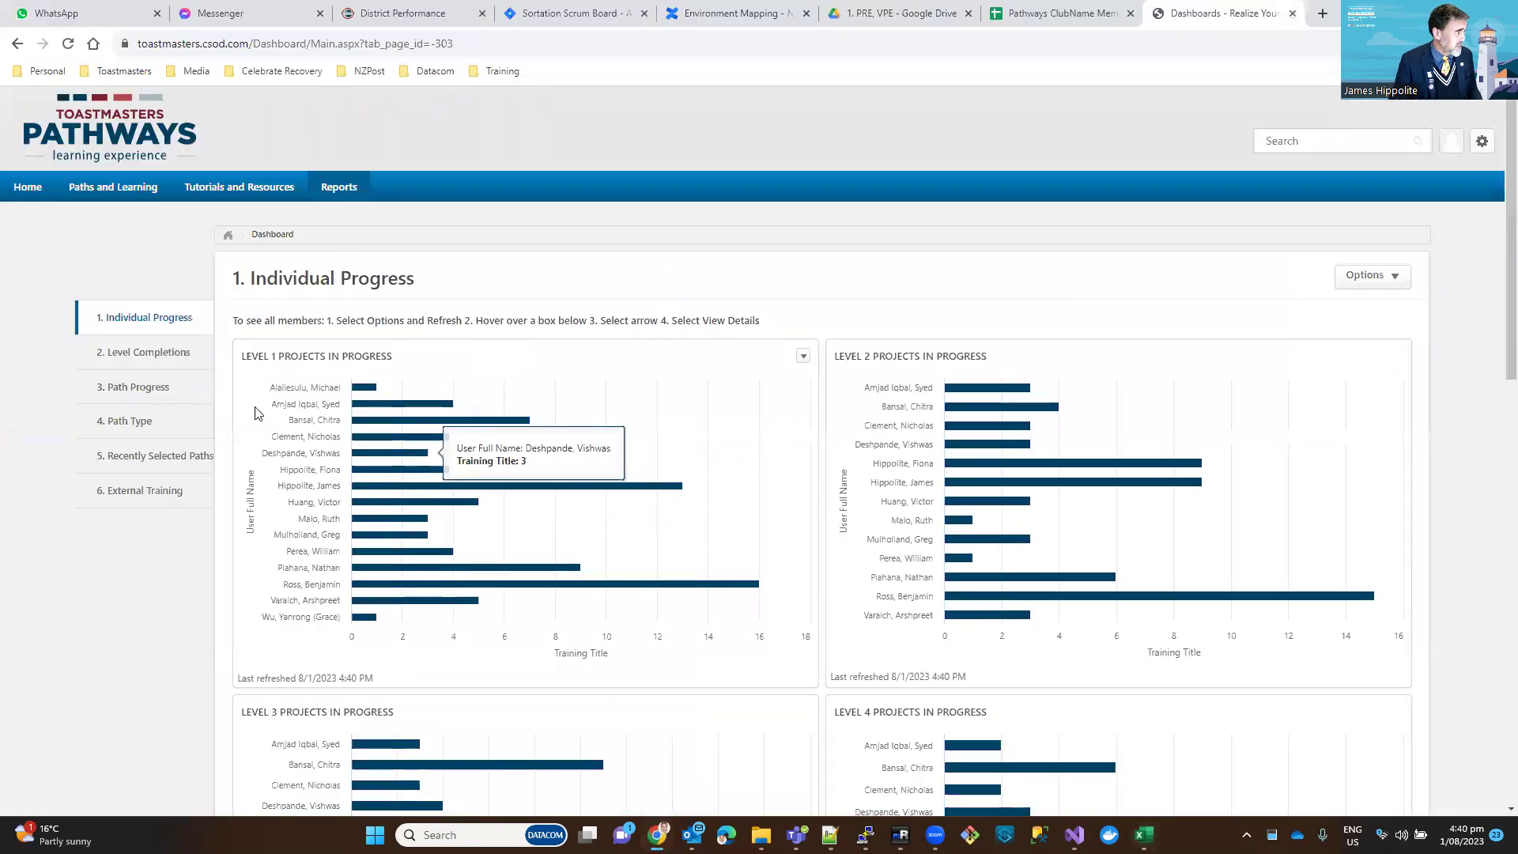
Step: Export the Level 1 Projects In Progress chart to Excel and open the 89-record download
{"action": "left_click", "coordinate": [803, 356]}
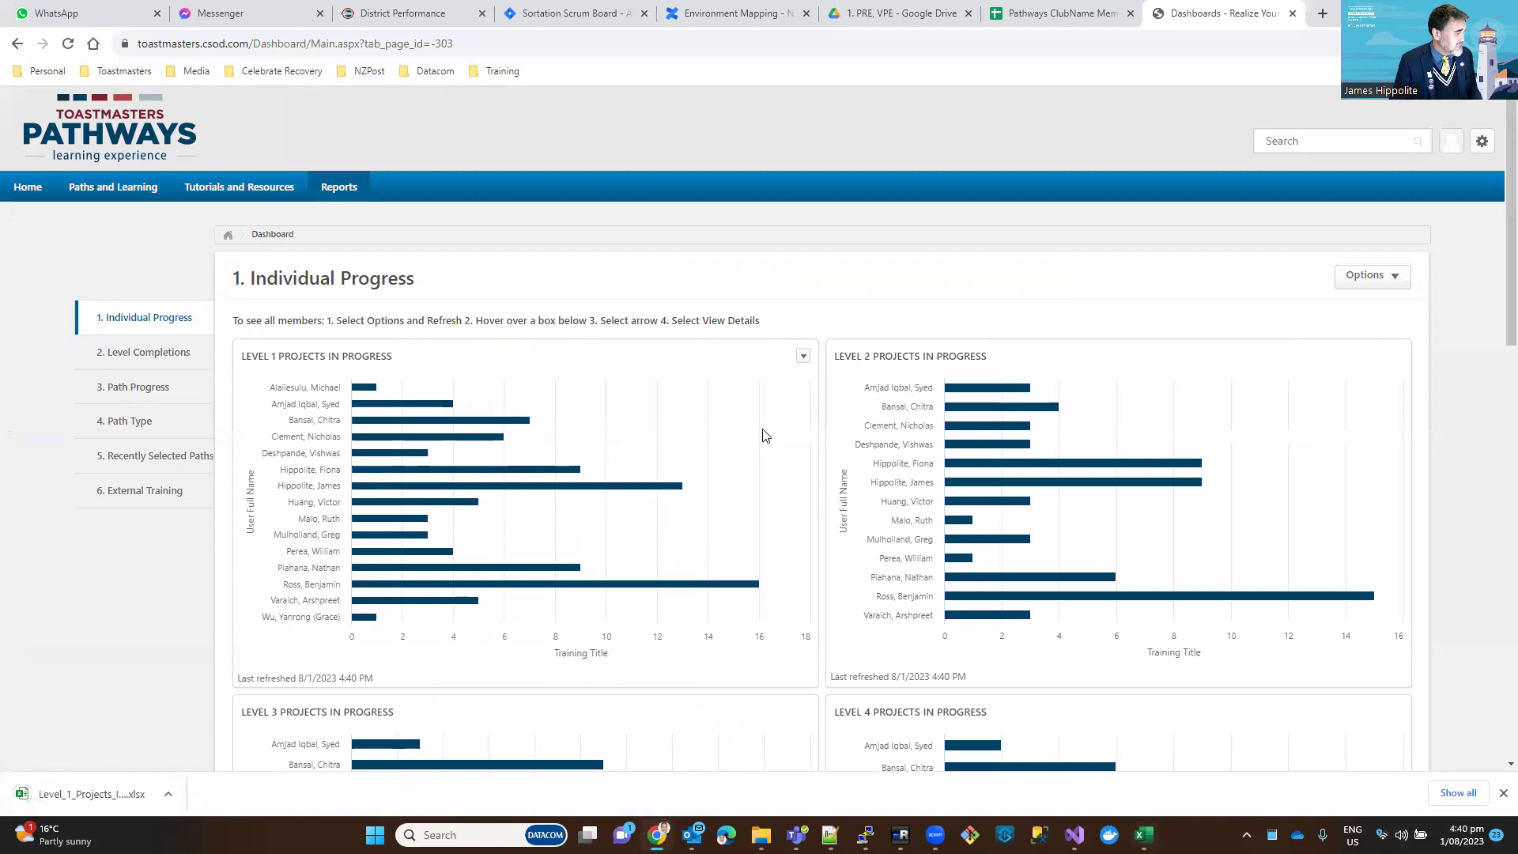
{"action": "left_click", "coordinate": [84, 791]}
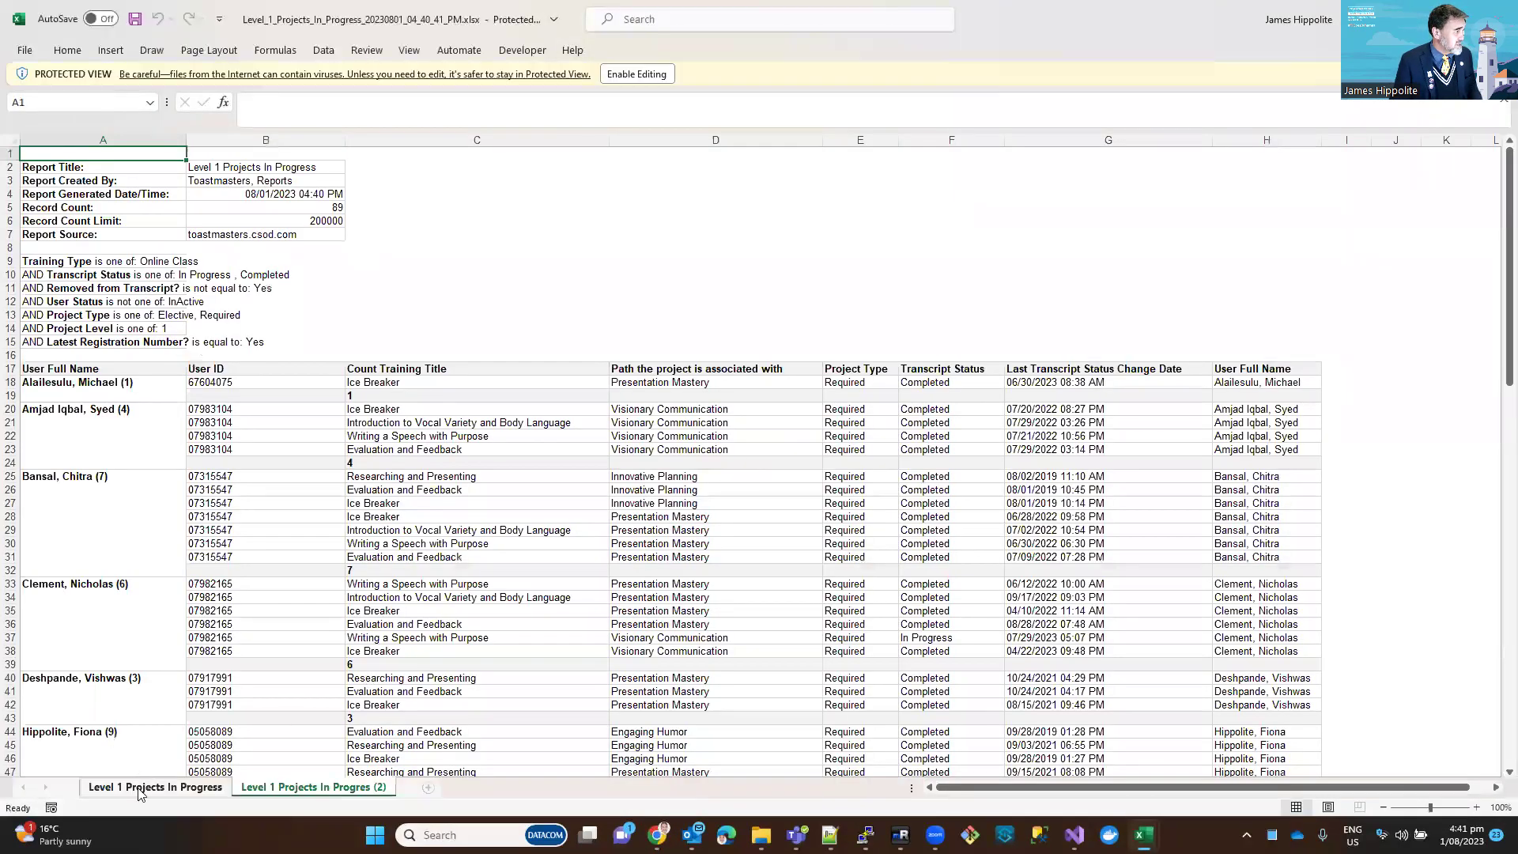
Step: Copy the Level 1 report's data rows from A18 across columns A–H, excluding headings
{"action": "left_click", "coordinate": [139, 787]}
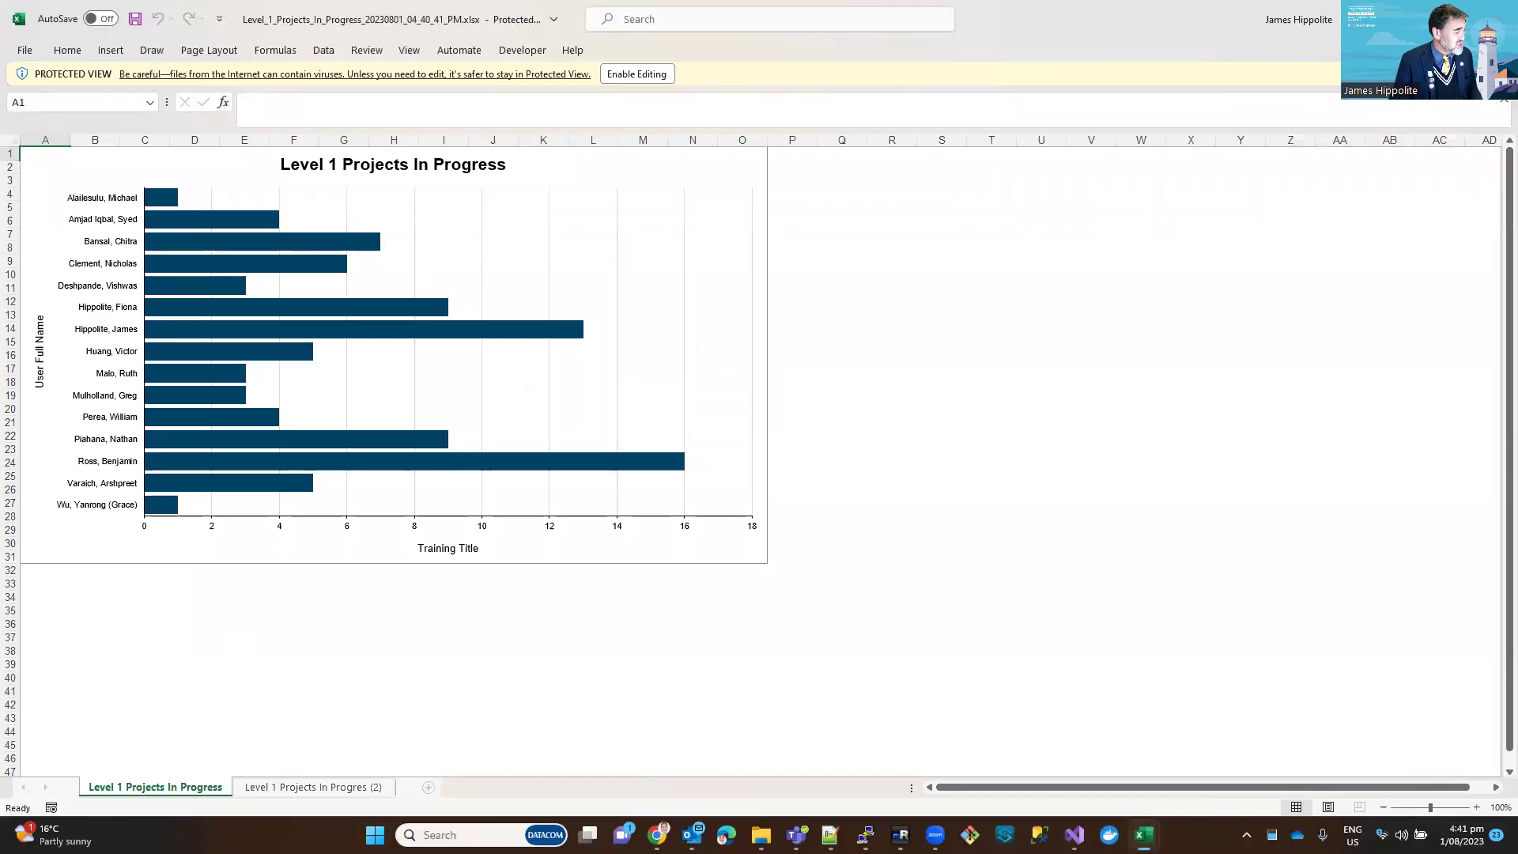
{"action": "left_click", "coordinate": [338, 788]}
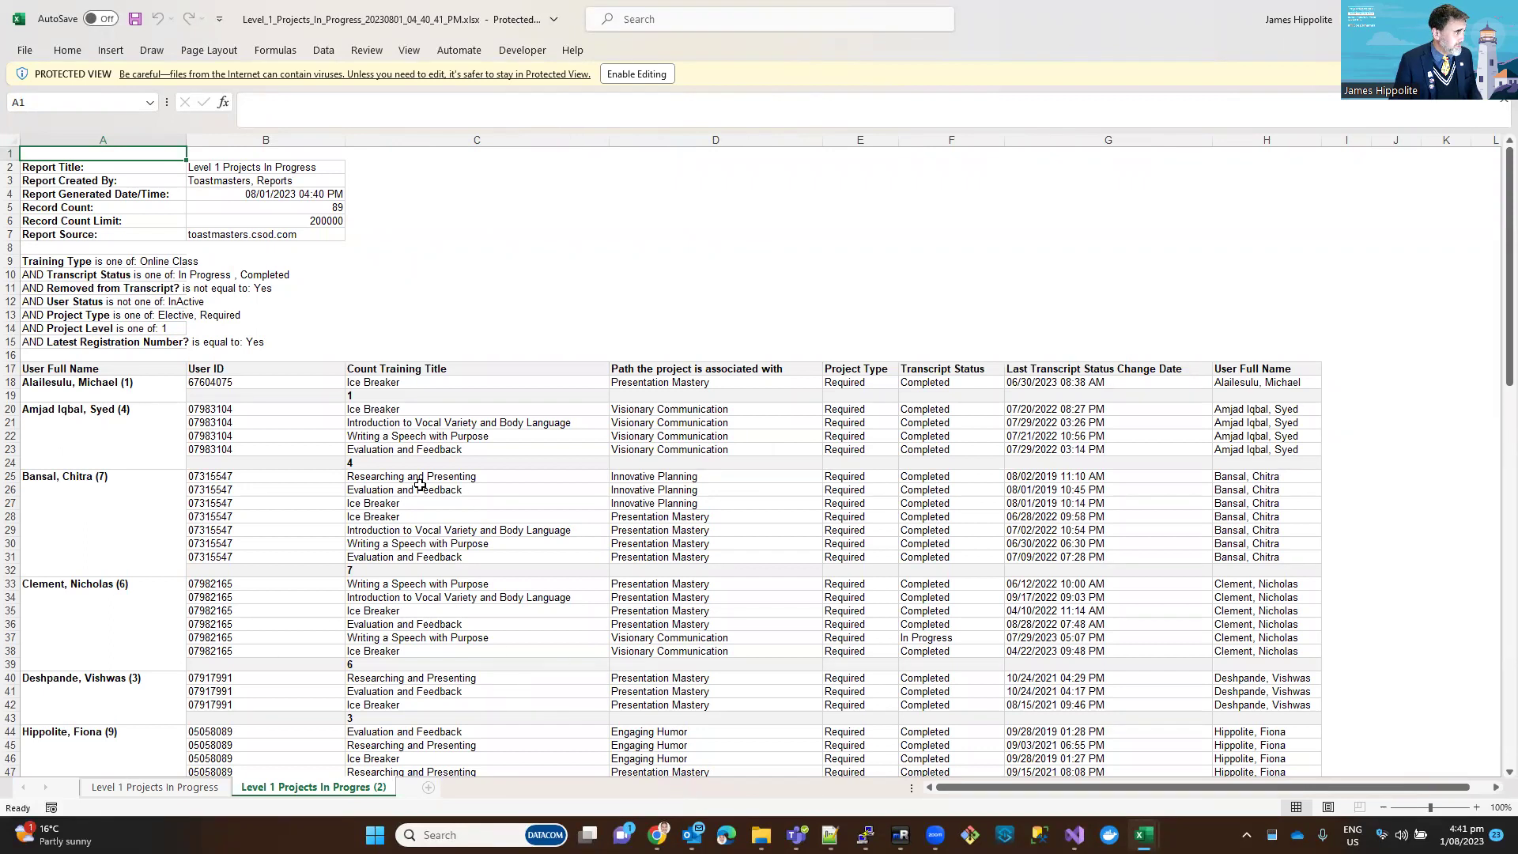
{"action": "left_click", "coordinate": [59, 385]}
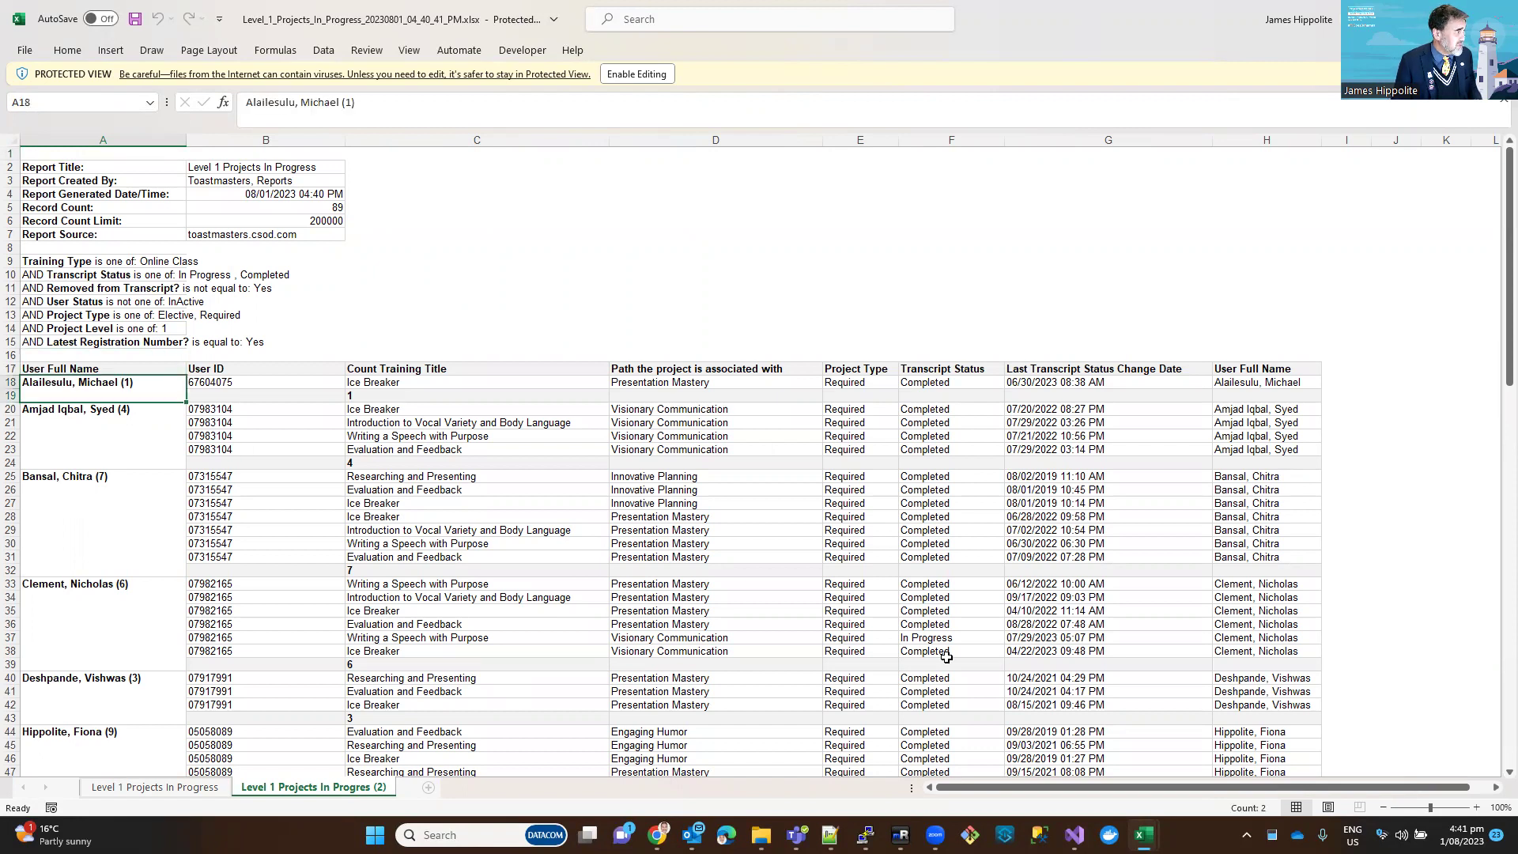
{"action": "key", "text": "Up"}
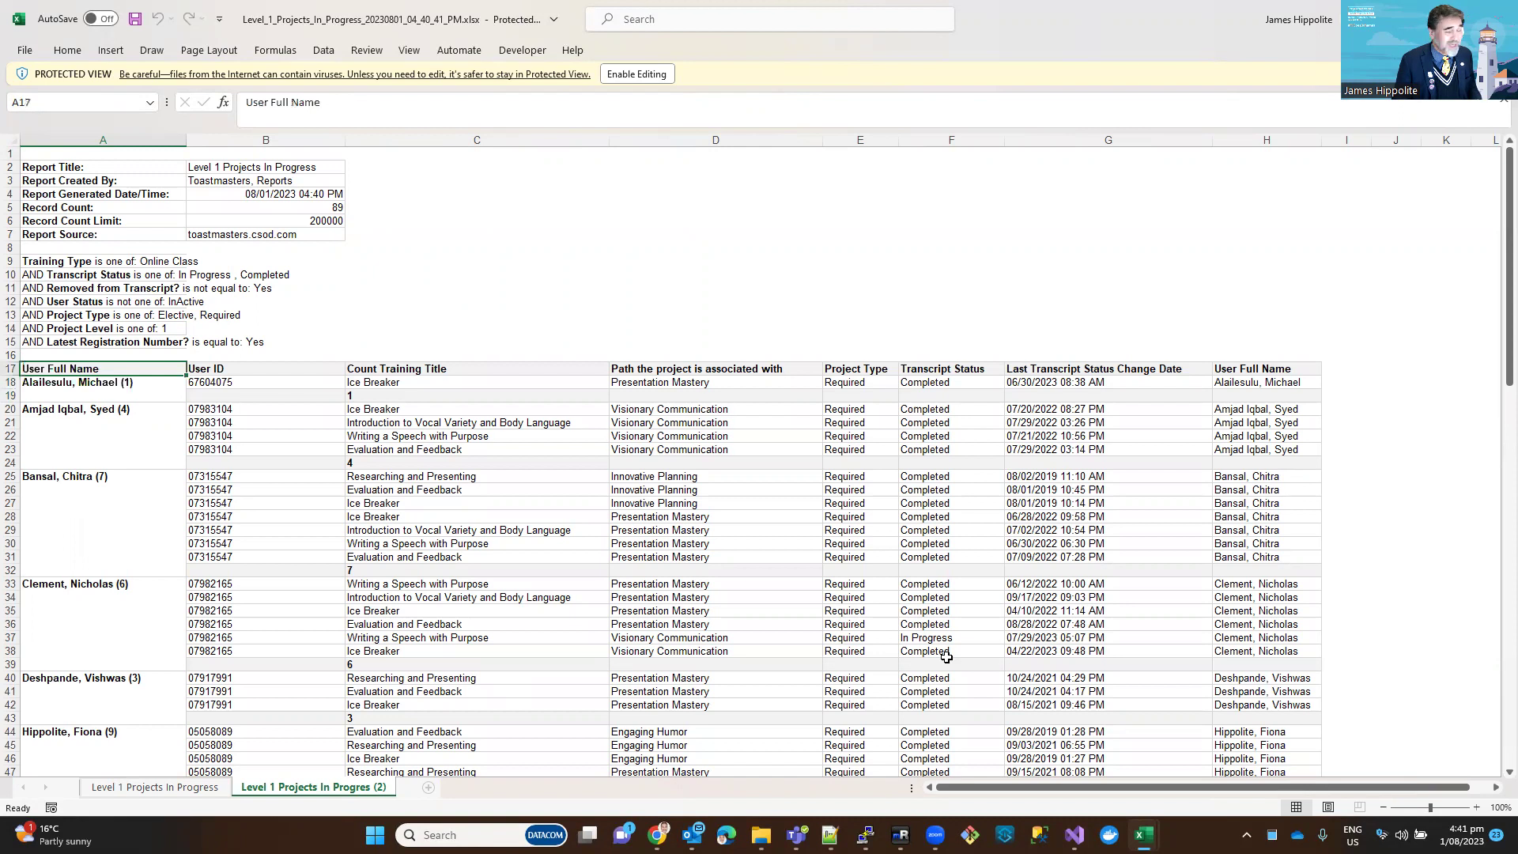
{"action": "key", "text": "Down"}
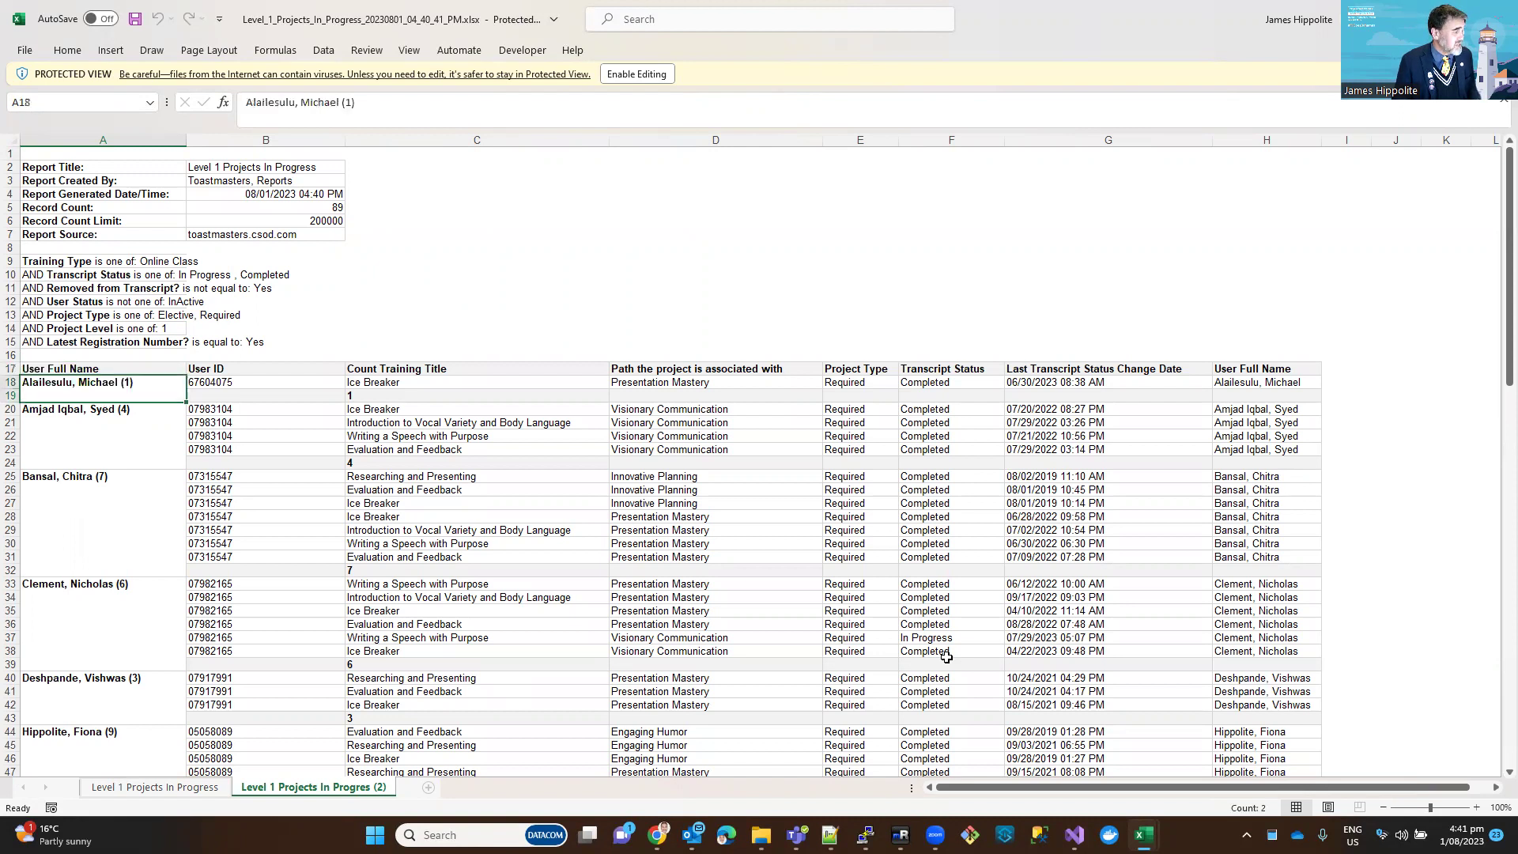
{"action": "key", "text": "shift+Right"}
{"action": "key", "text": "shift+Right"}
{"action": "key", "text": "shift+Right"}
{"action": "key", "text": "shift+Right"}
{"action": "key", "text": "shift+Right"}
{"action": "key", "text": "shift+Right"}
{"action": "key", "text": "shift+Right"}
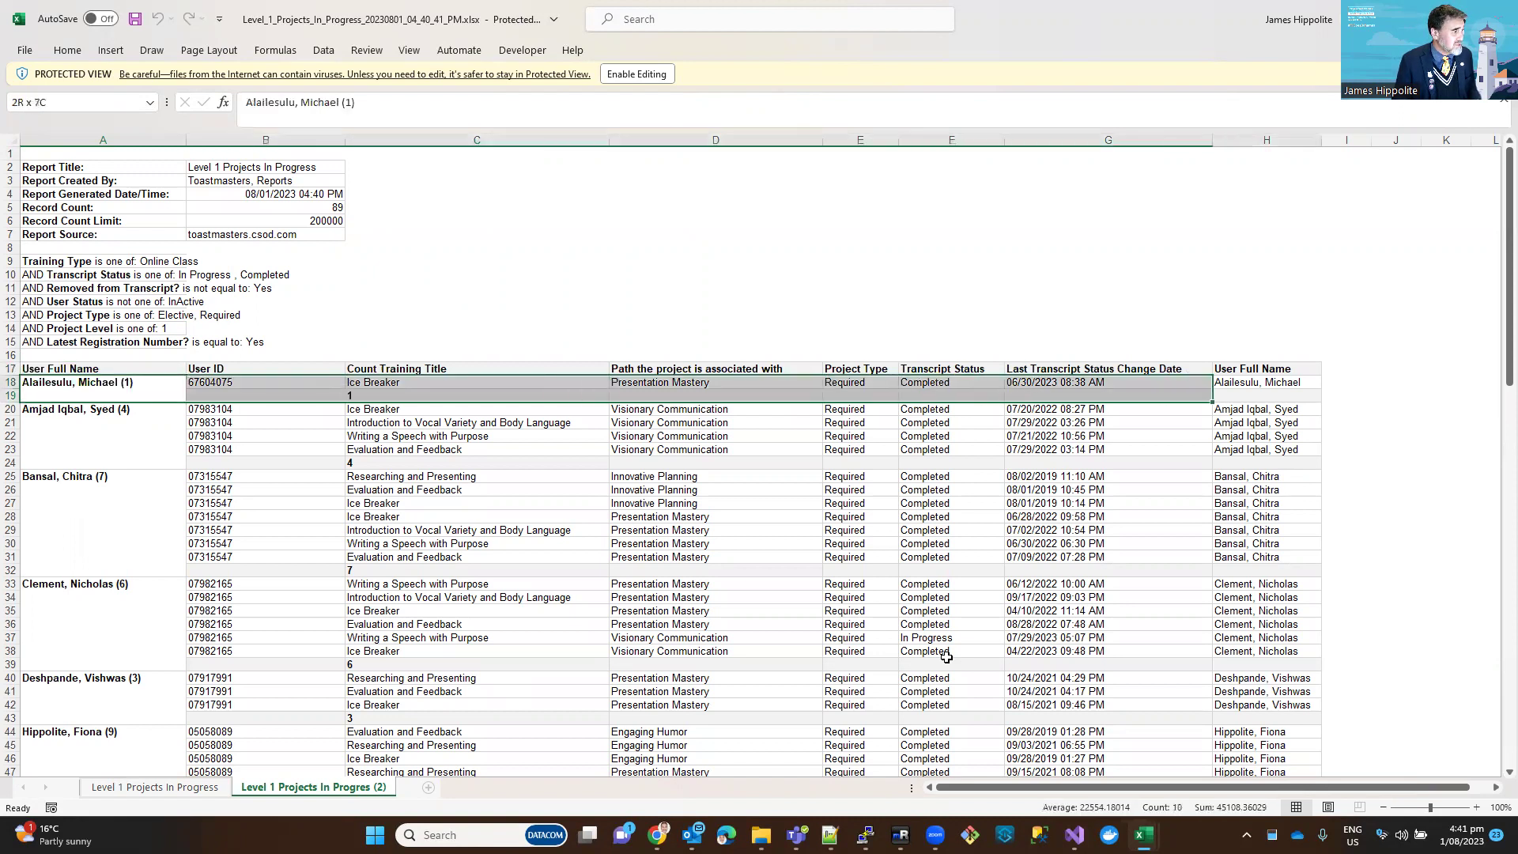
{"action": "key", "text": "shift+Down"}
{"action": "key", "text": "shift+Down"}
{"action": "key", "text": "shift+Down"}
{"action": "key", "text": "shift+Down"}
{"action": "key", "text": "shift+Down"}
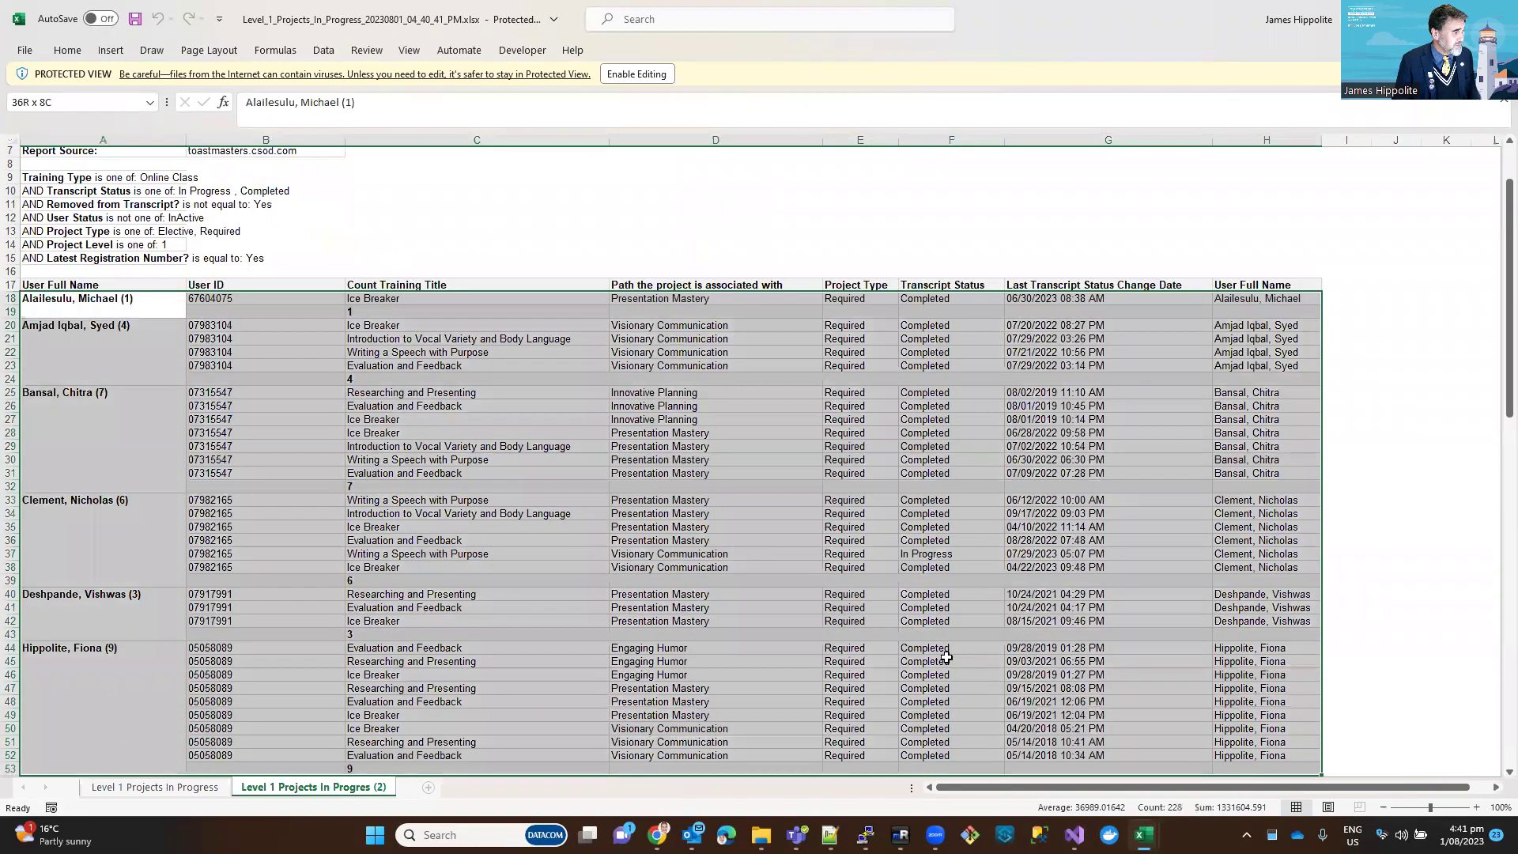
{"action": "key", "text": "shift+Down"}
{"action": "key", "text": "shift+Down"}
{"action": "key", "text": "shift+Down"}
{"action": "key", "text": "shift+Down"}
{"action": "key", "text": "shift+Down"}
{"action": "key", "text": "shift+Down"}
{"action": "key", "text": "shift+Down"}
{"action": "key", "text": "shift+Down"}
{"action": "key", "text": "shift+Down"}
{"action": "key", "text": "shift+Down"}
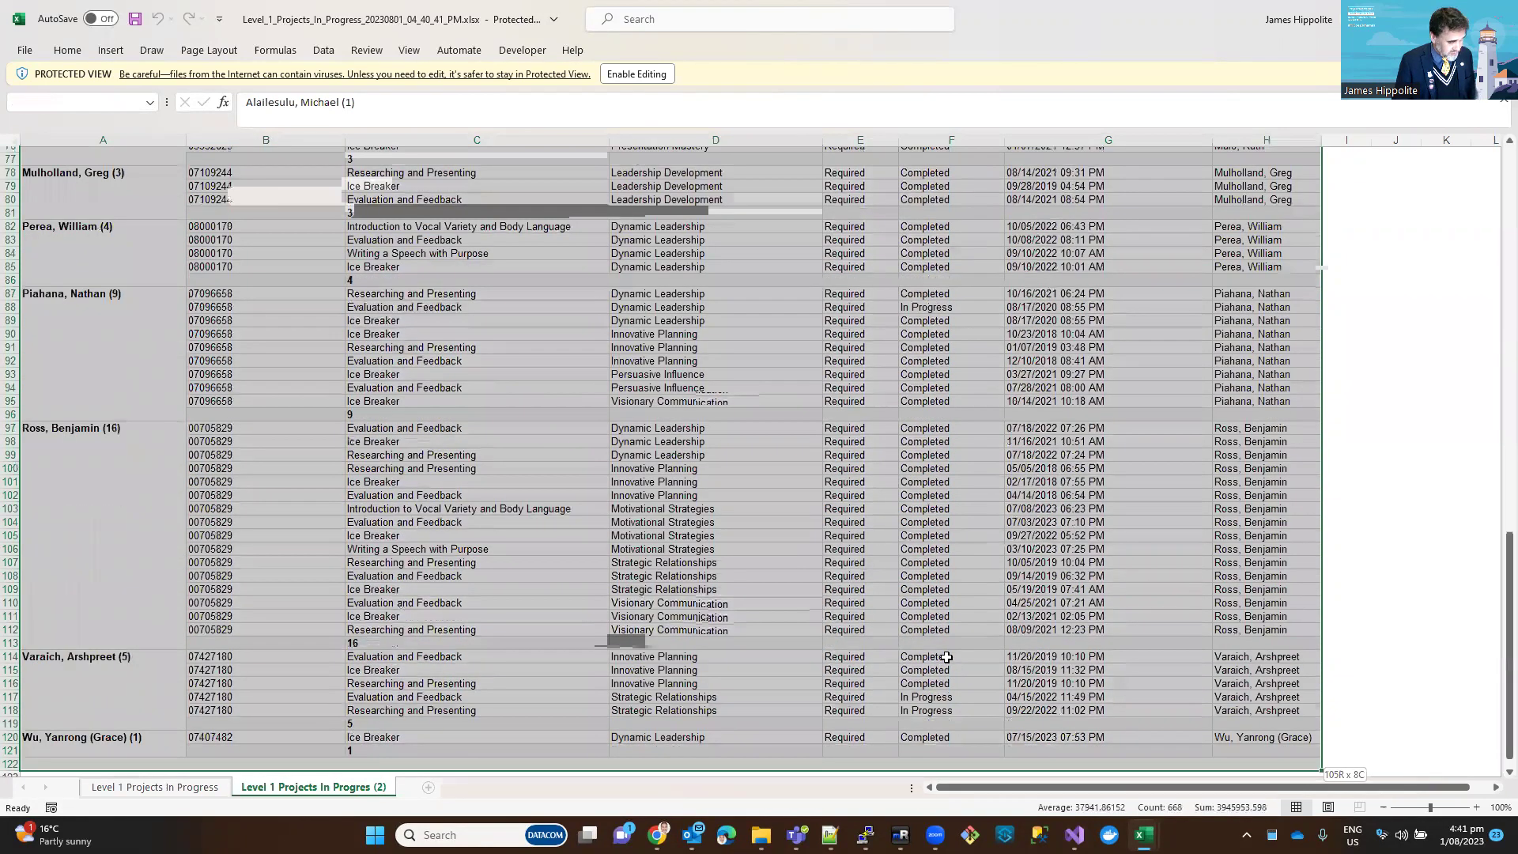
{"action": "key", "text": "shift+Up"}
{"action": "key", "text": "shift+Up"}
{"action": "key", "text": "shift+Up"}
{"action": "key", "text": "shift+Up"}
{"action": "key", "text": "shift+Up"}
{"action": "key", "text": "shift+Up"}
{"action": "key", "text": "shift+Up"}
{"action": "key", "text": "shift+Up"}
{"action": "key", "text": "shift+Up"}
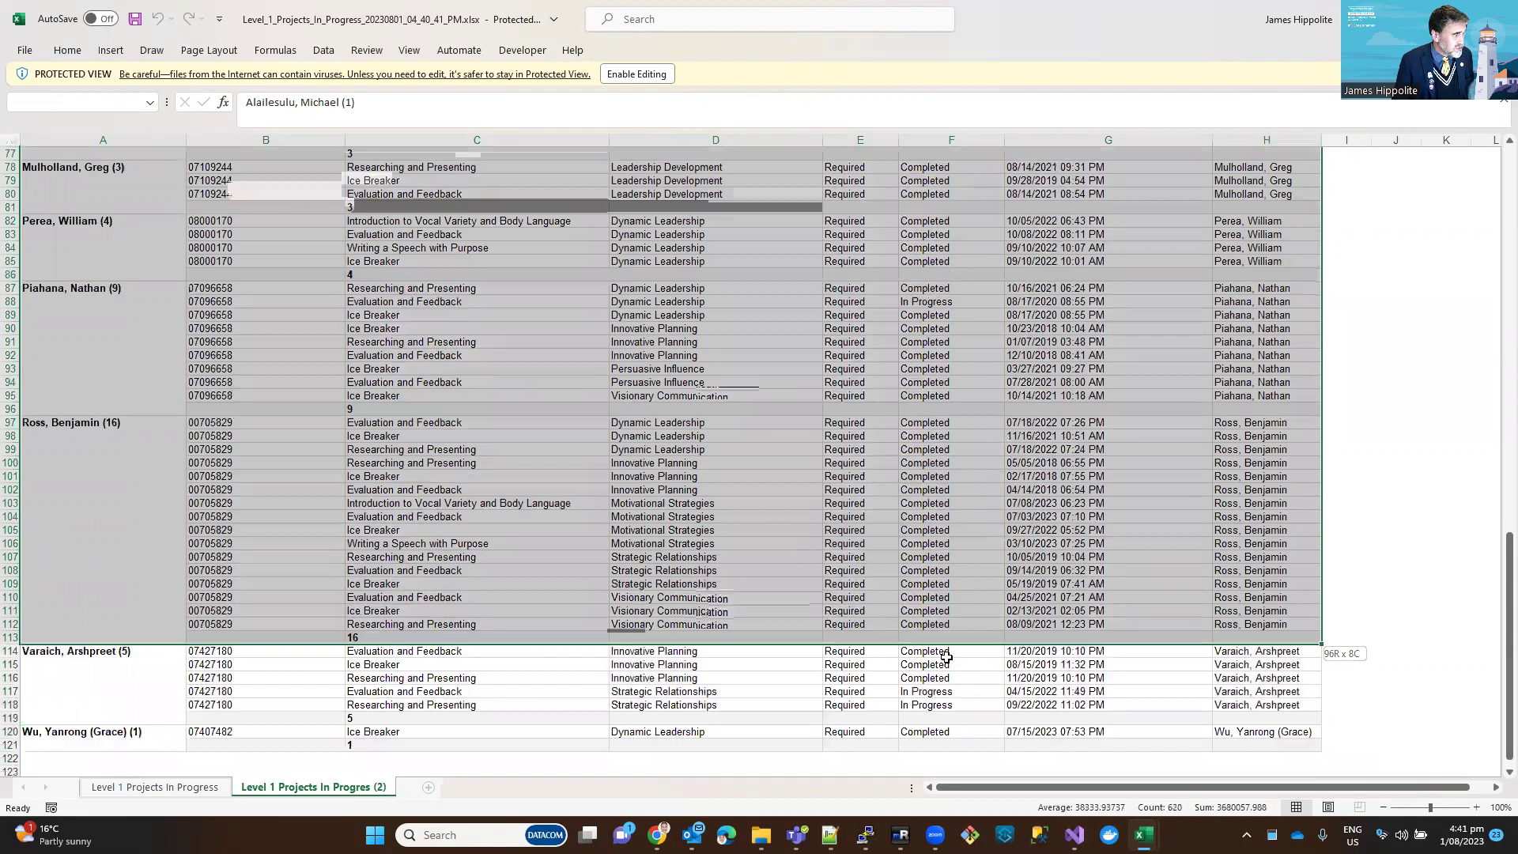
{"action": "key", "text": "shift+Down"}
{"action": "key", "text": "shift+Down"}
{"action": "key", "text": "shift+Down"}
{"action": "key", "text": "shift+Down"}
{"action": "key", "text": "shift+Down"}
{"action": "key", "text": "shift+Down"}
{"action": "key", "text": "shift+Down"}
{"action": "key", "text": "shift+Down"}
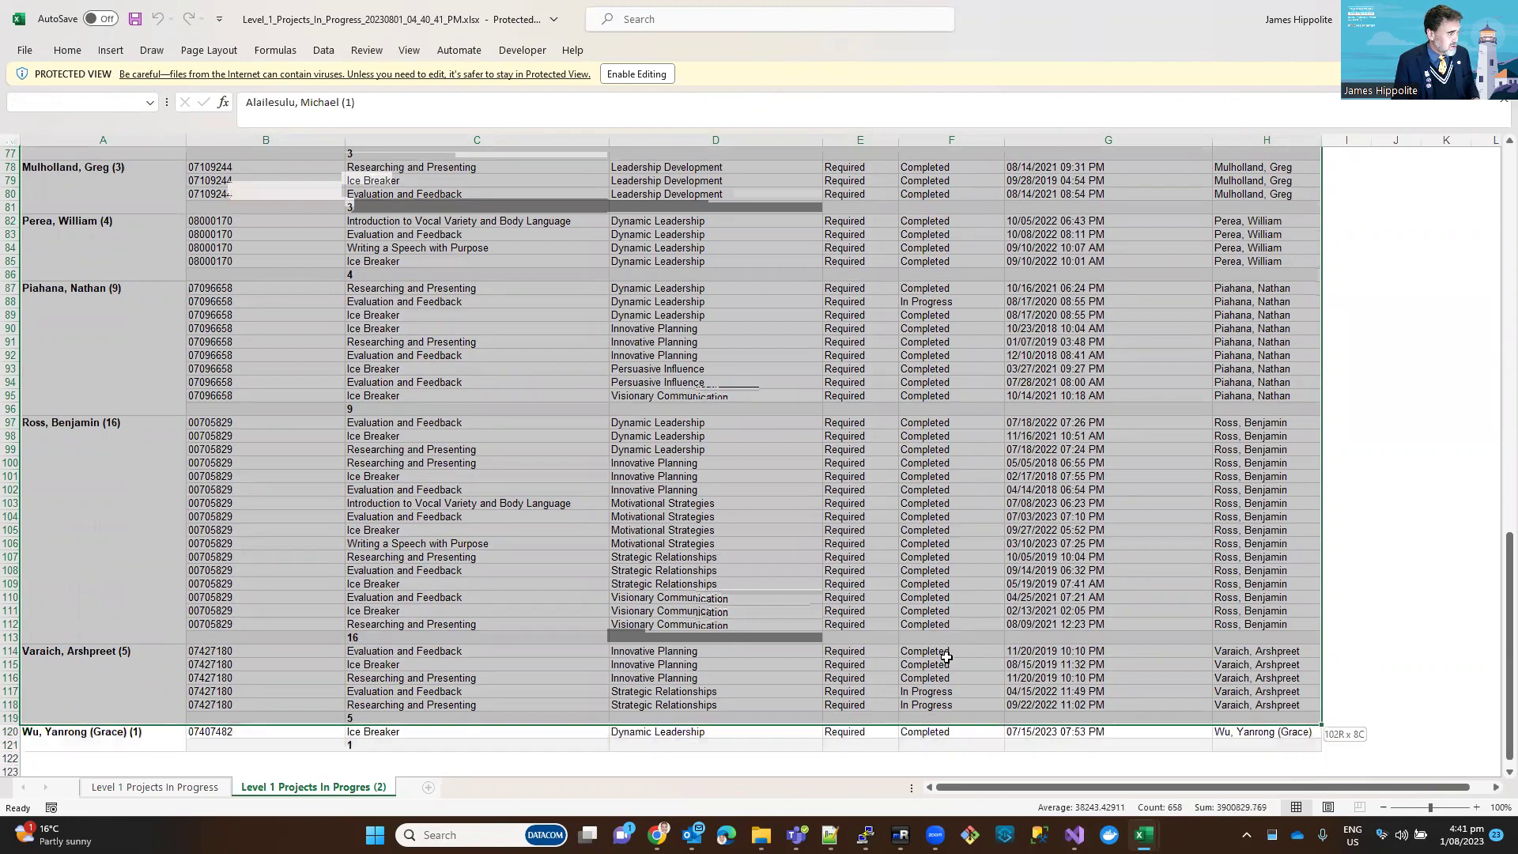
{"action": "key", "text": "ctrl+c"}
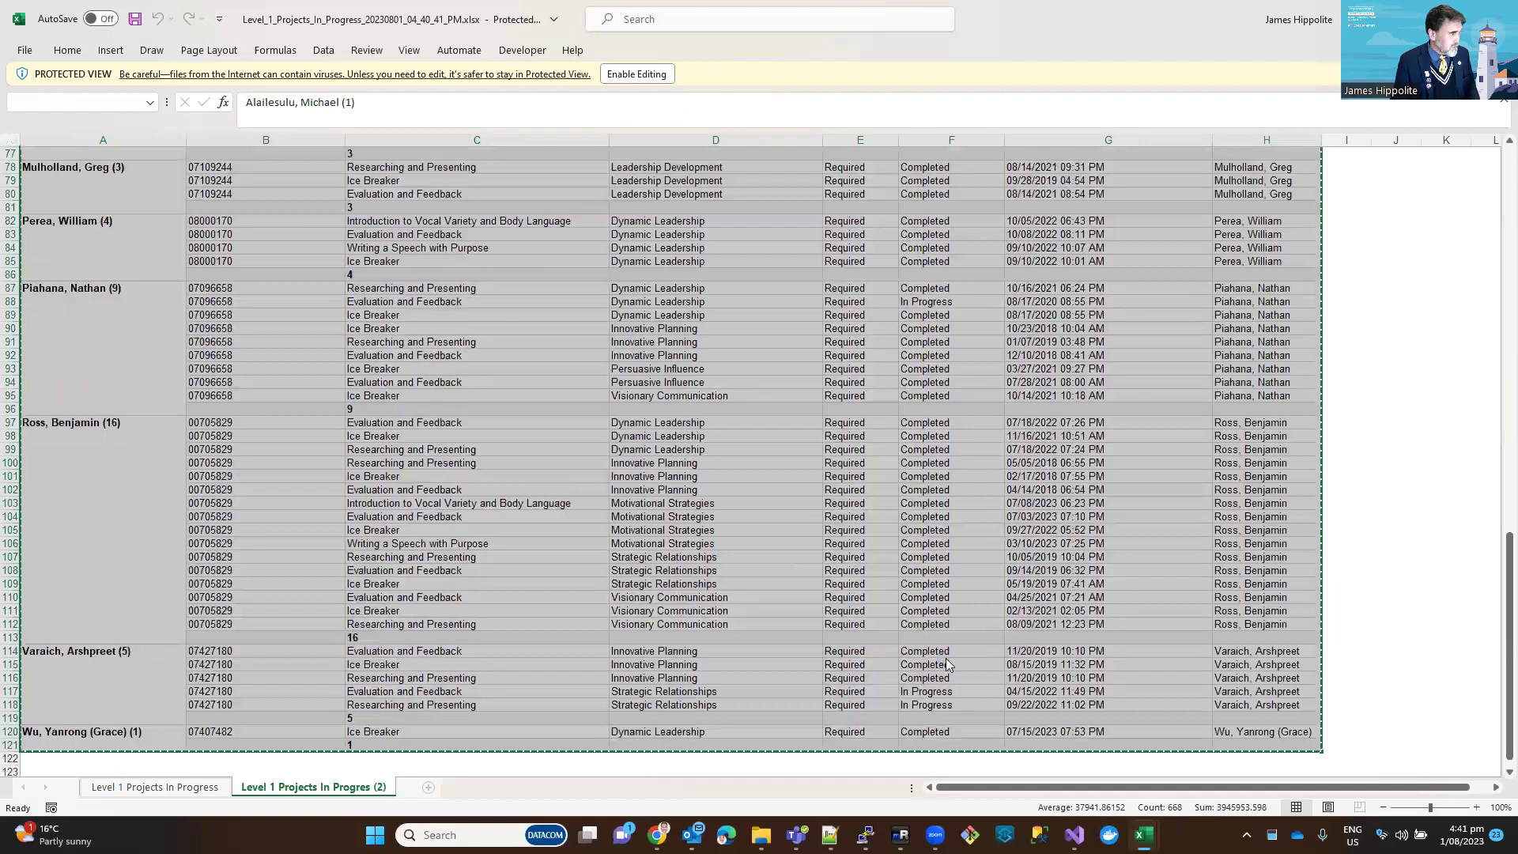
{"action": "key", "text": "alt+Tab"}
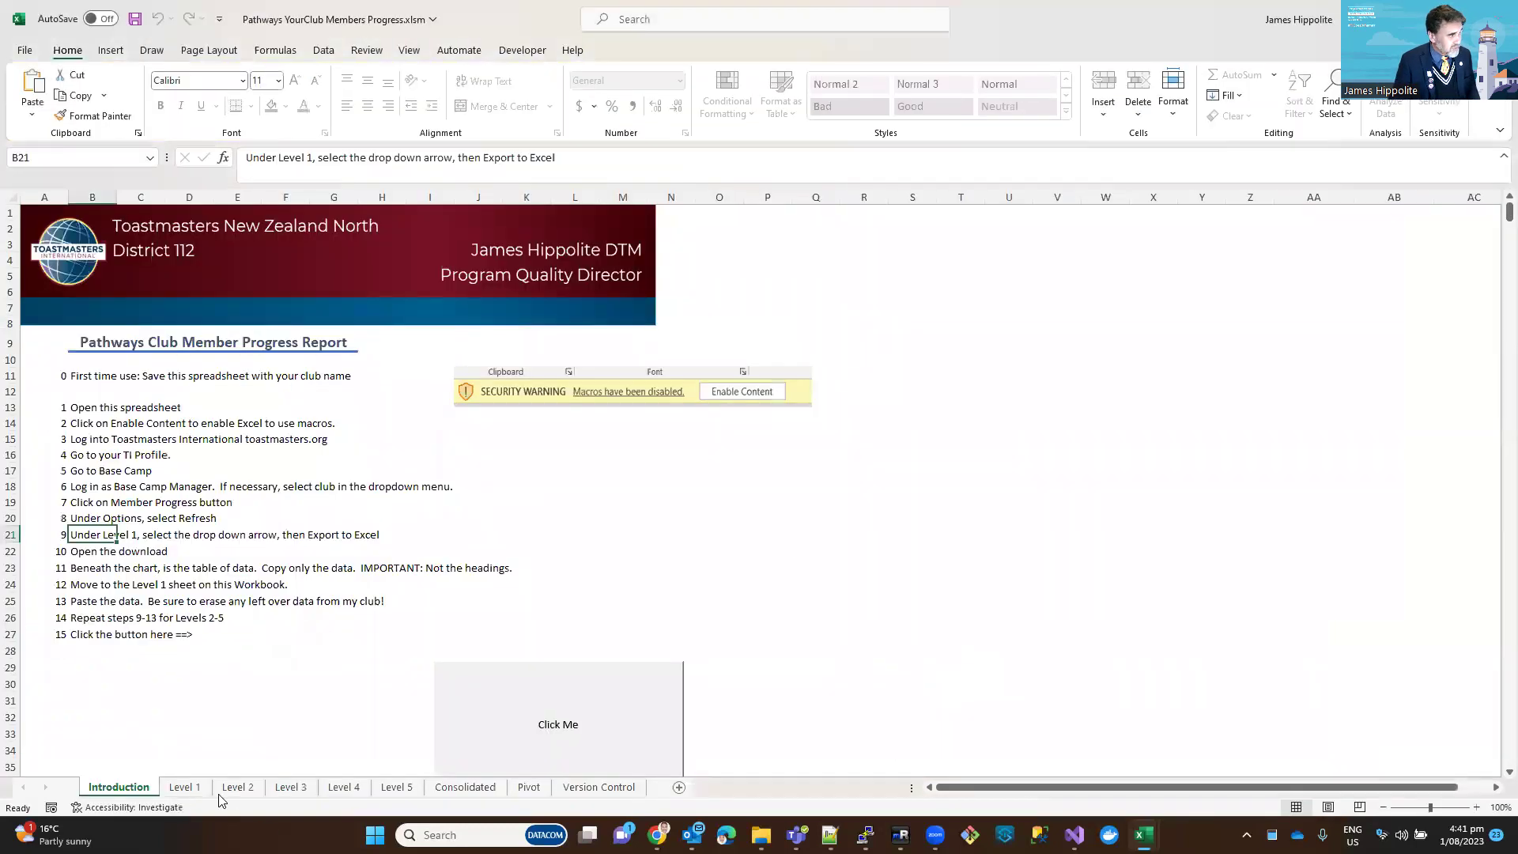
Step: Paste the Level 1 report data into the Level 1 sheet starting at A2, filling to row 105
{"action": "left_click", "coordinate": [185, 787]}
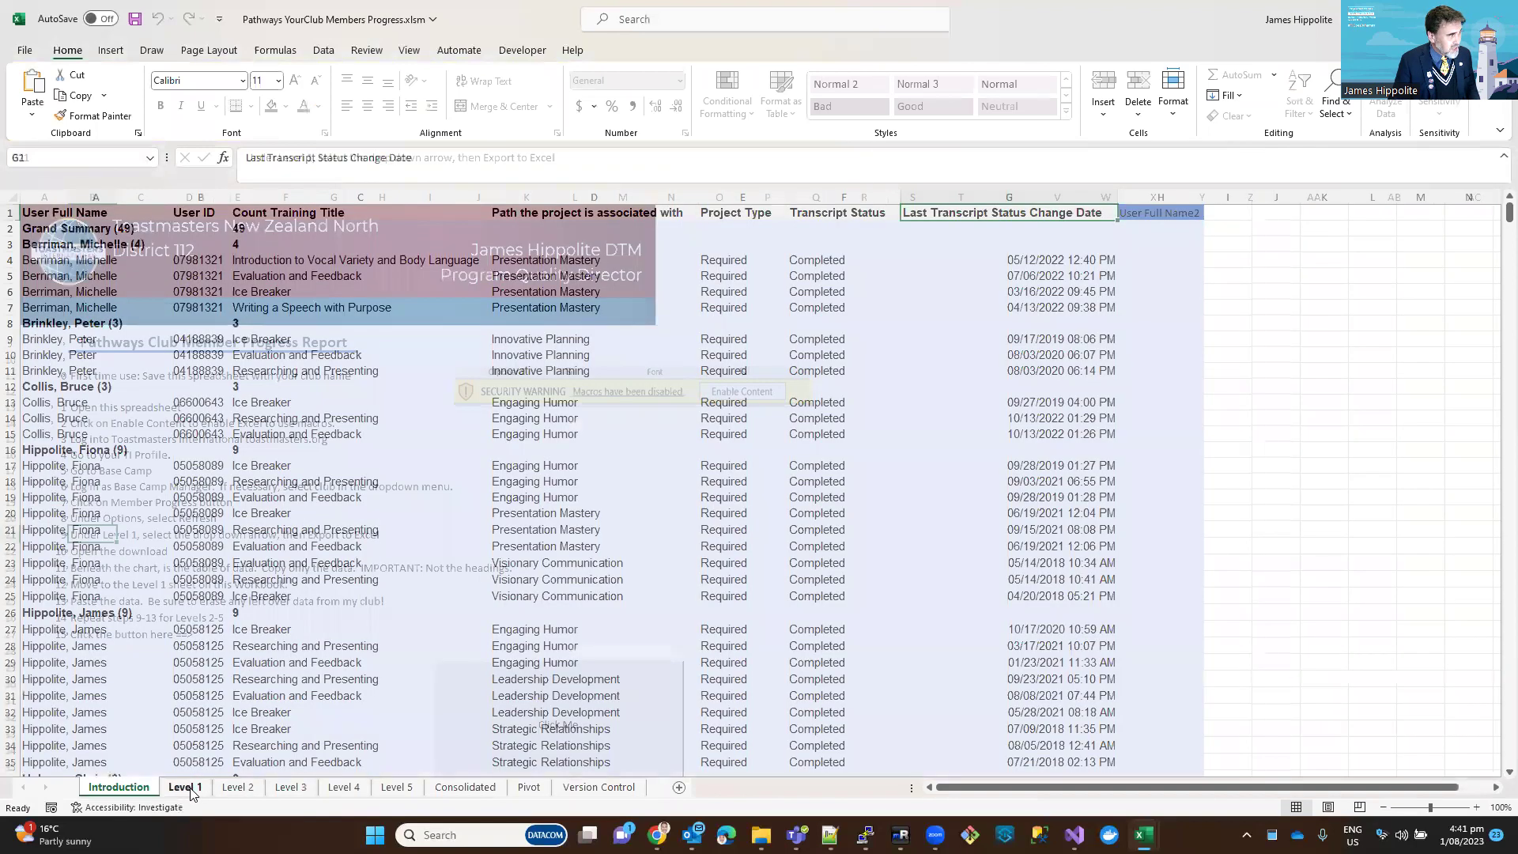
{"action": "left_click", "coordinate": [53, 229]}
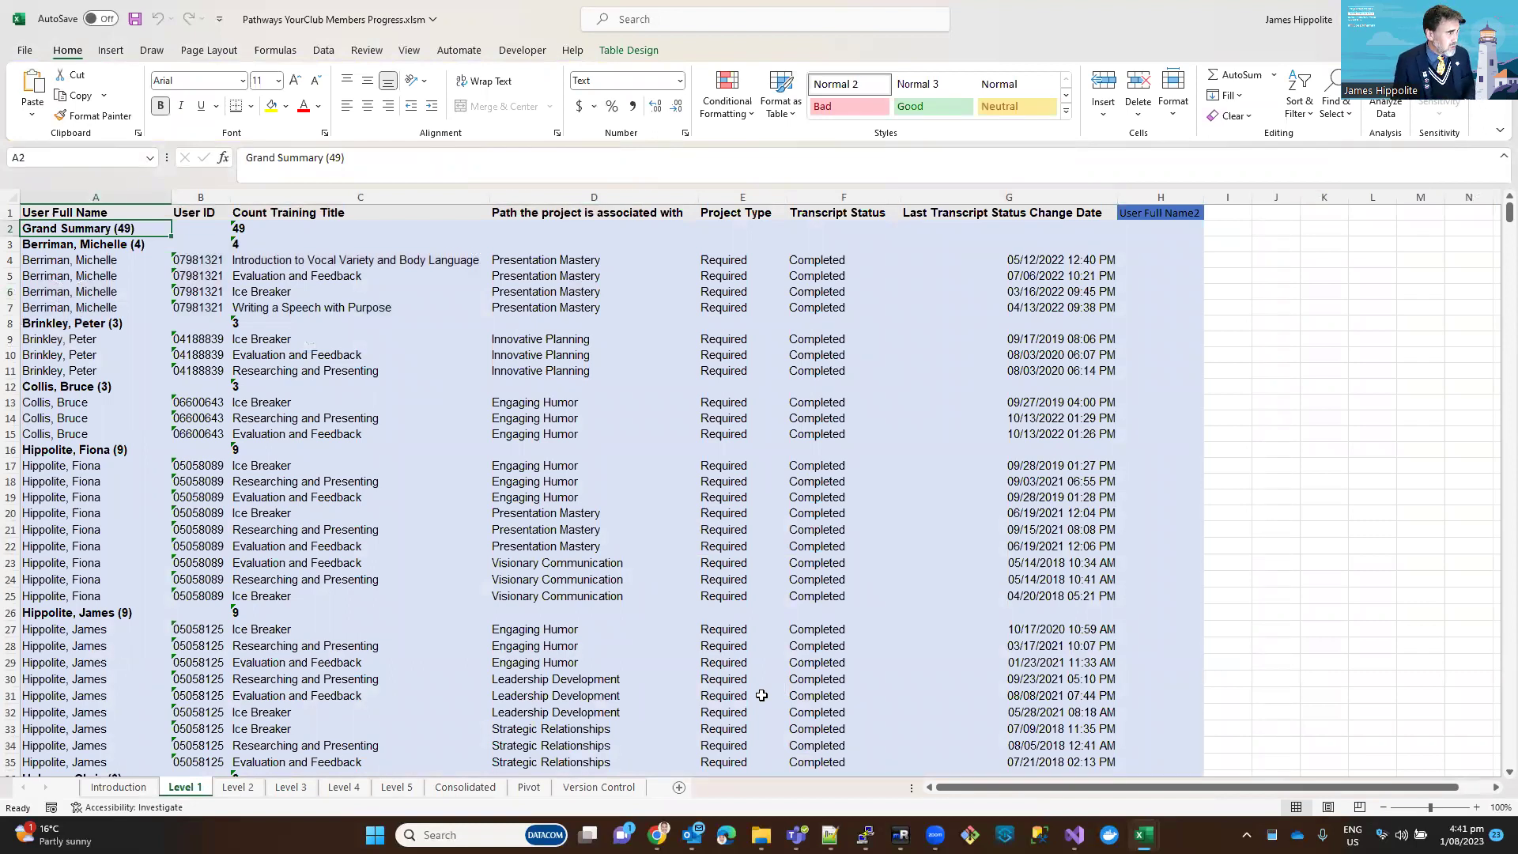
{"action": "key", "text": "ctrl+v"}
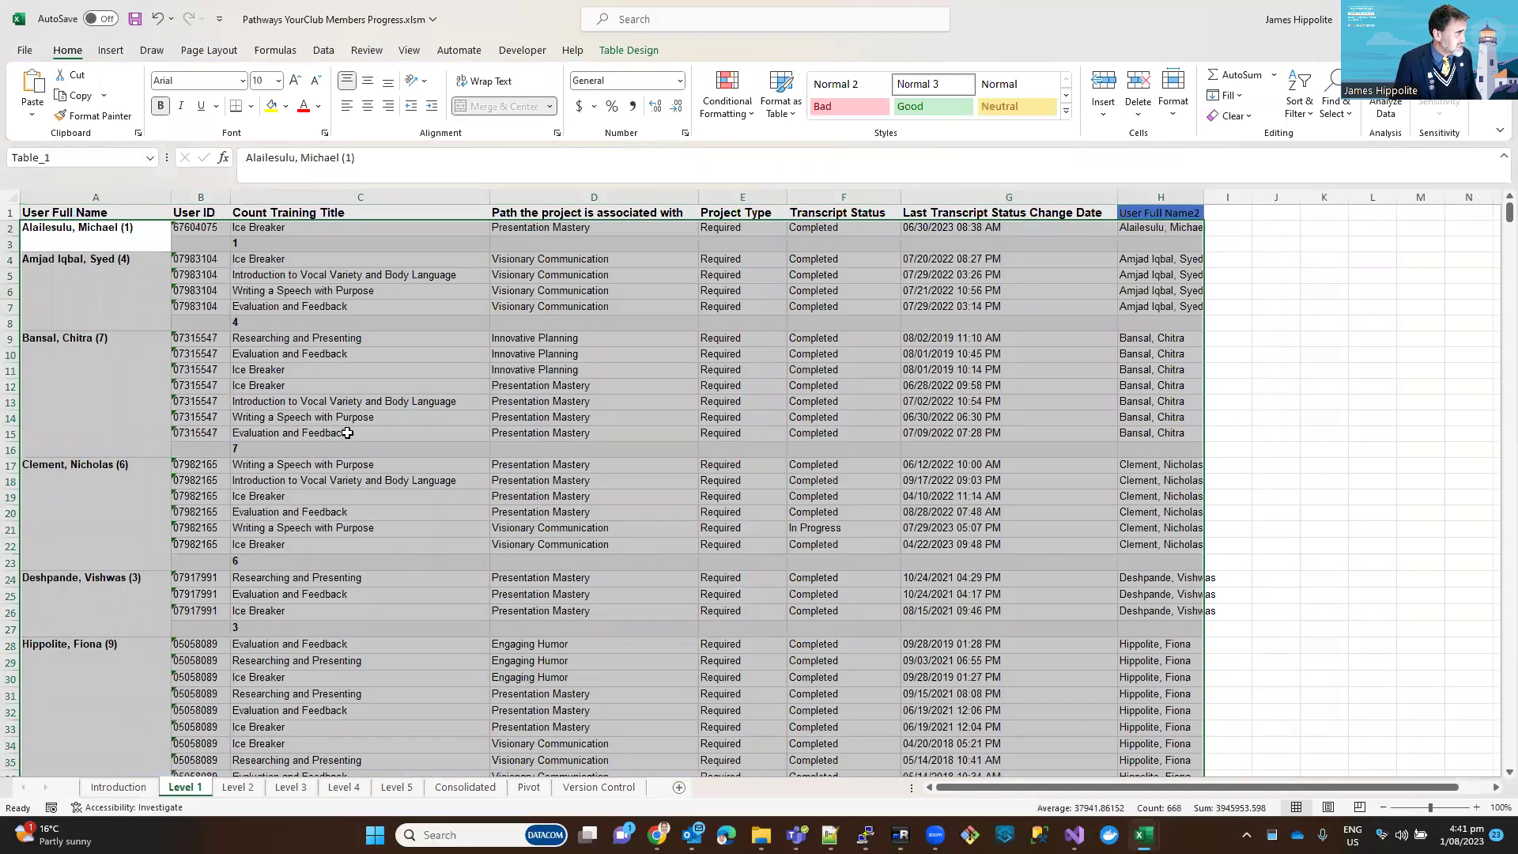
{"action": "scroll", "coordinate": [347, 429], "scroll_direction": "down", "scroll_amount": 9}
{"action": "scroll", "coordinate": [345, 448], "scroll_direction": "down", "scroll_amount": 4}
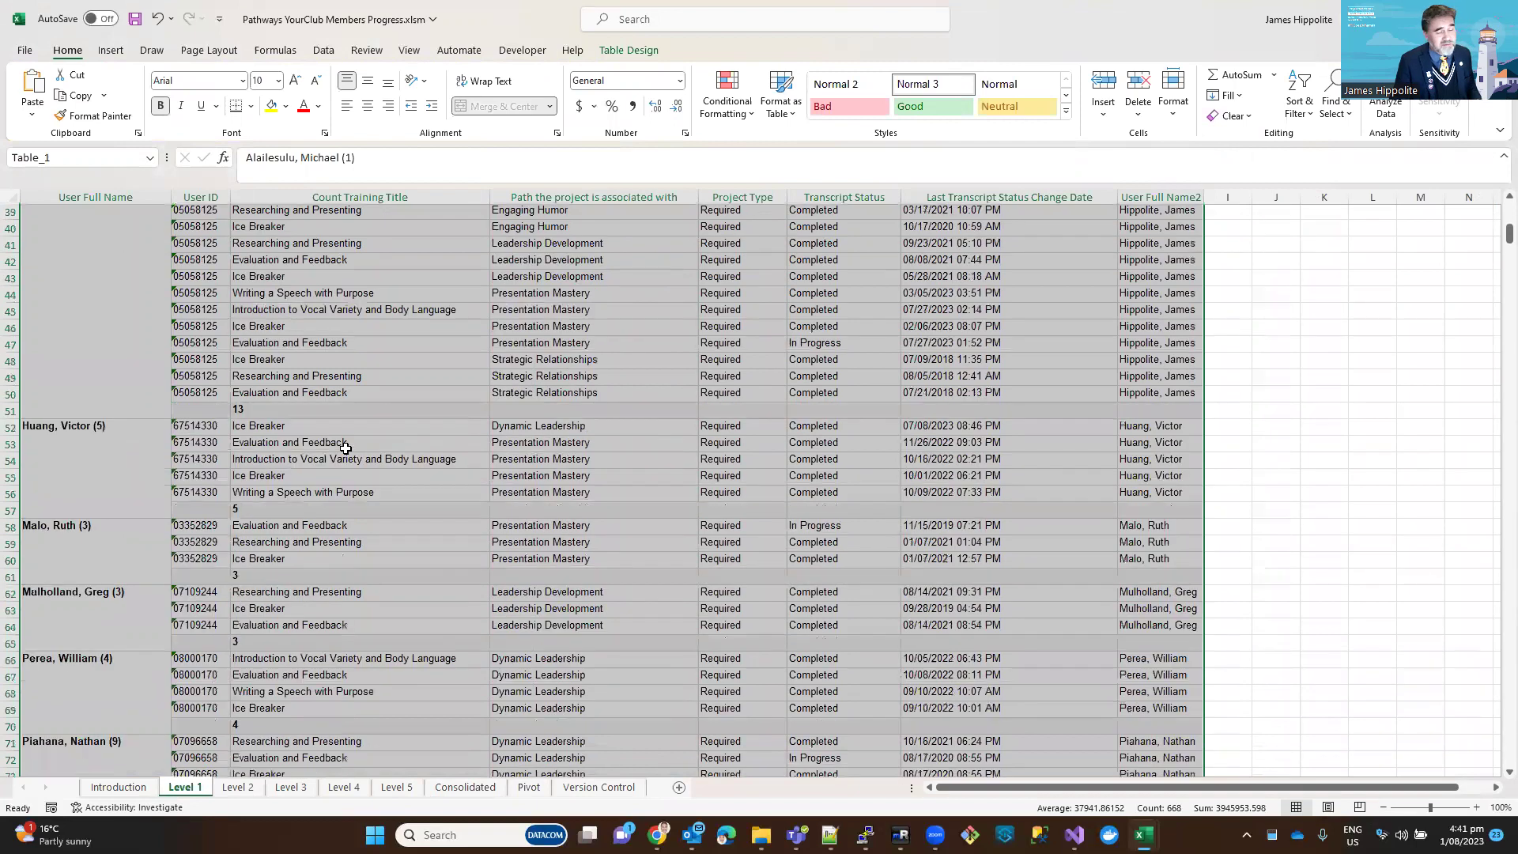
{"action": "scroll", "coordinate": [342, 459], "scroll_direction": "down", "scroll_amount": 4}
{"action": "scroll", "coordinate": [341, 462], "scroll_direction": "down", "scroll_amount": 11}
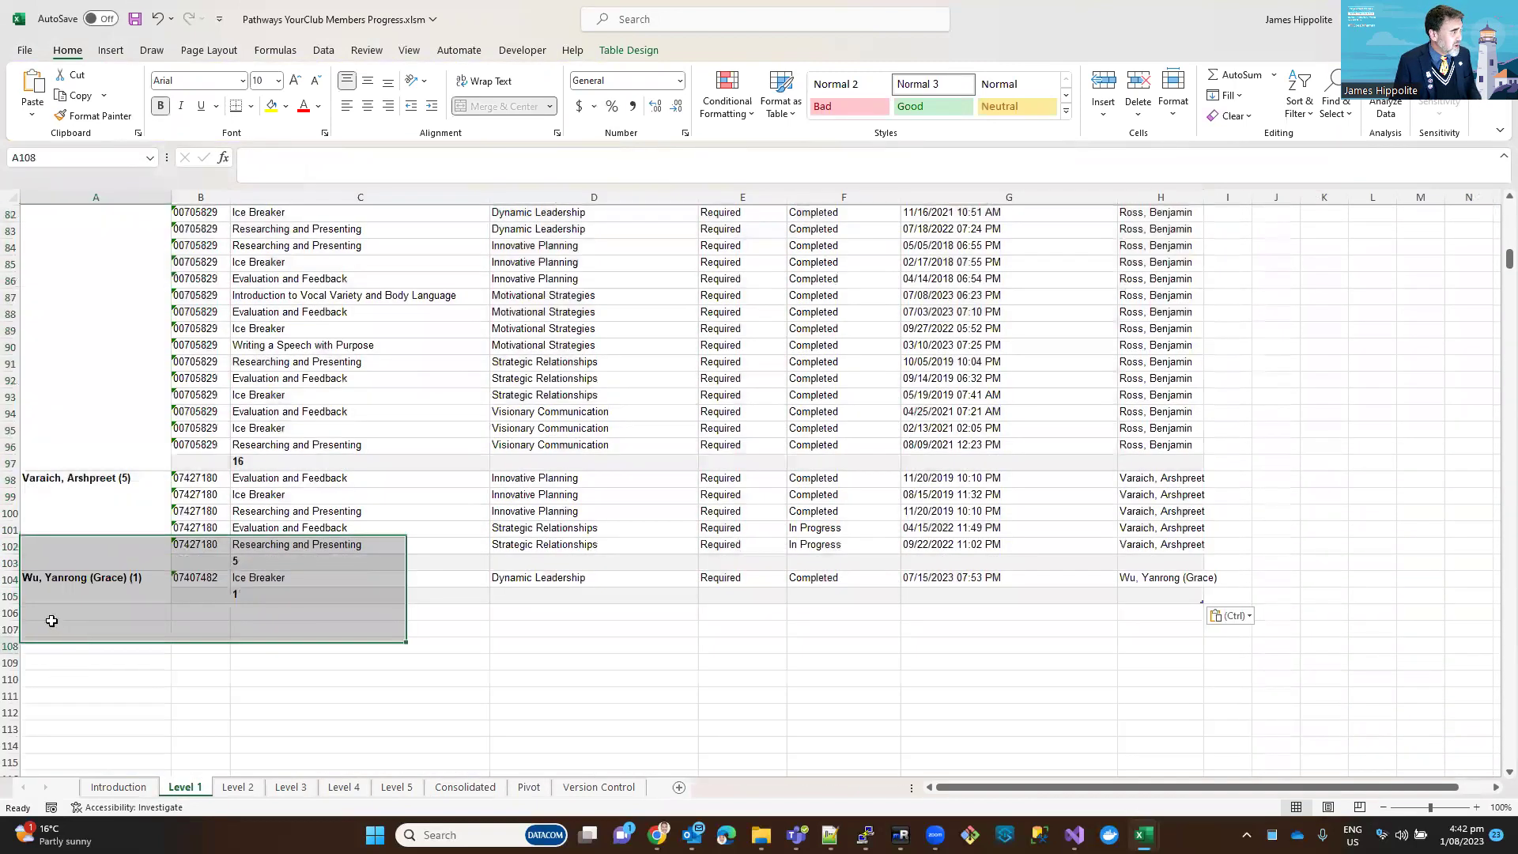
{"action": "left_click", "coordinate": [79, 644]}
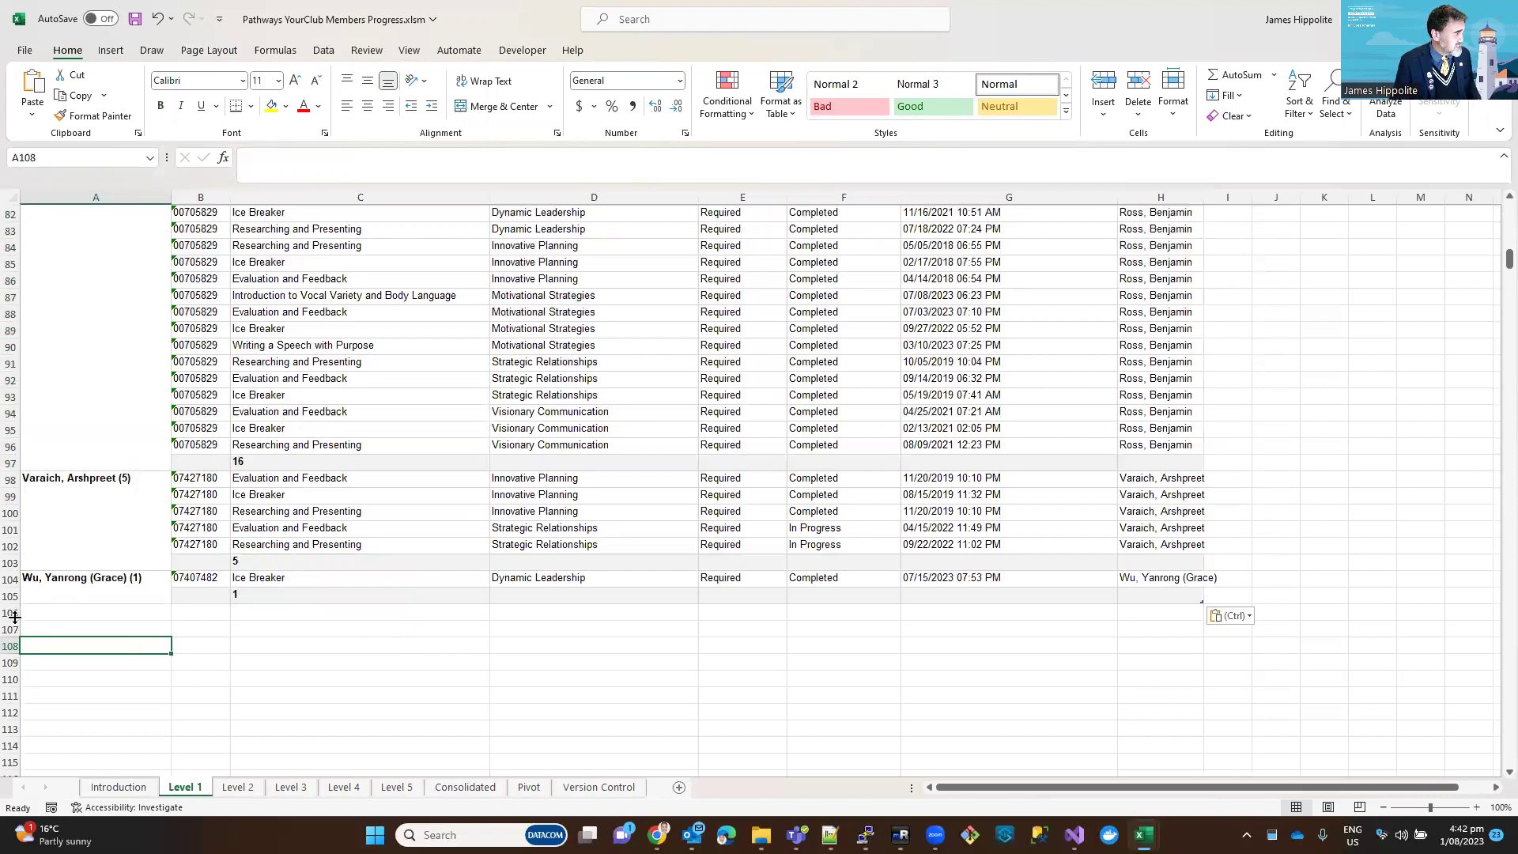
Step: Inspect the empty rows below the Level 1 data without deleting them, then return to the Introduction sheet
{"action": "left_click_drag", "start_coordinate": [11, 613], "coordinate": [12, 745]}
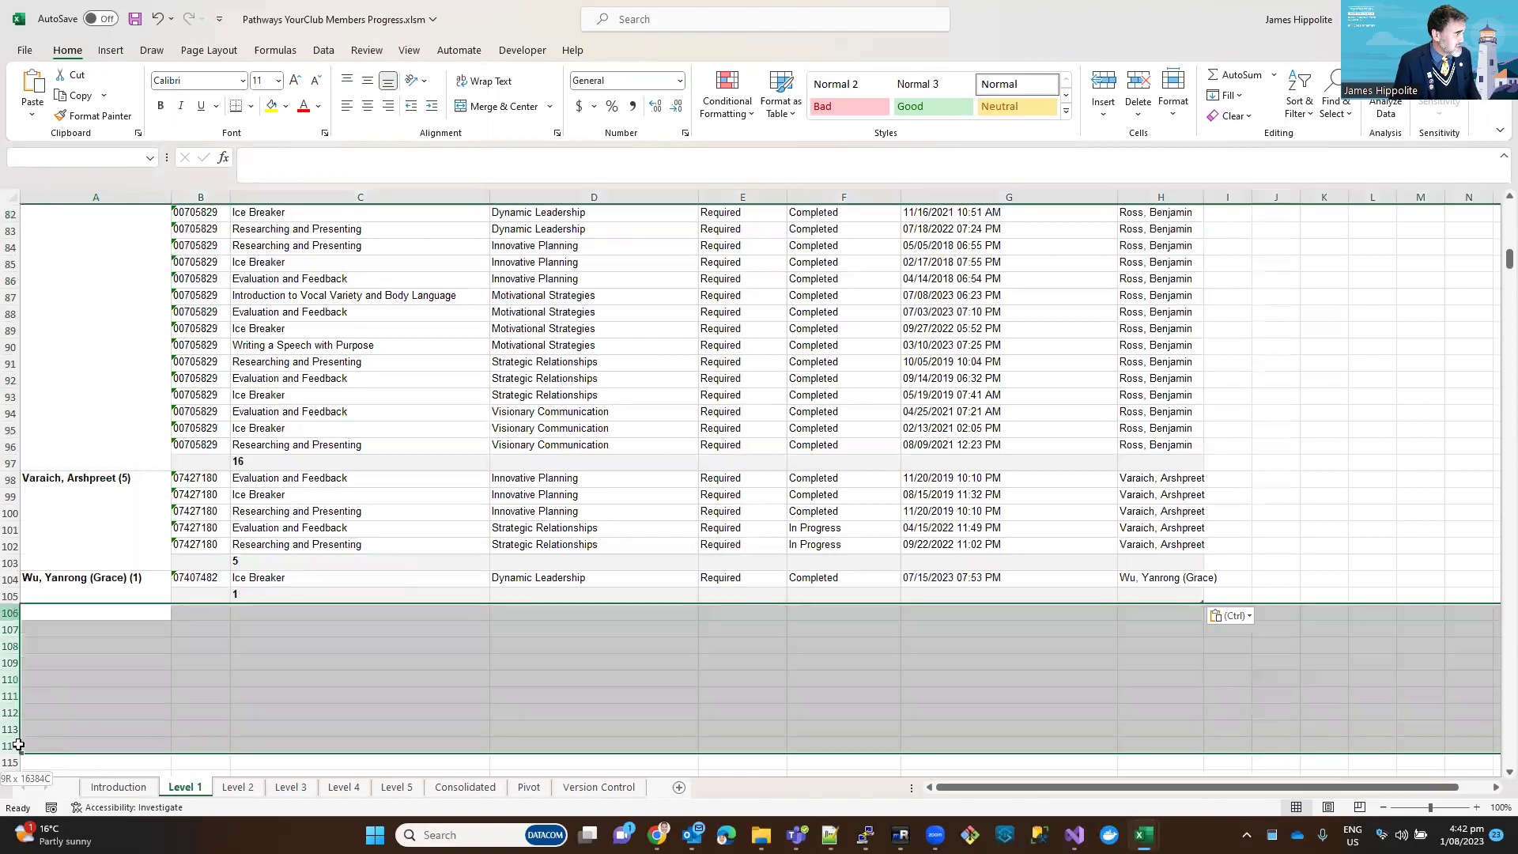
{"action": "left_click", "coordinate": [324, 51]}
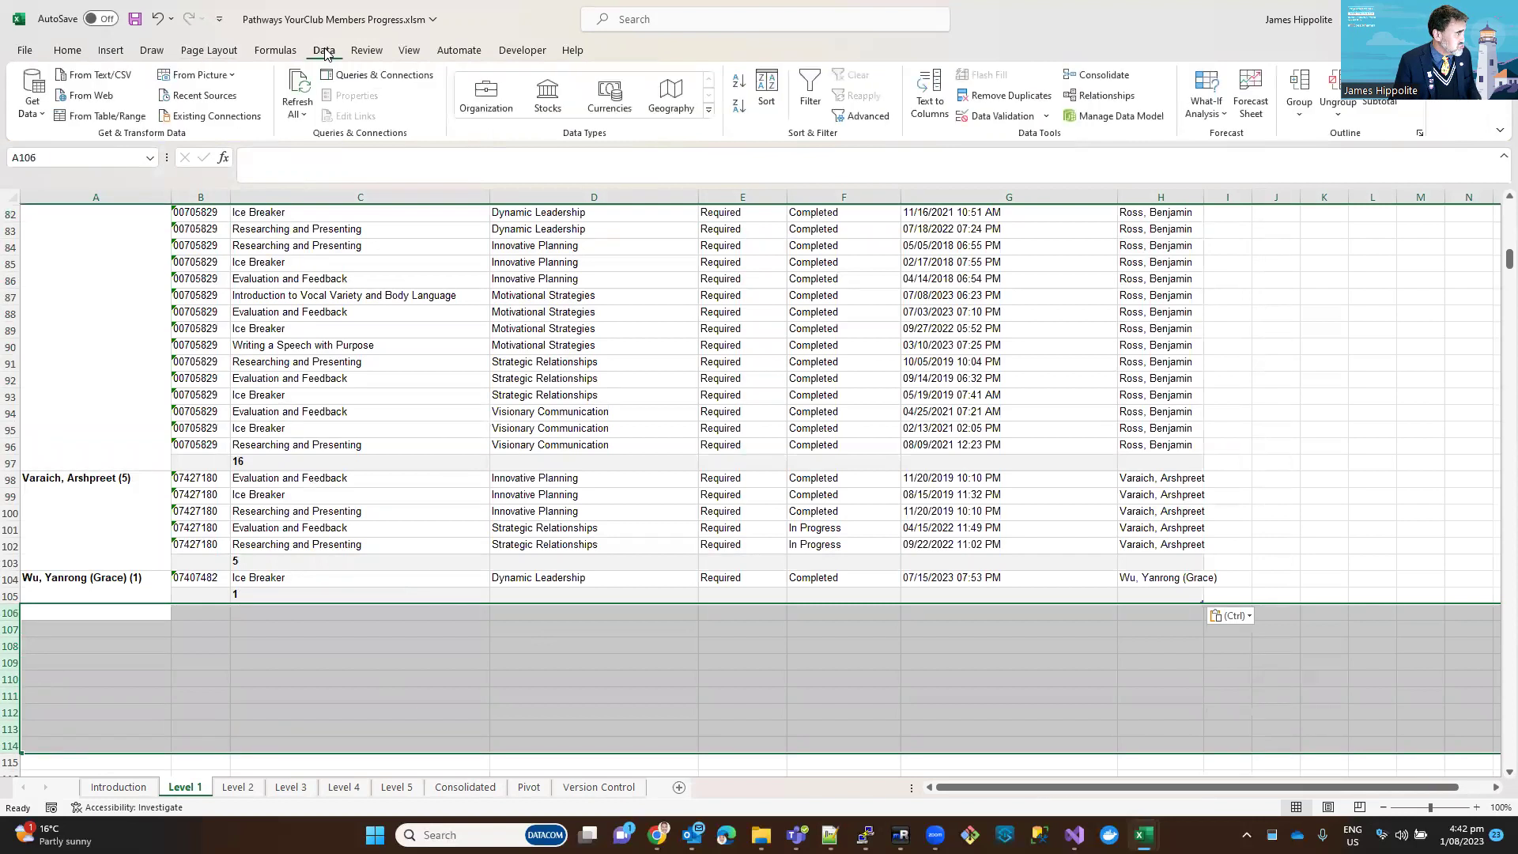
{"action": "left_click", "coordinate": [69, 50]}
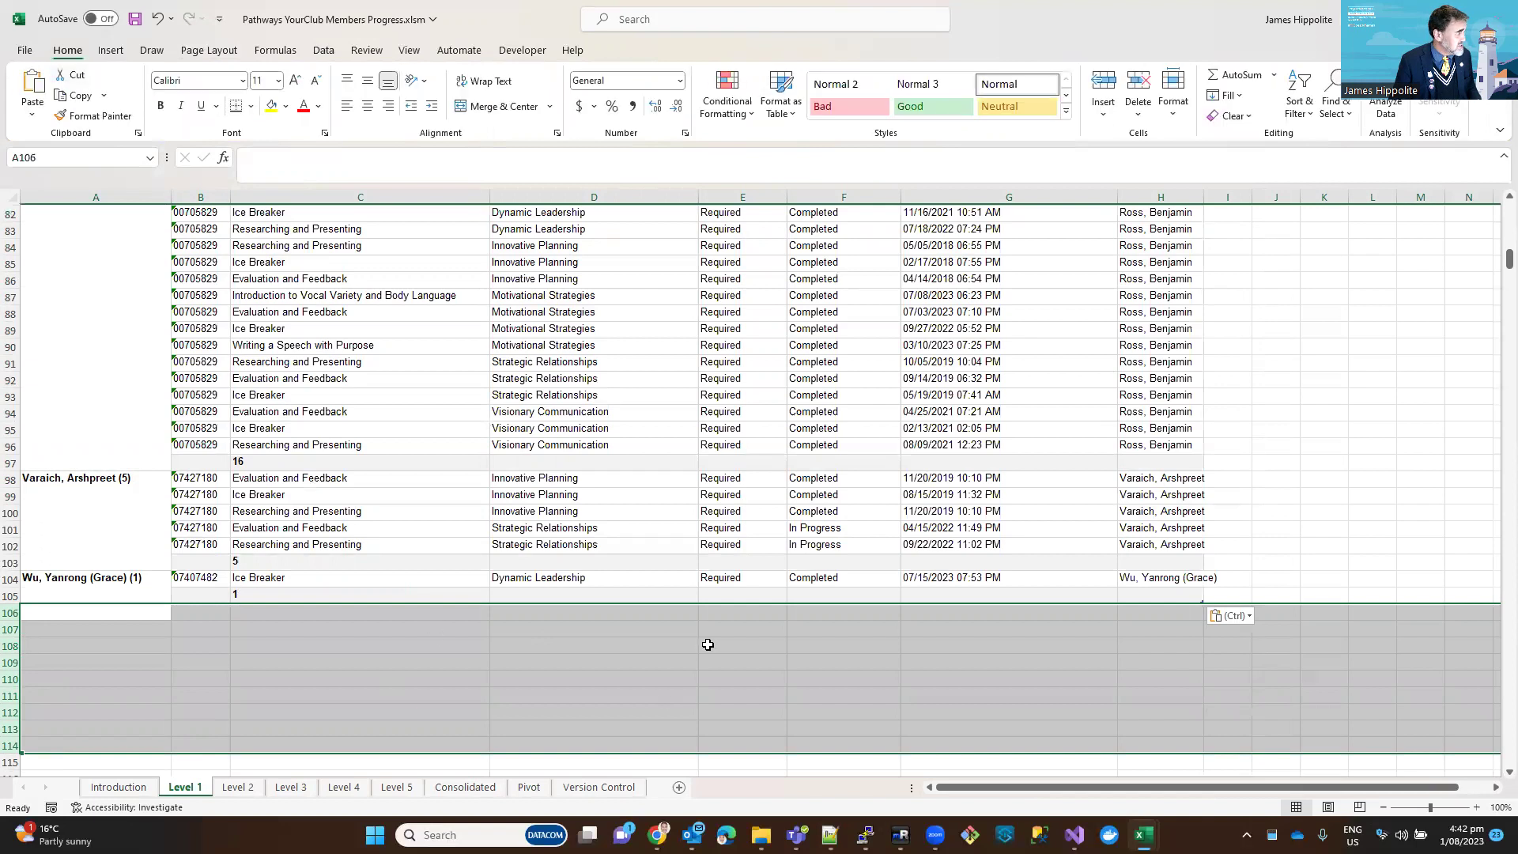
{"action": "left_click", "coordinate": [105, 658]}
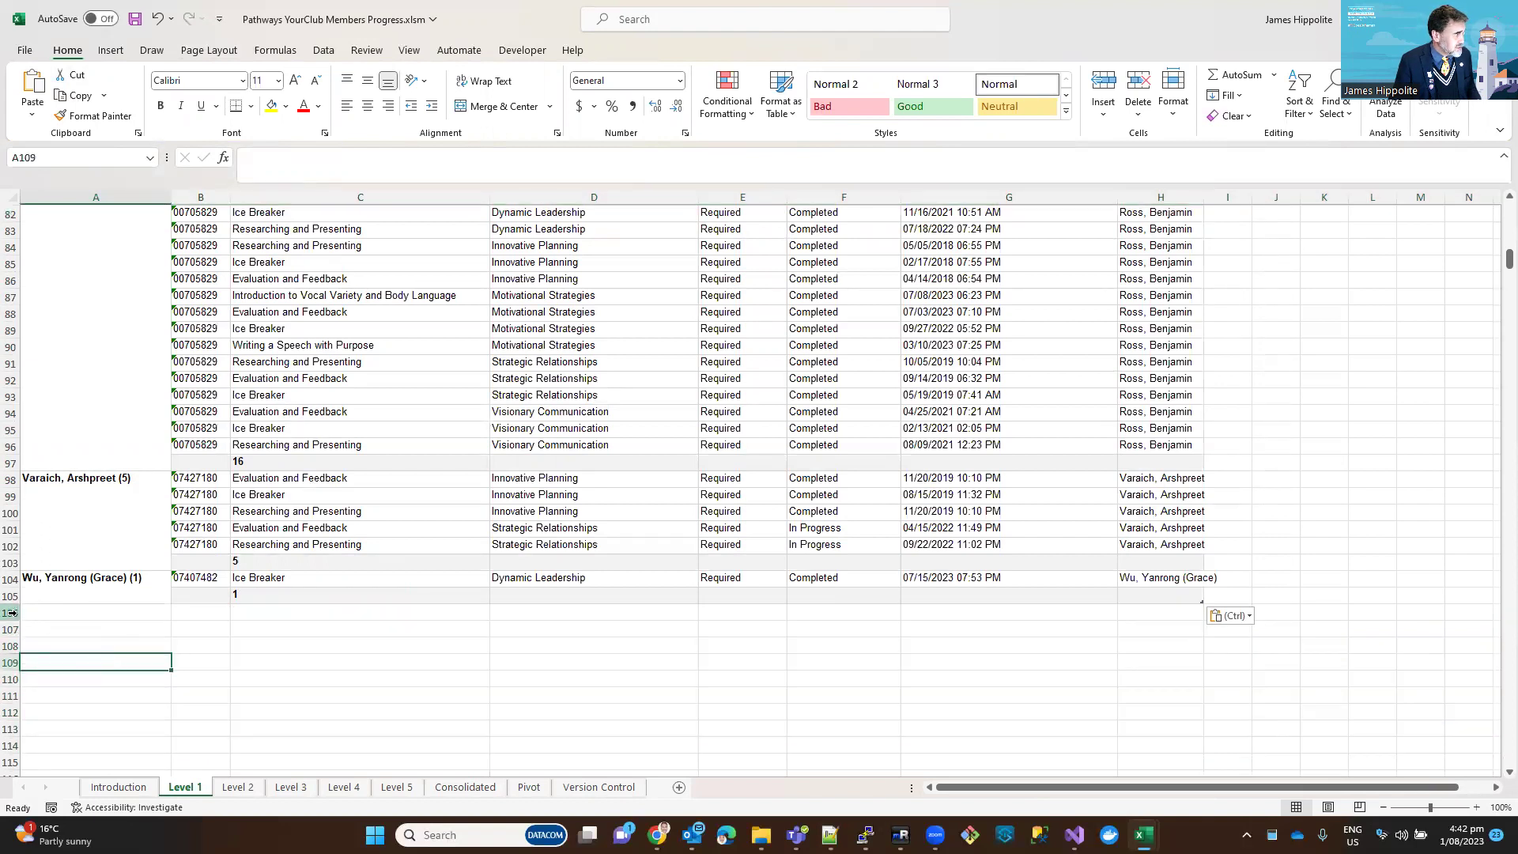
{"action": "left_click_drag", "start_coordinate": [22, 612], "coordinate": [19, 728]}
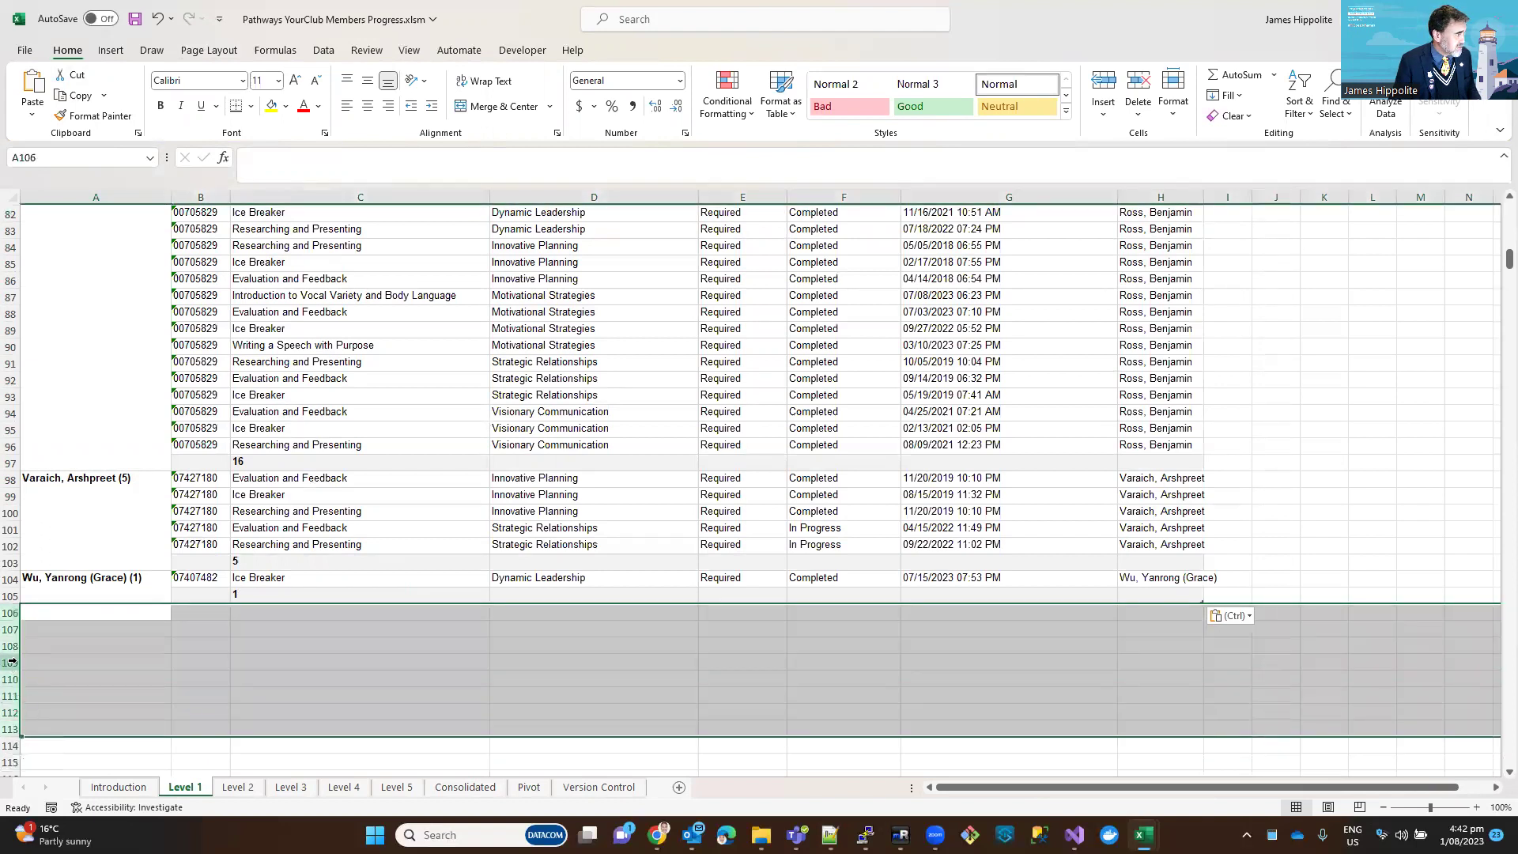
{"action": "right_click", "coordinate": [11, 668]}
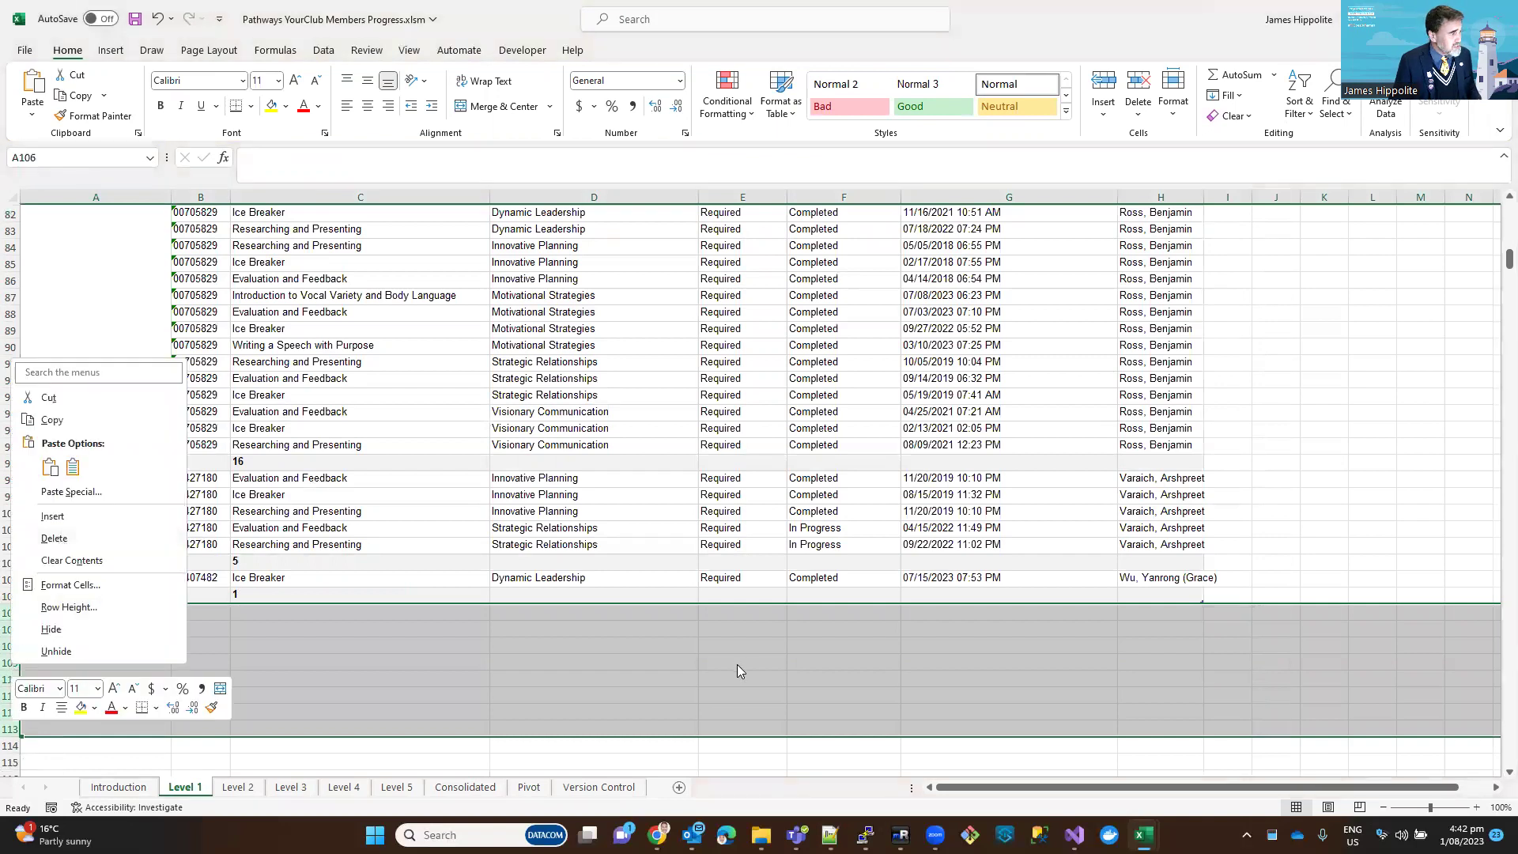
{"action": "key", "text": "Escape"}
{"action": "left_click", "coordinate": [392, 676]}
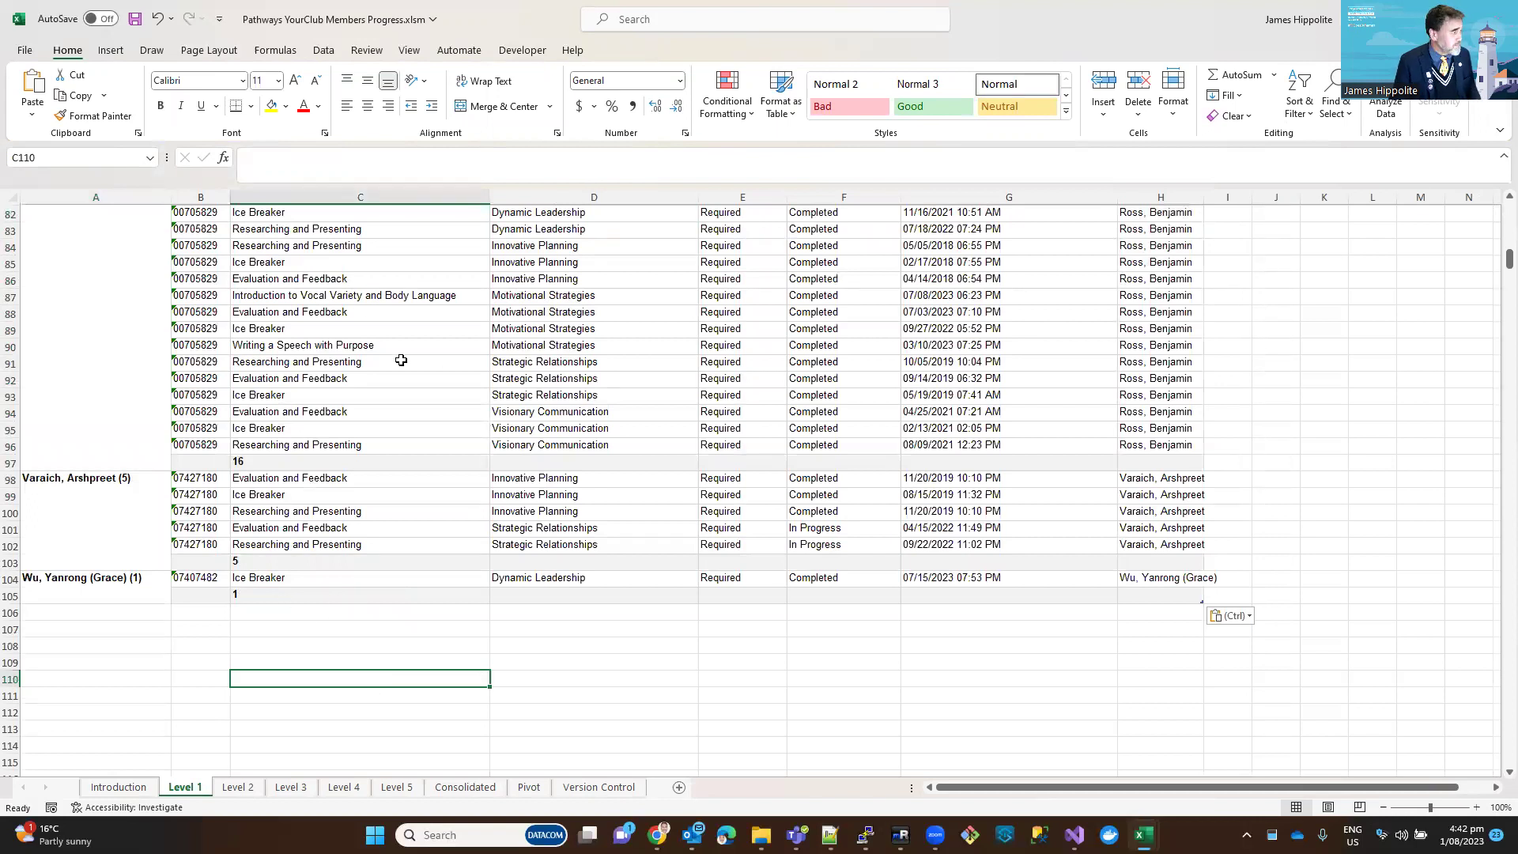
{"action": "left_click", "coordinate": [119, 786]}
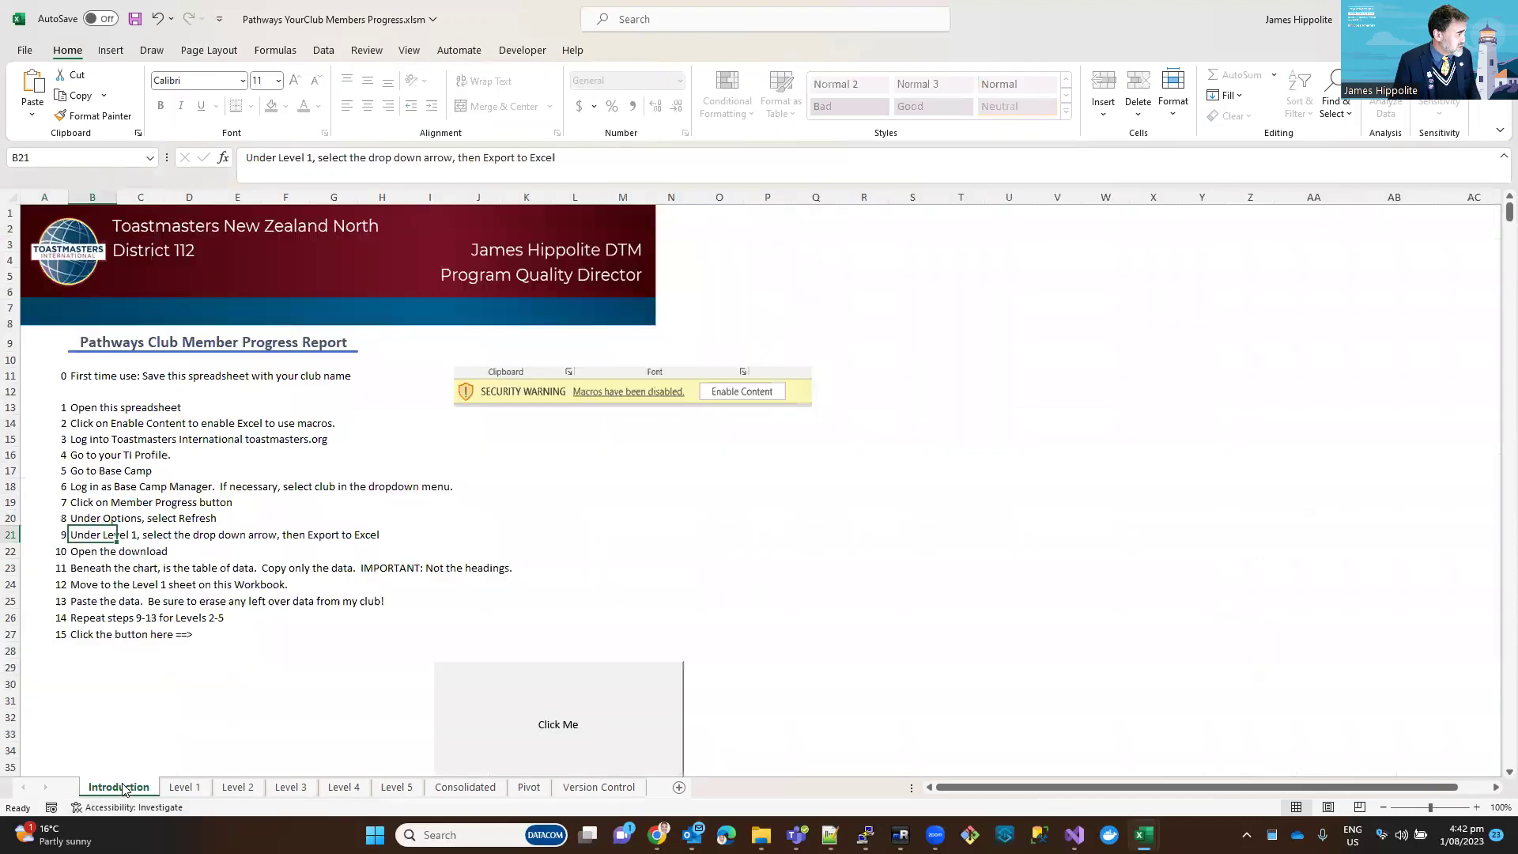
{"action": "left_click", "coordinate": [82, 553]}
{"action": "left_click", "coordinate": [84, 570]}
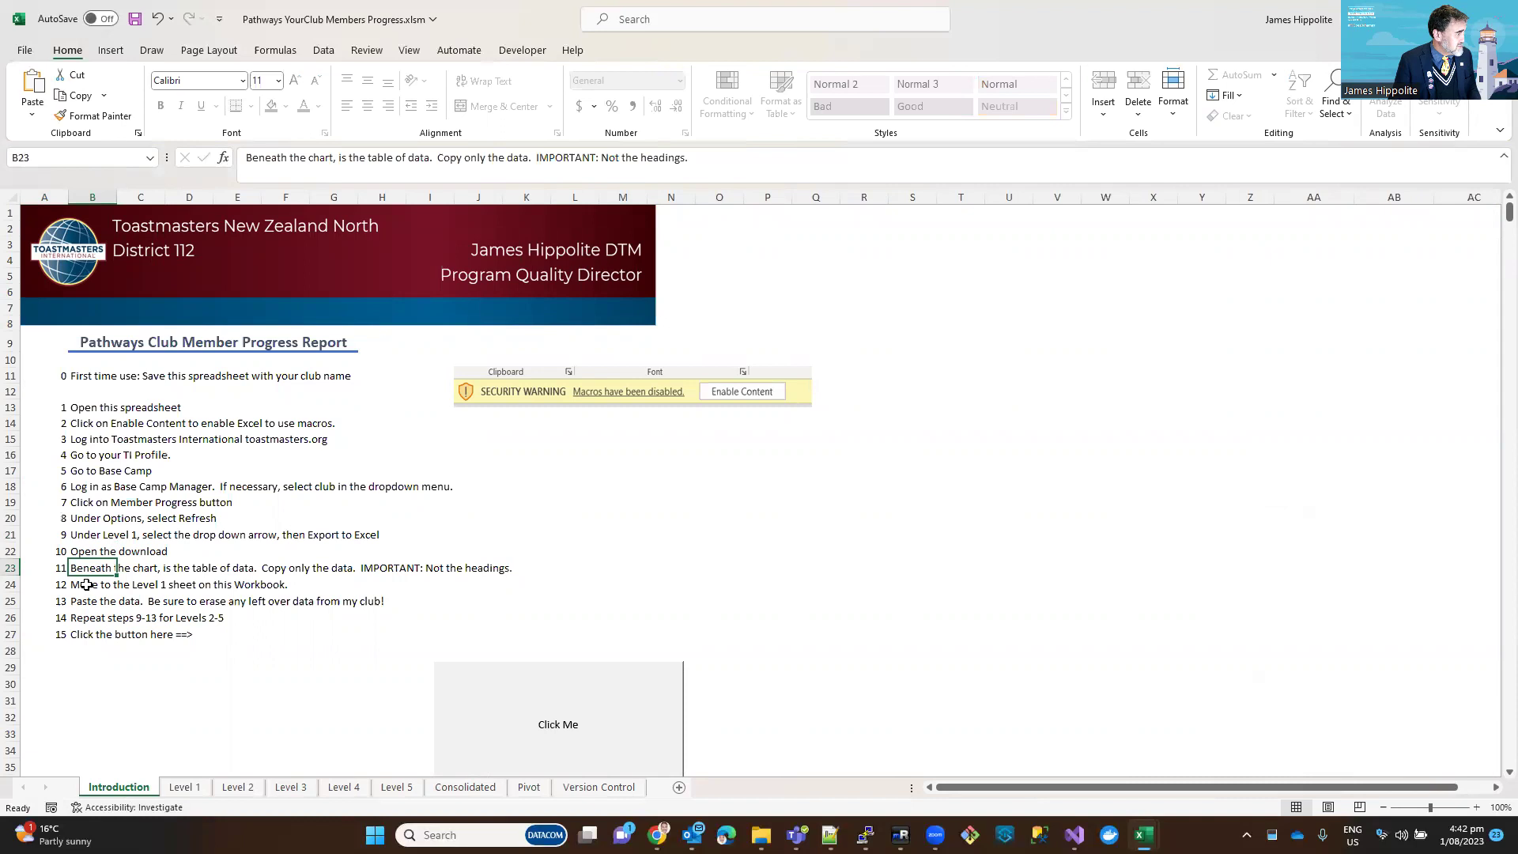
{"action": "left_click", "coordinate": [87, 585]}
{"action": "left_click", "coordinate": [90, 601]}
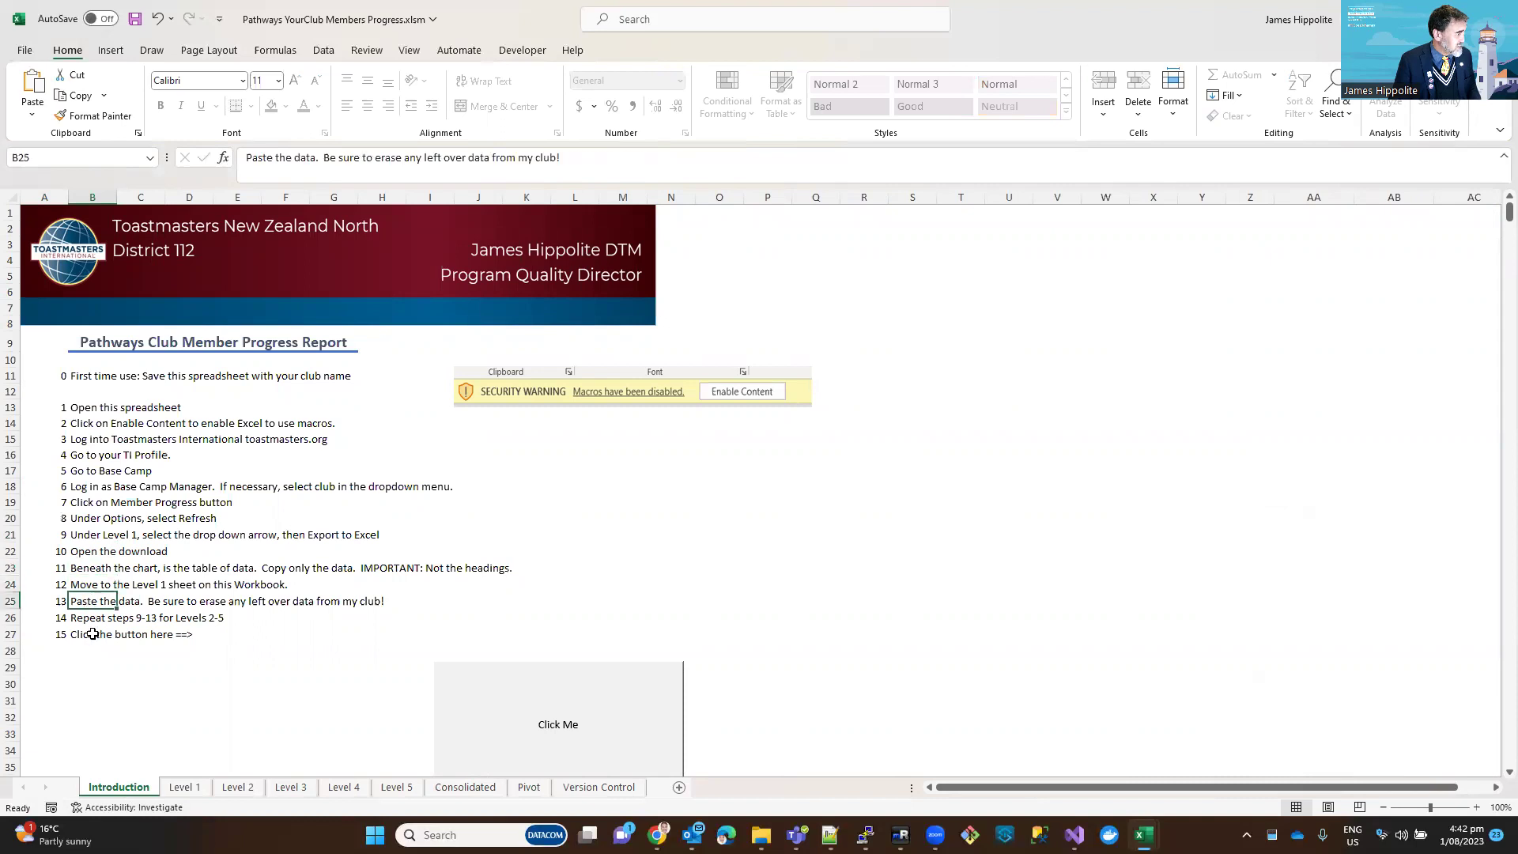
{"action": "left_click", "coordinate": [91, 618]}
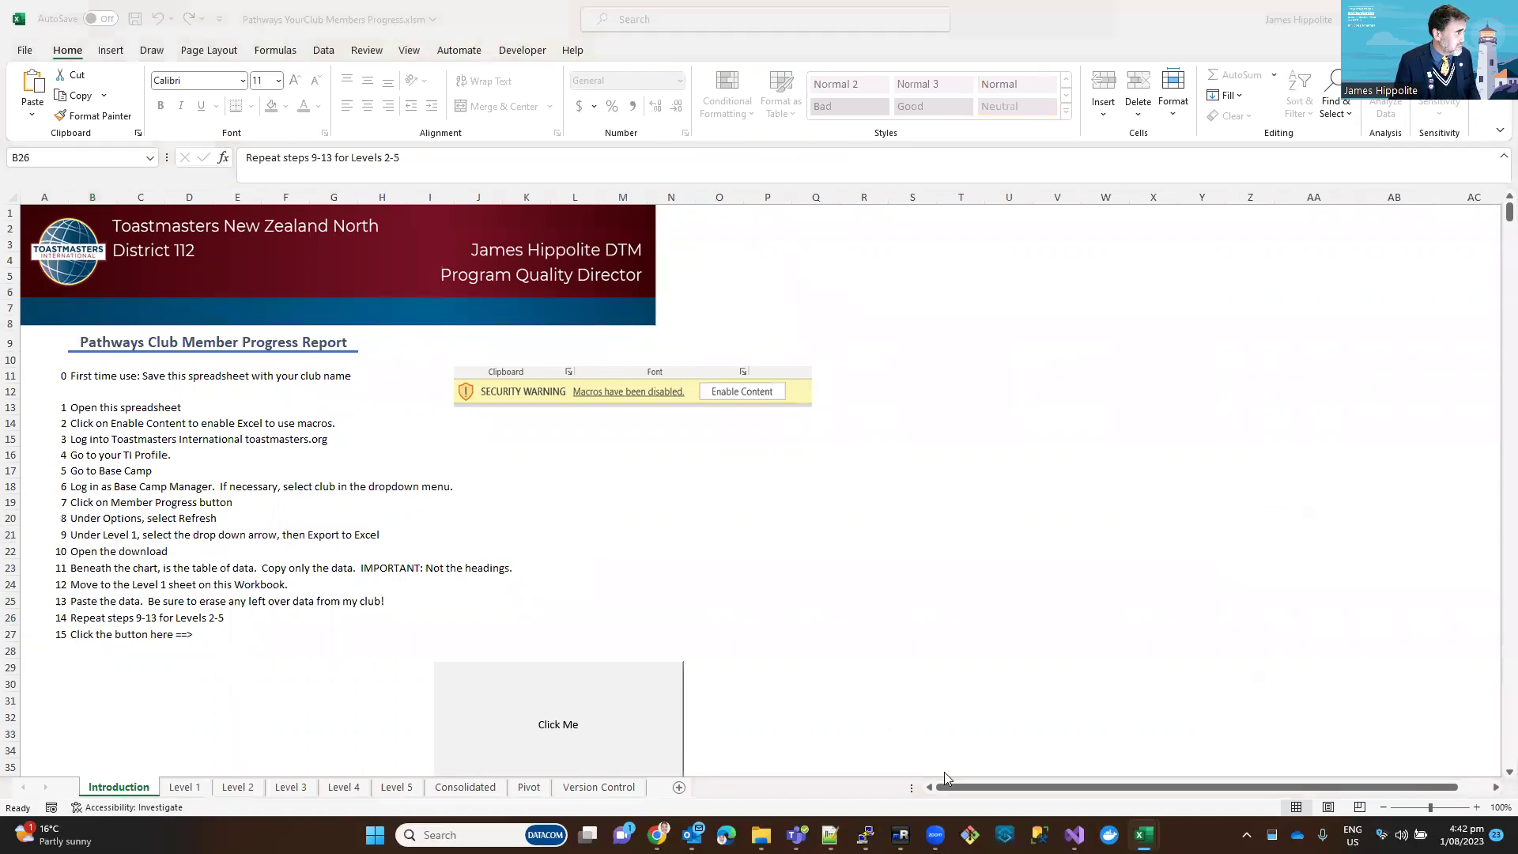
{"action": "key", "text": "alt+Tab"}
{"action": "key", "text": "alt+Tab"}
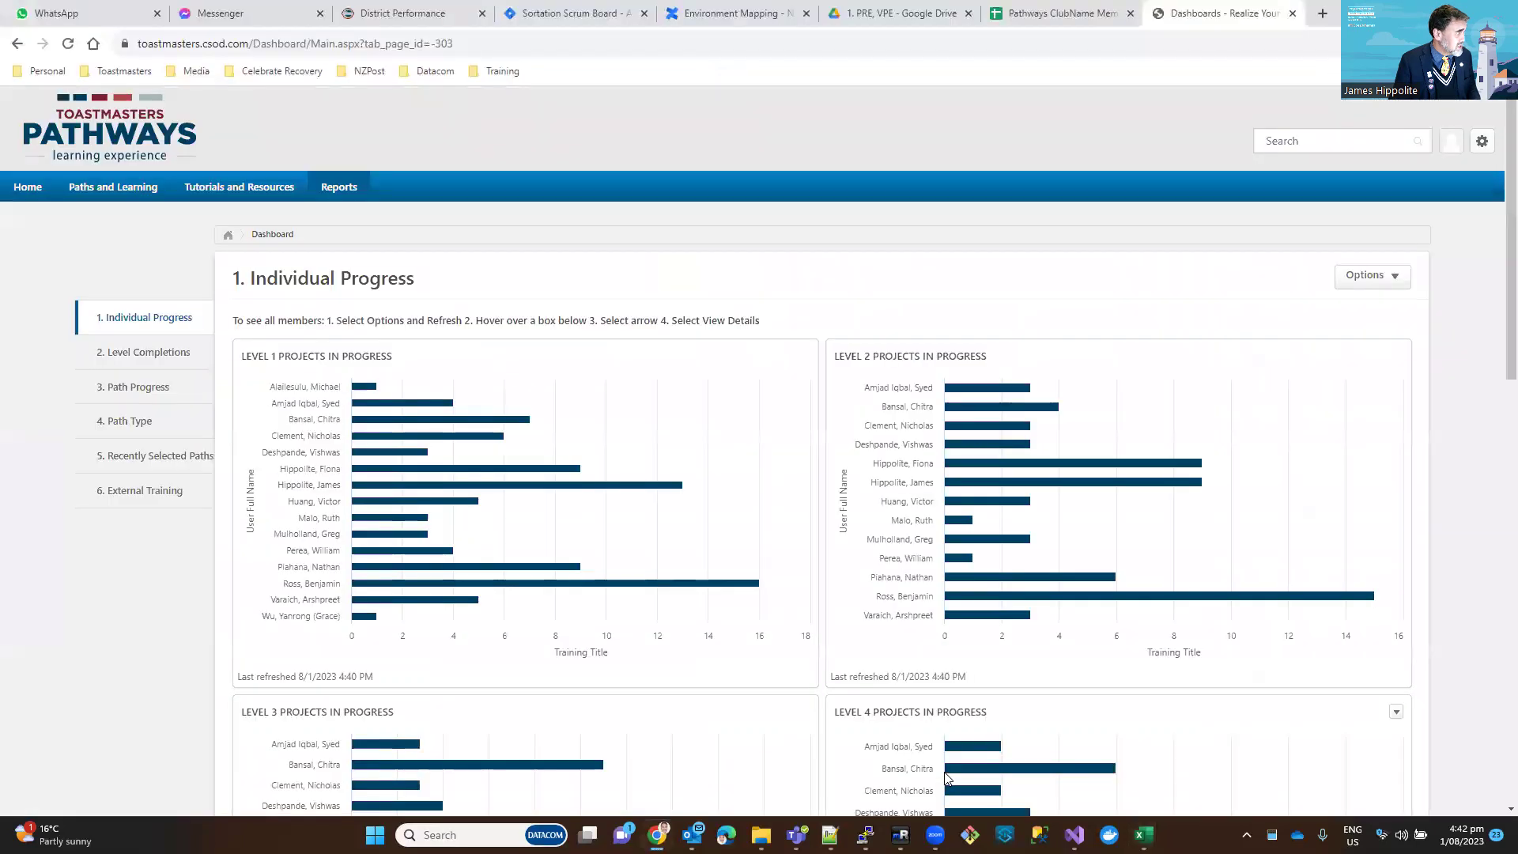
Step: Export the Level 2 Projects In Progress chart to Excel and open the 63-record download
{"action": "mouse_move", "coordinate": [1147, 455]}
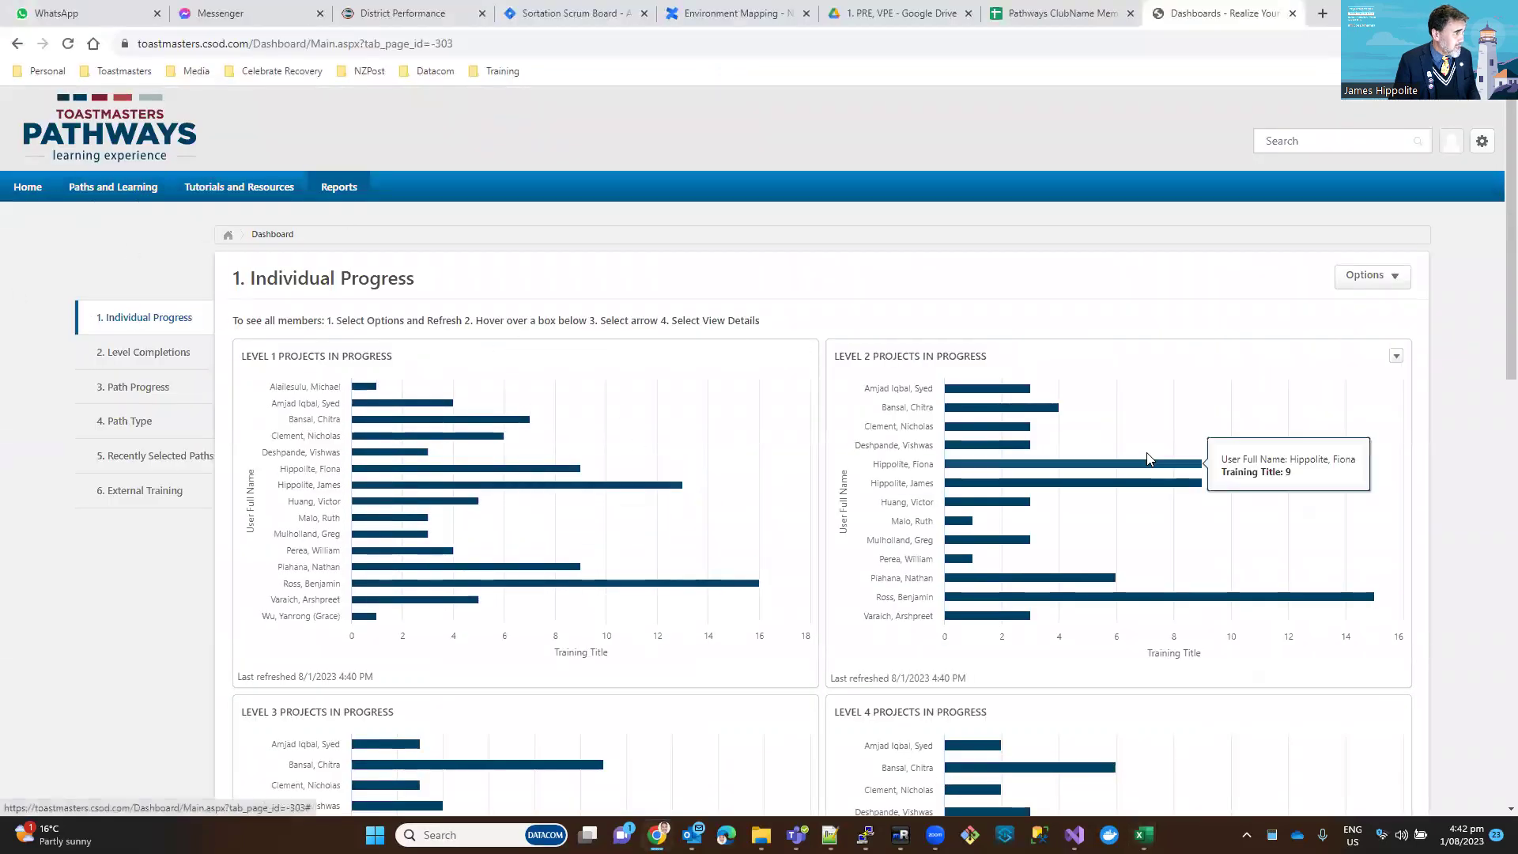
{"action": "left_click", "coordinate": [1396, 356]}
{"action": "left_click", "coordinate": [1372, 404]}
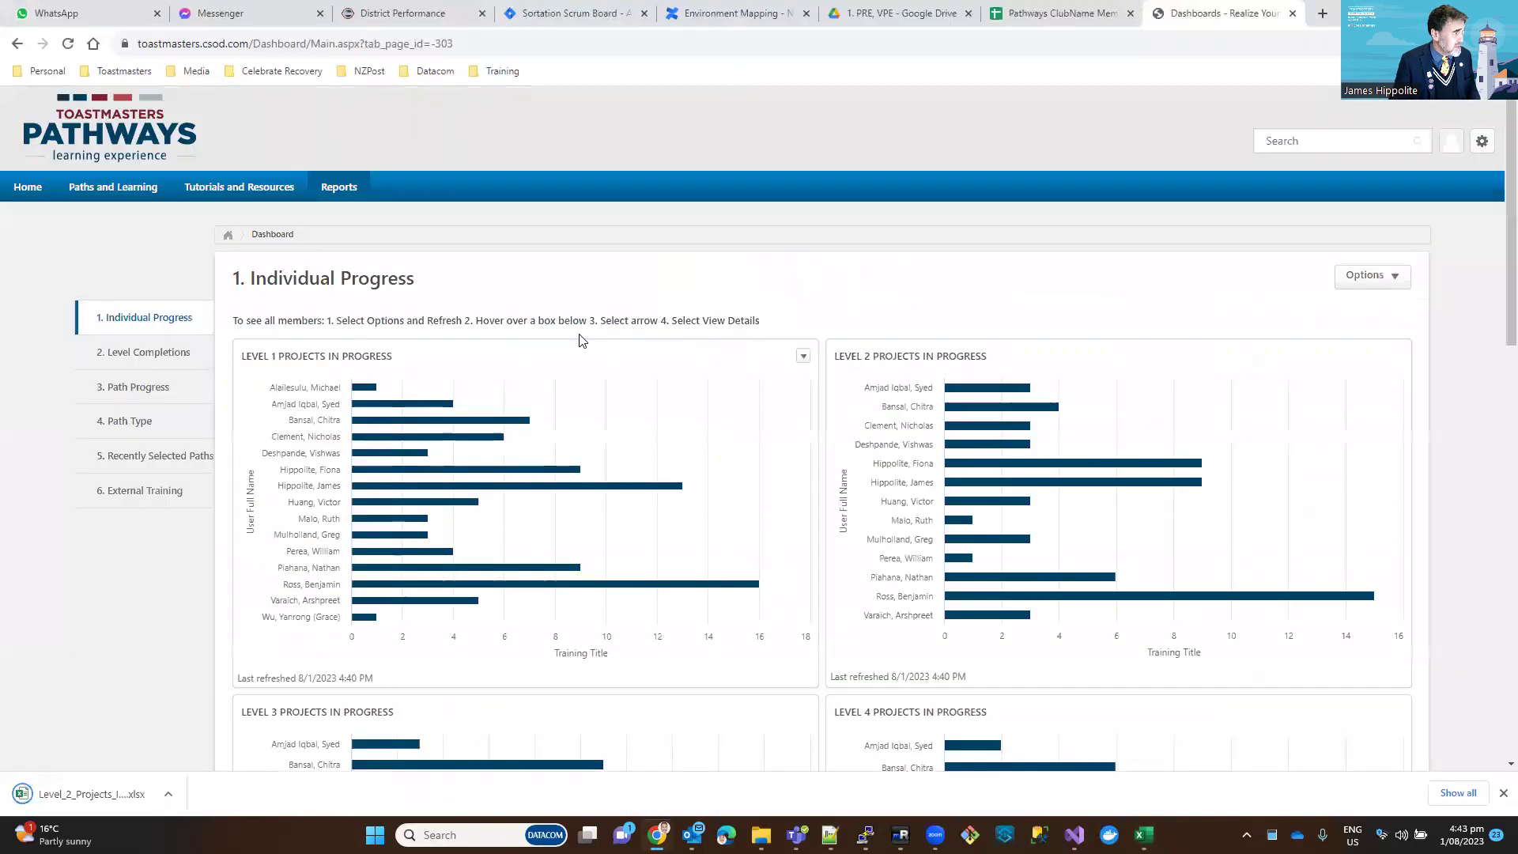
{"action": "left_click", "coordinate": [72, 801]}
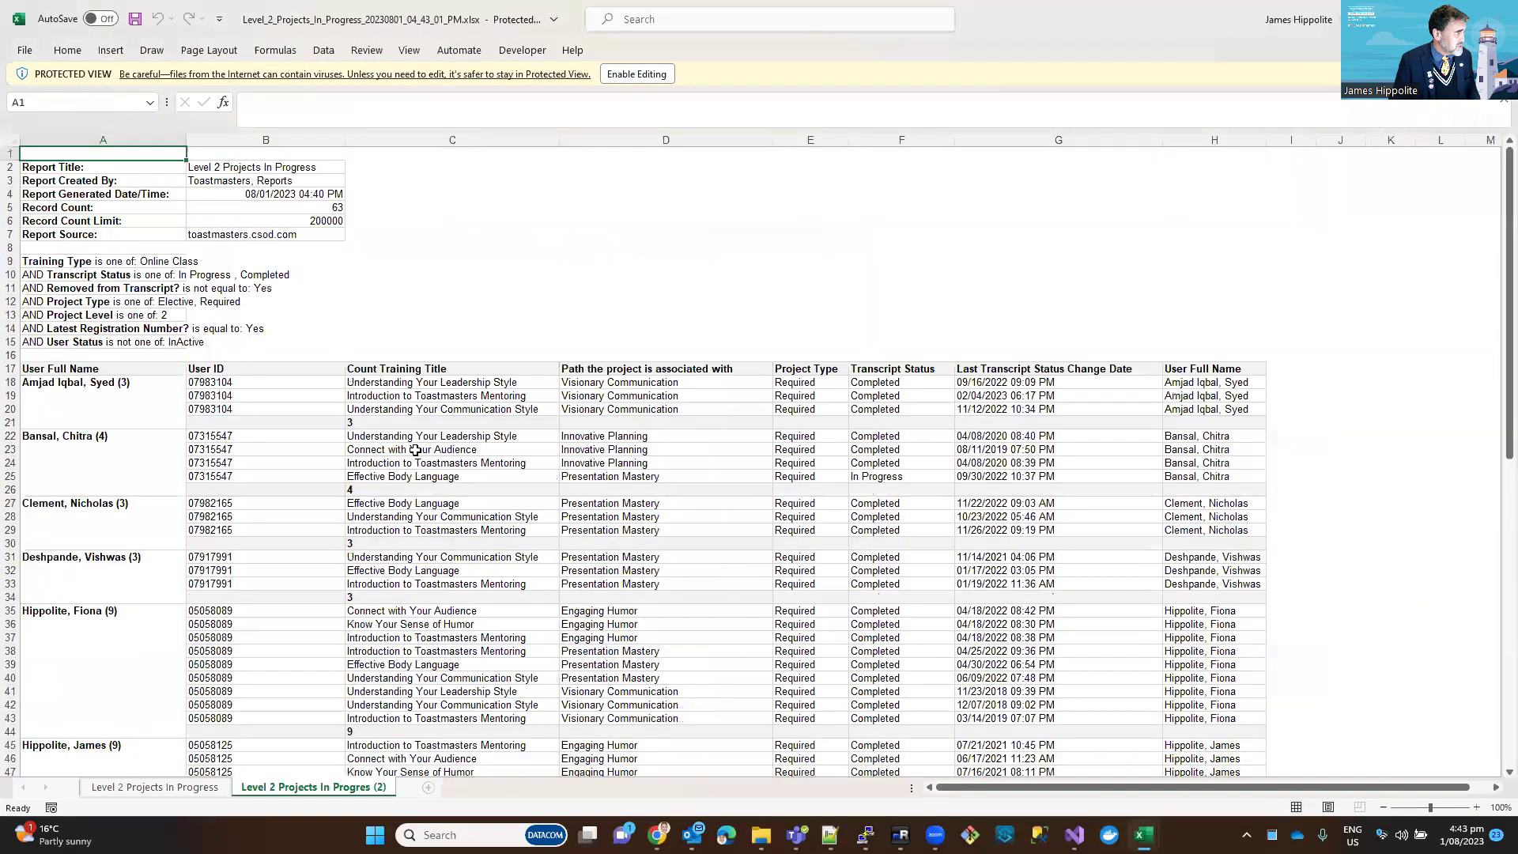
Step: Copy the Level 2 member rows A18:H93 without headings, then return to the progress workbook
{"action": "left_click", "coordinate": [127, 789]}
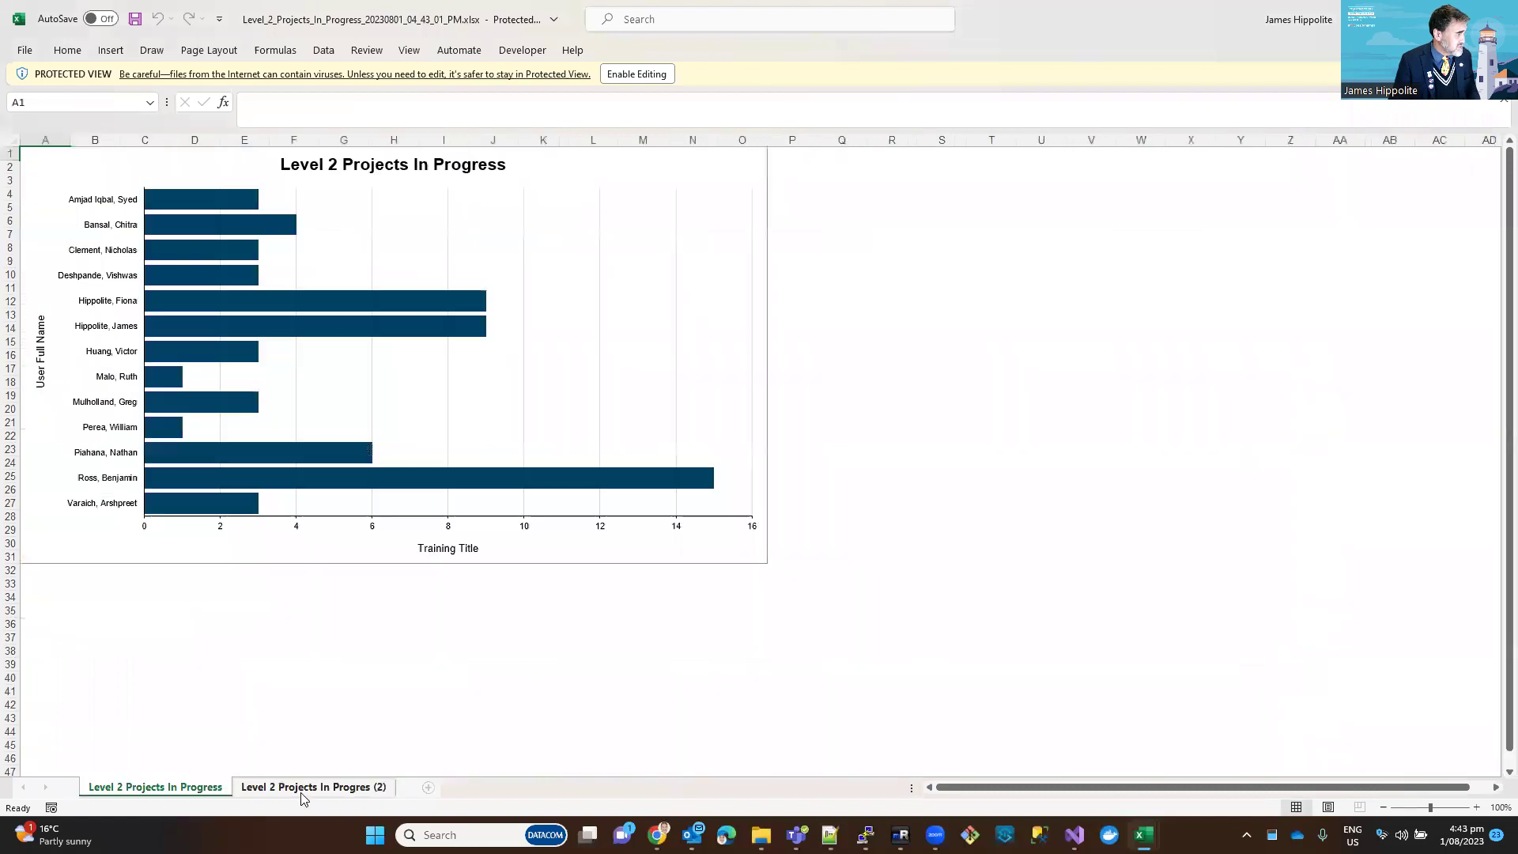
{"action": "left_click", "coordinate": [301, 792]}
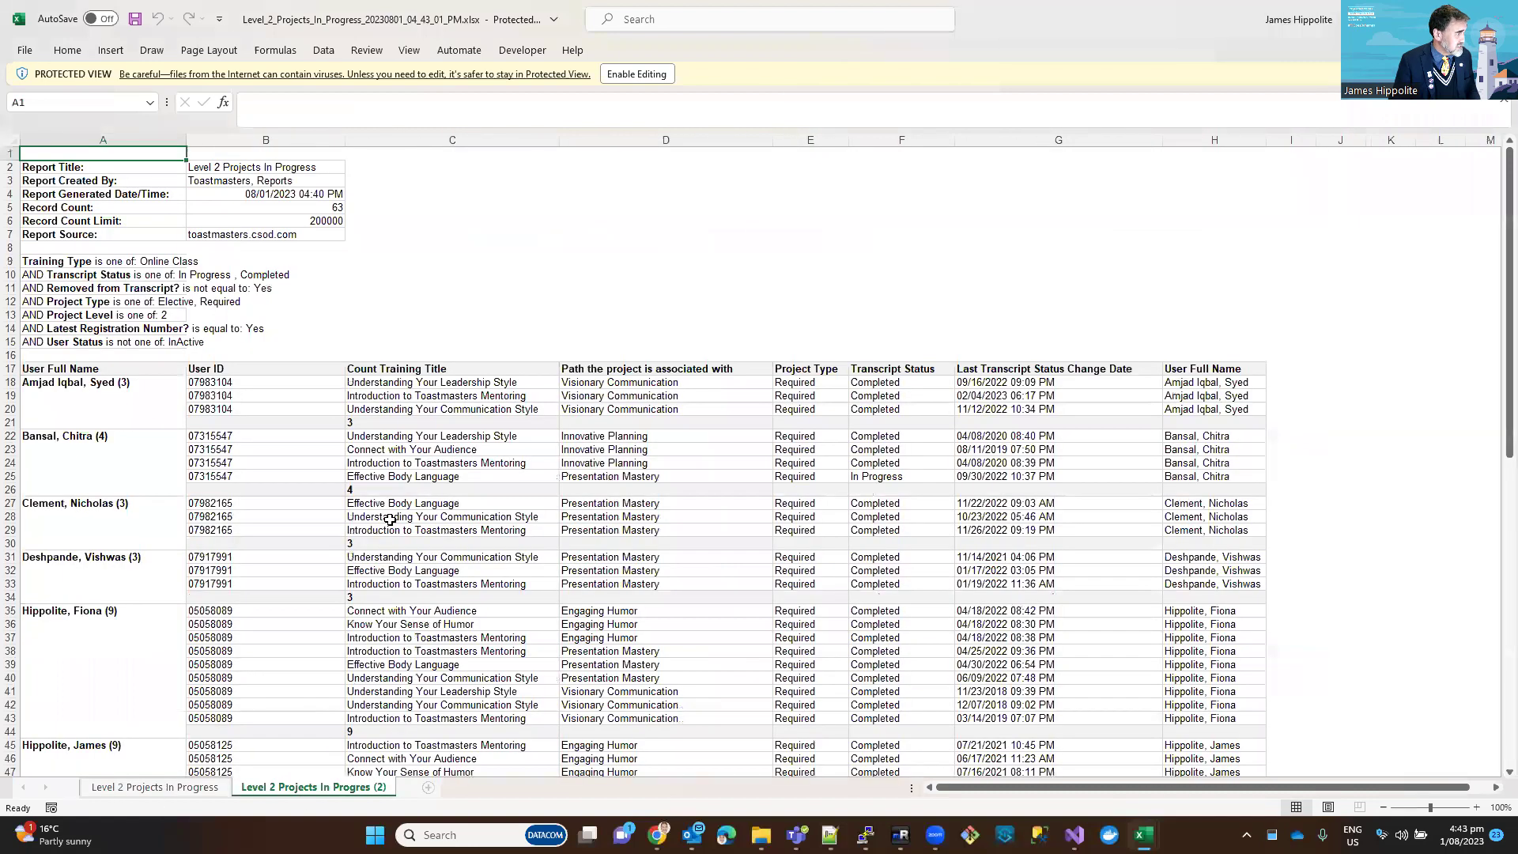
{"action": "left_click", "coordinate": [39, 385]}
{"action": "key", "text": "shift+Right"}
{"action": "key", "text": "shift+Right"}
{"action": "key", "text": "shift+Right"}
{"action": "key", "text": "shift+Right"}
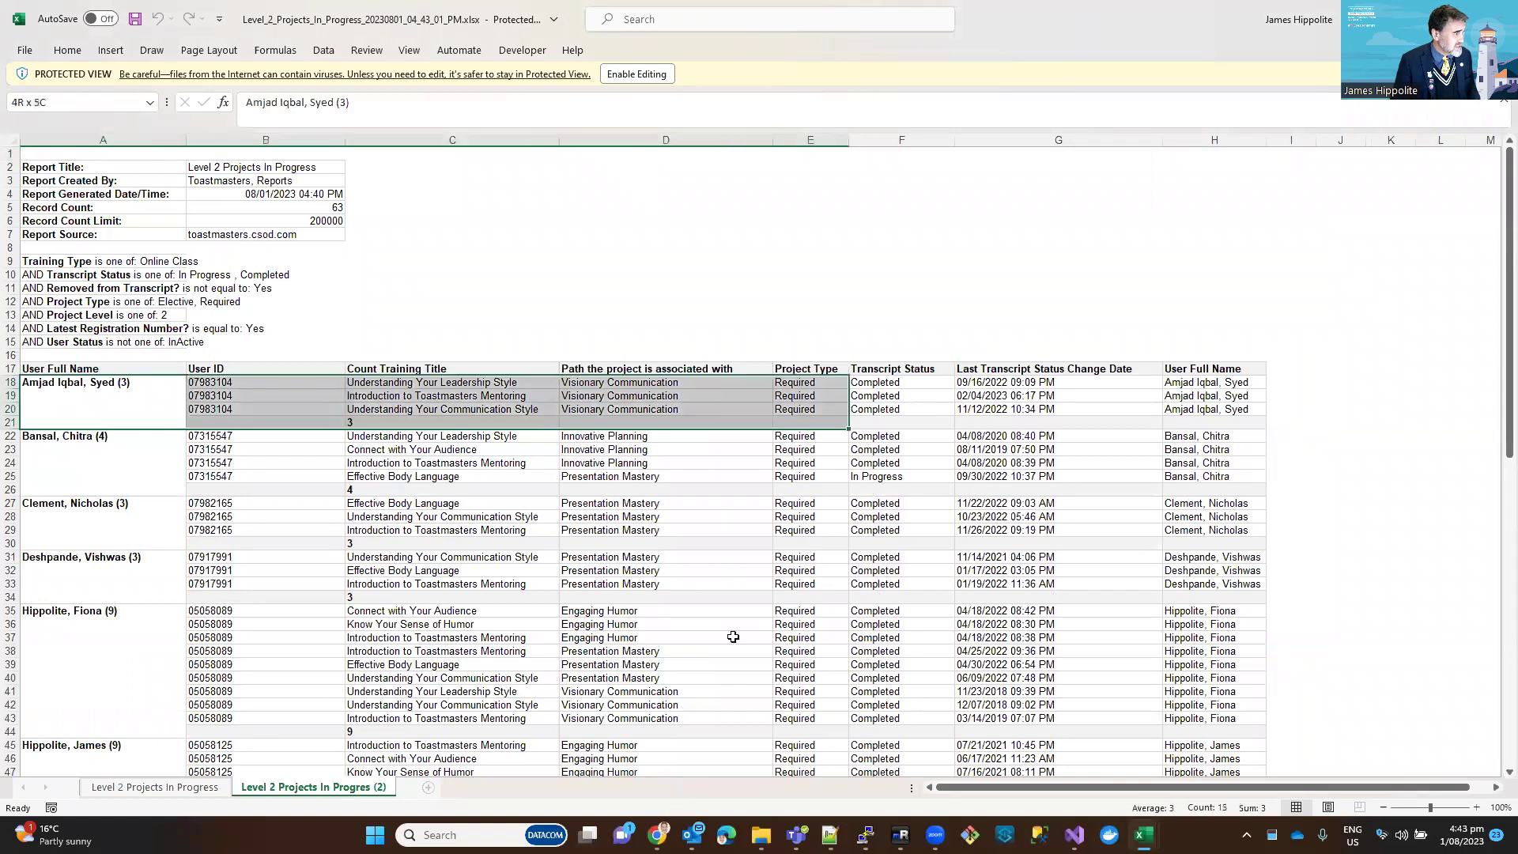
{"action": "key", "text": "shift+Right"}
{"action": "key", "text": "shift+Right"}
{"action": "key", "text": "shift+Right"}
{"action": "key", "text": "shift+Down"}
{"action": "key", "text": "shift+Down"}
{"action": "key", "text": "shift+Down"}
{"action": "key", "text": "shift+Down"}
{"action": "key", "text": "shift+Down"}
{"action": "key", "text": "shift+Down"}
{"action": "key", "text": "shift+Down"}
{"action": "key", "text": "shift+Down"}
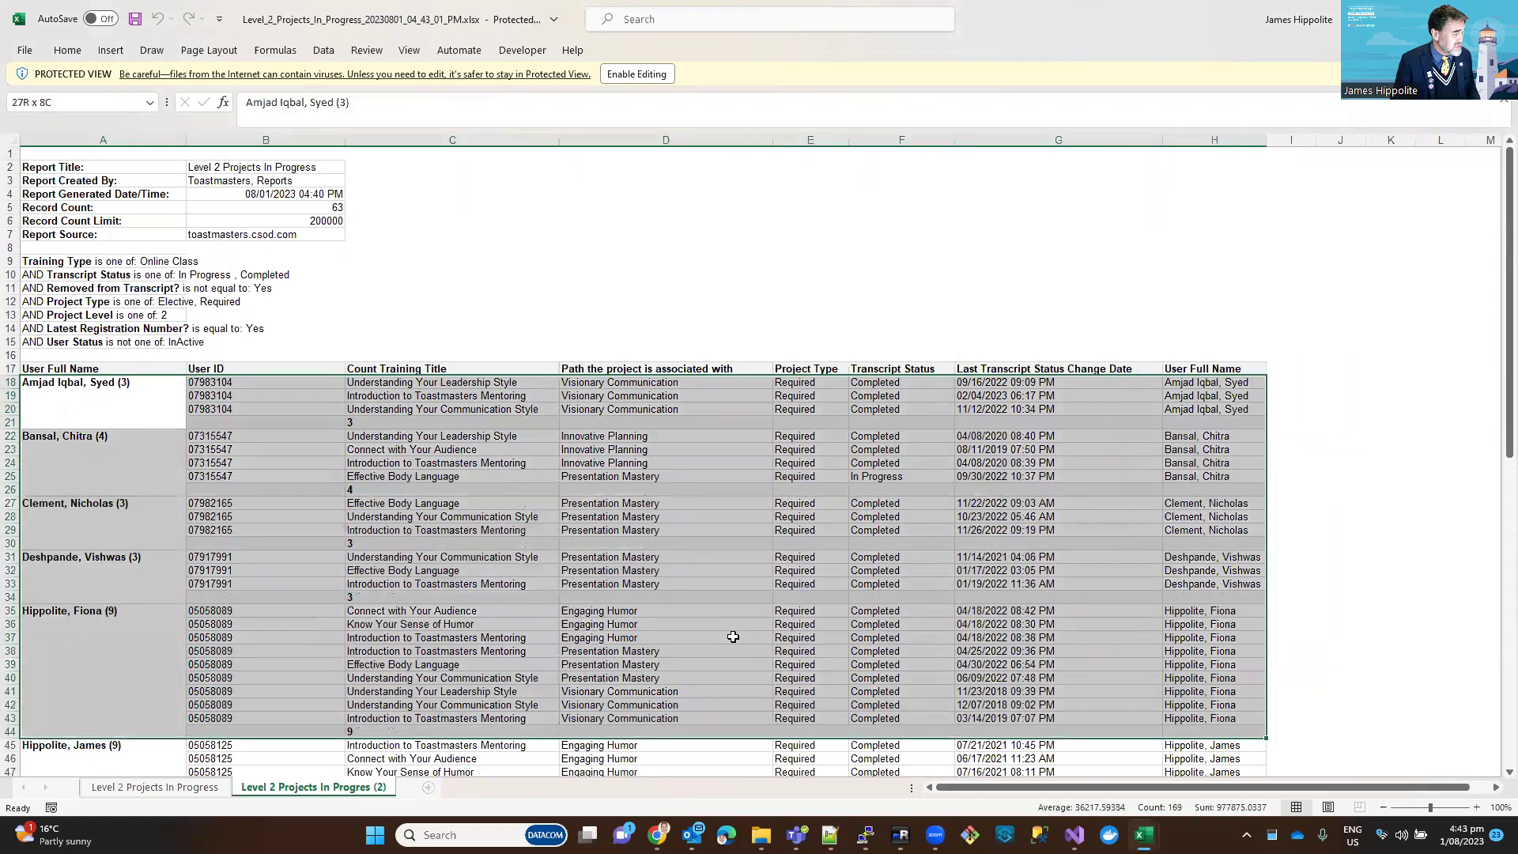
{"action": "key", "text": "shift+Down"}
{"action": "key", "text": "shift+Down"}
{"action": "key", "text": "shift+Down"}
{"action": "key", "text": "shift+Down"}
{"action": "key", "text": "shift+Down"}
{"action": "key", "text": "shift+Down"}
{"action": "key", "text": "shift+Down"}
{"action": "key", "text": "shift+Down"}
{"action": "key", "text": "shift+Down"}
{"action": "key", "text": "shift+Down"}
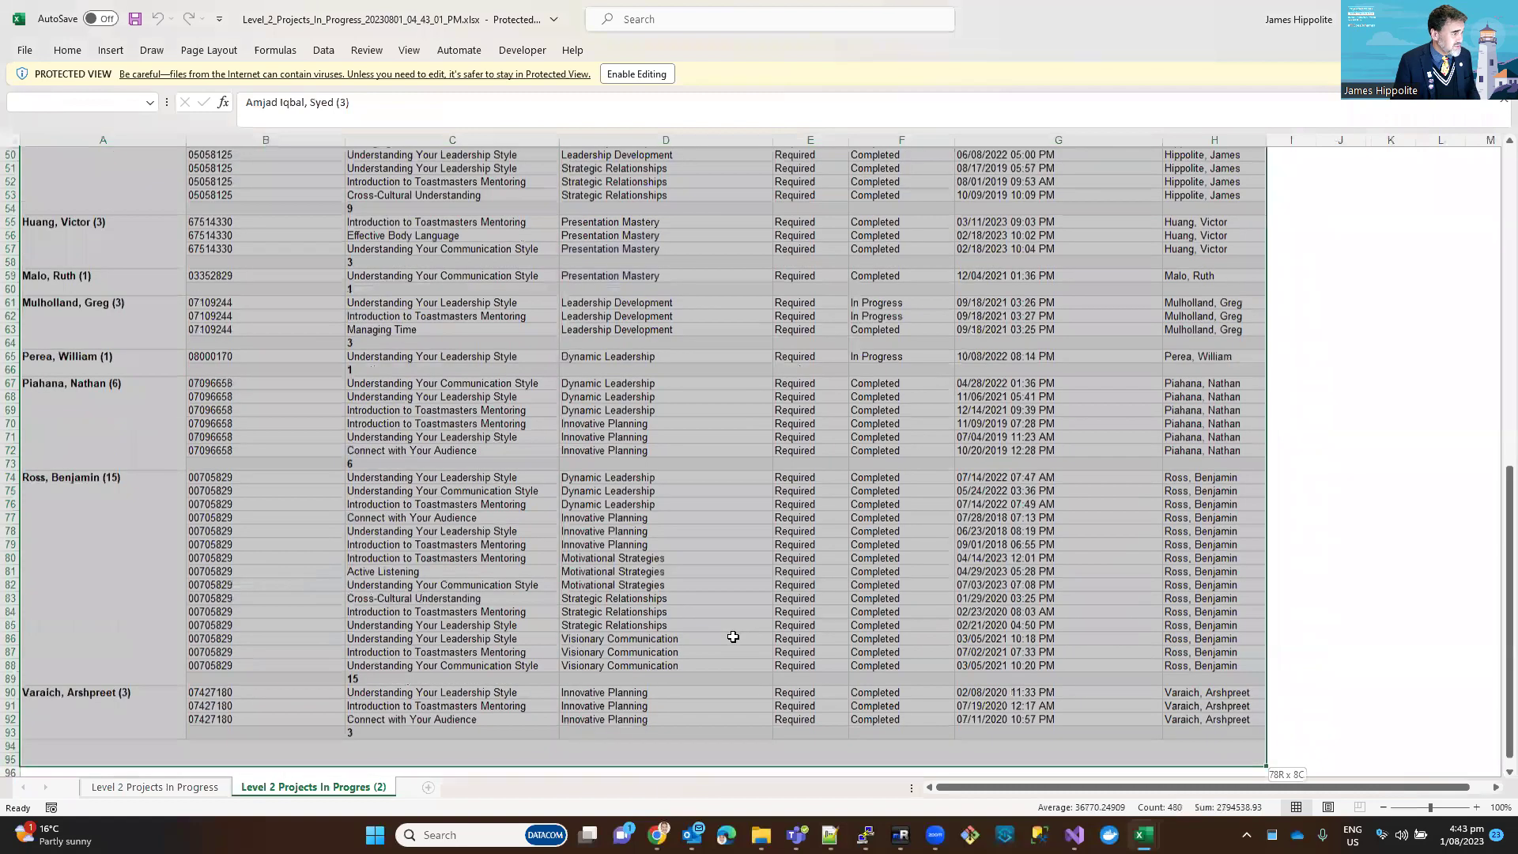
{"action": "key", "text": "shift+Up"}
{"action": "key", "text": "shift+Up"}
{"action": "key", "text": "ctrl+c"}
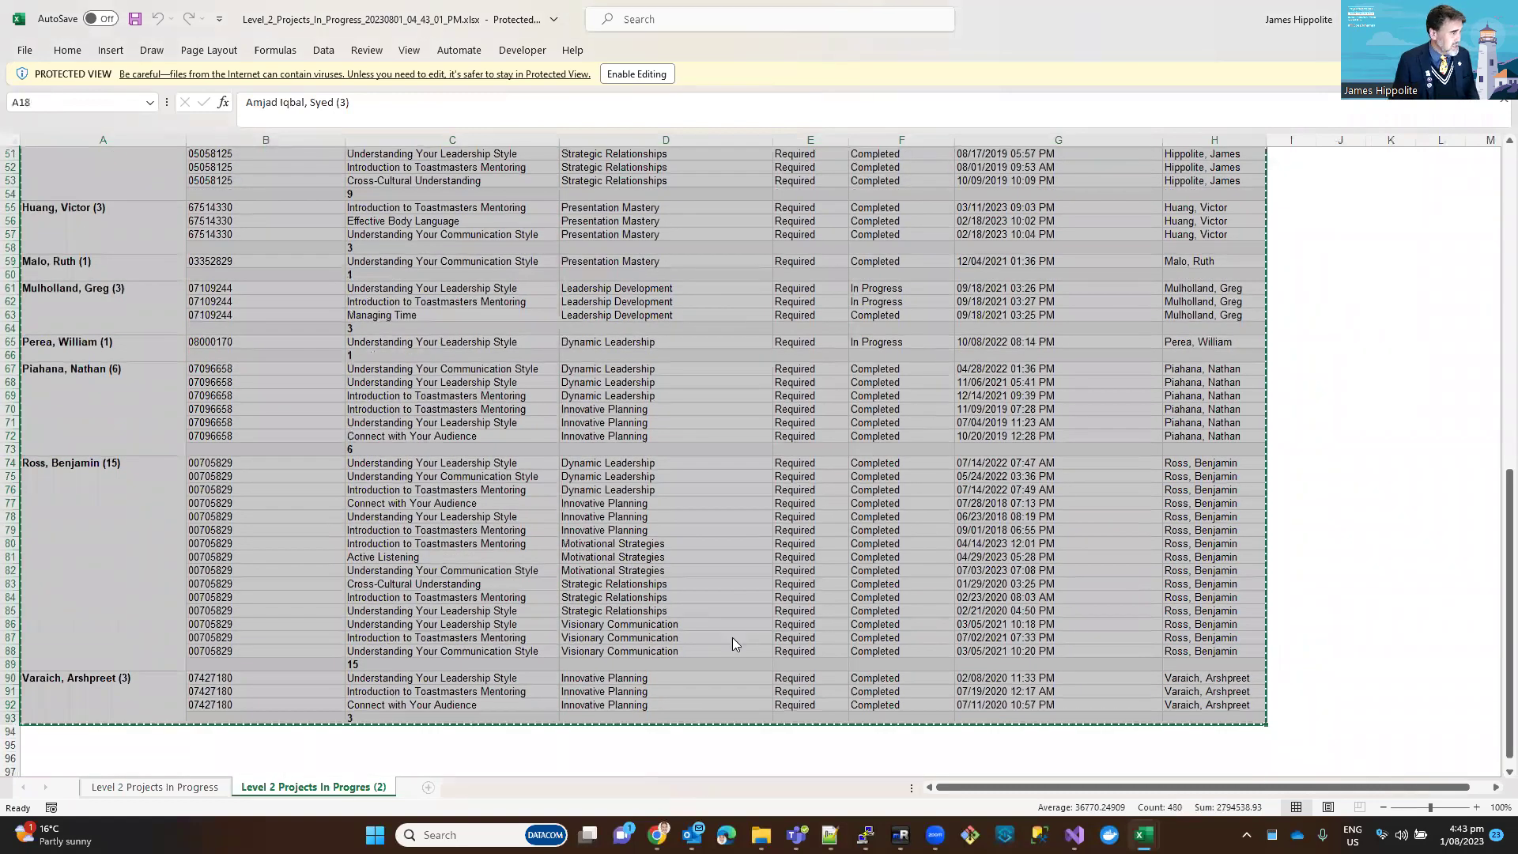
{"action": "key", "text": "alt+Tab"}
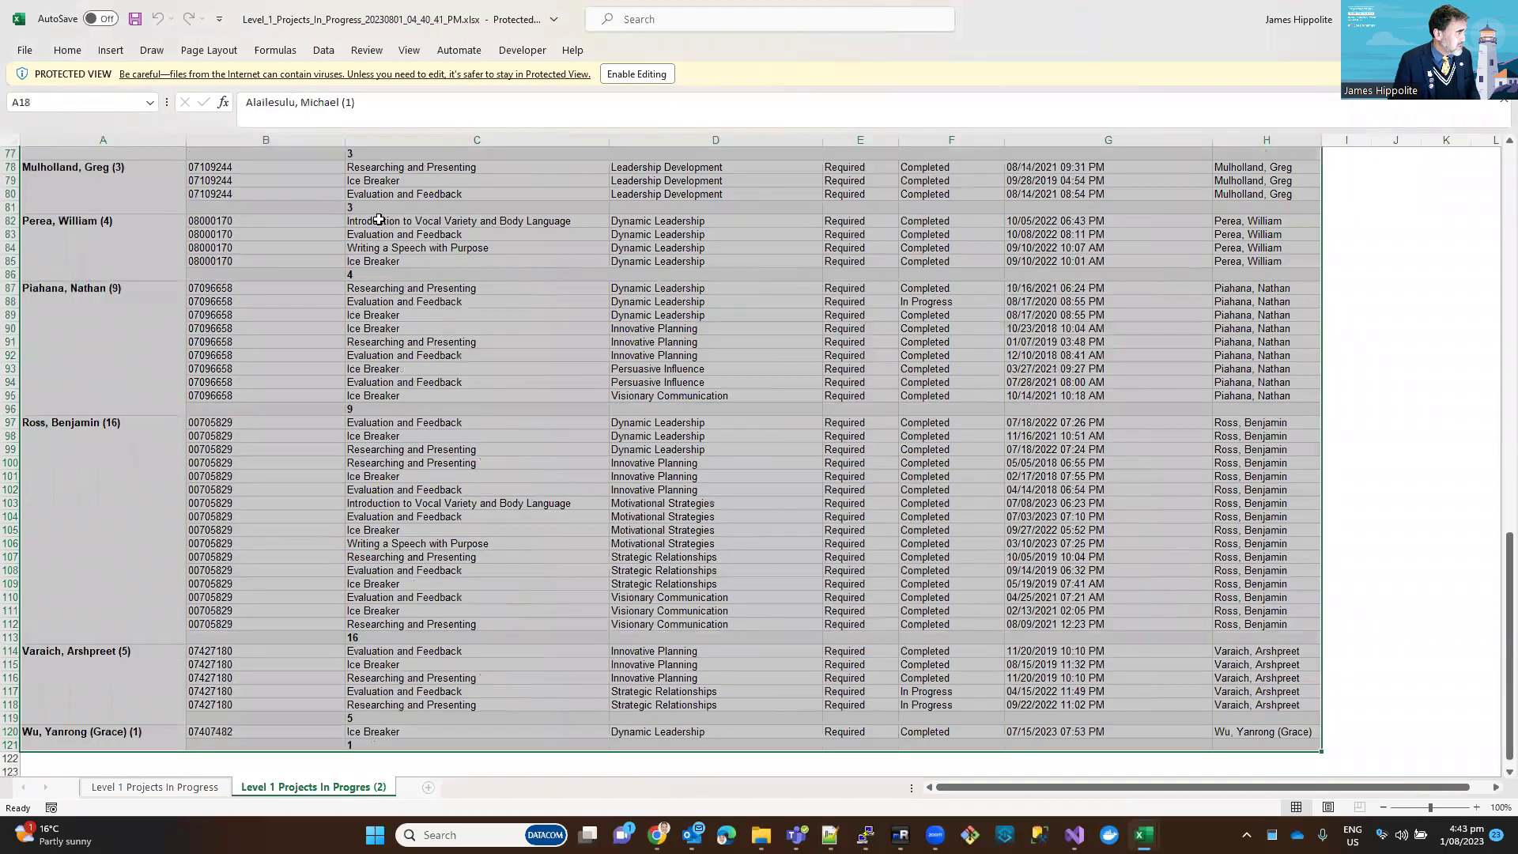
{"action": "key", "text": "alt+Tab"}
{"action": "key", "text": "Tab"}
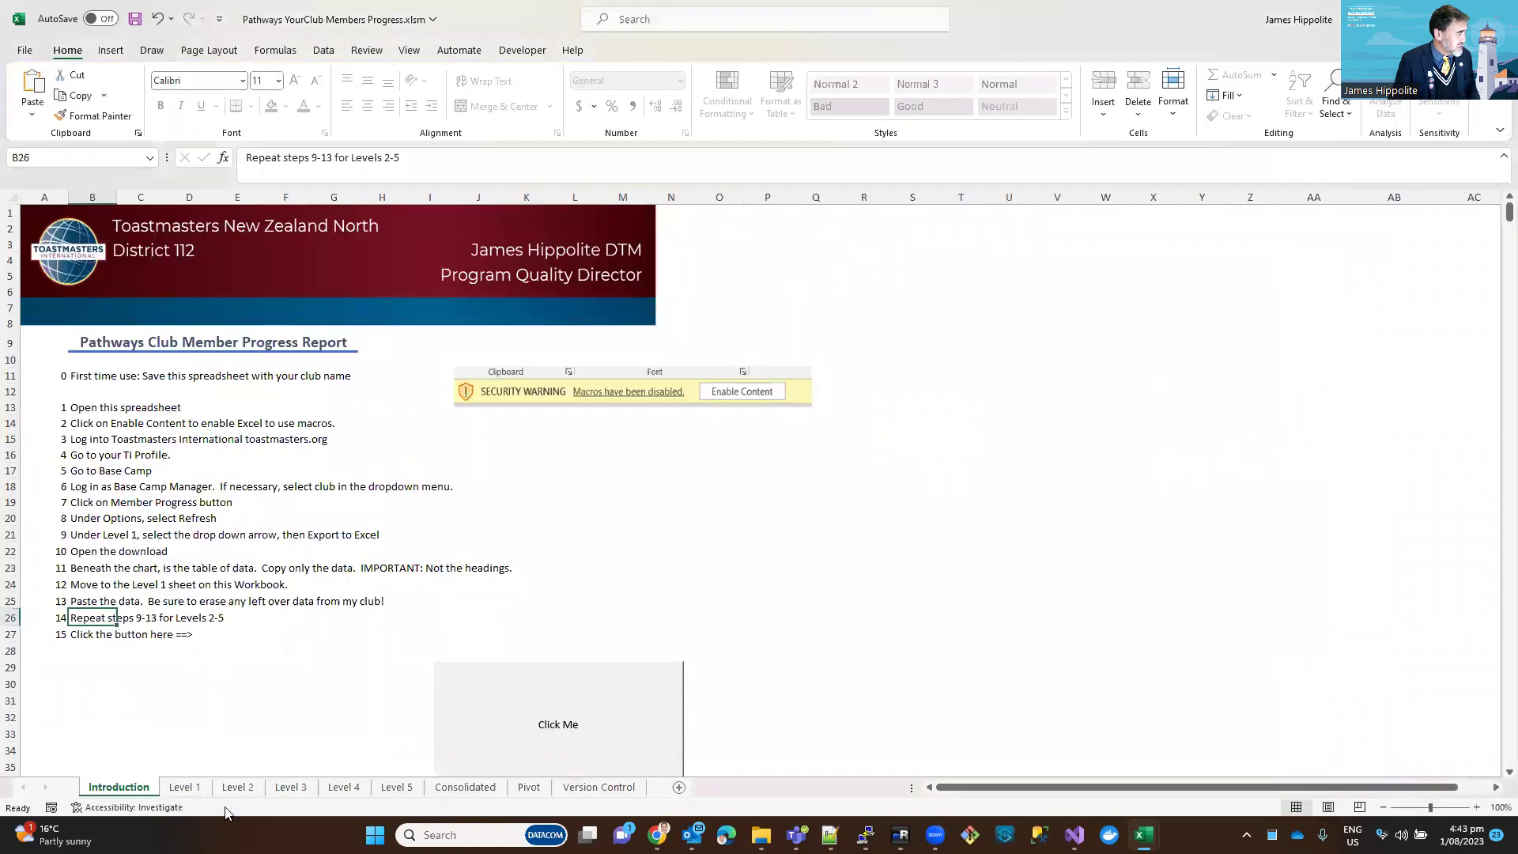
Step: Paste the copied Level 2 report rows into the Level 2 sheet from A2, ending at row 77
{"action": "left_click", "coordinate": [237, 788]}
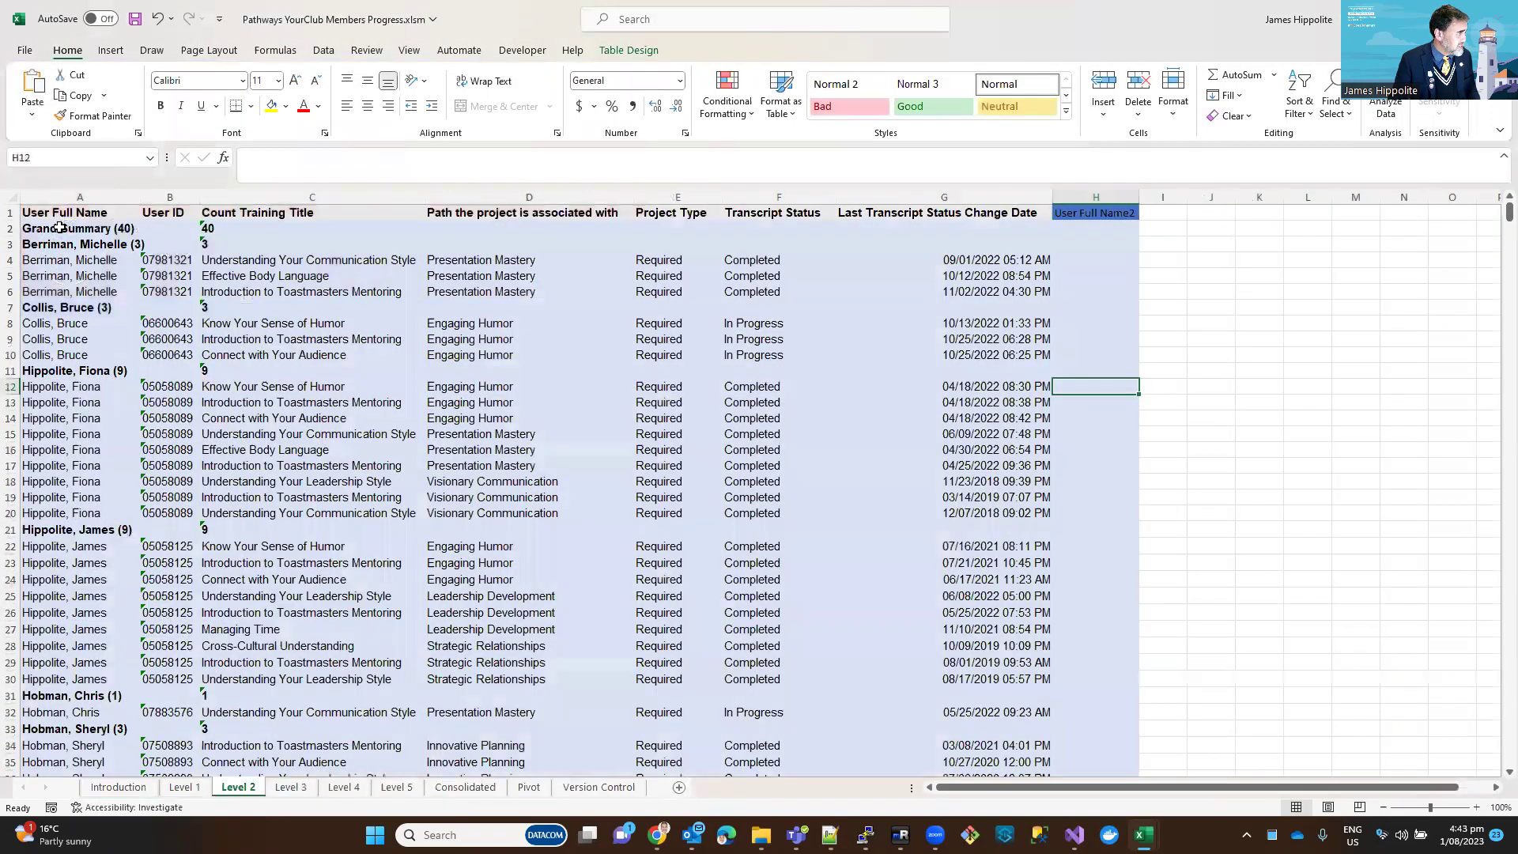
{"action": "left_click", "coordinate": [61, 228]}
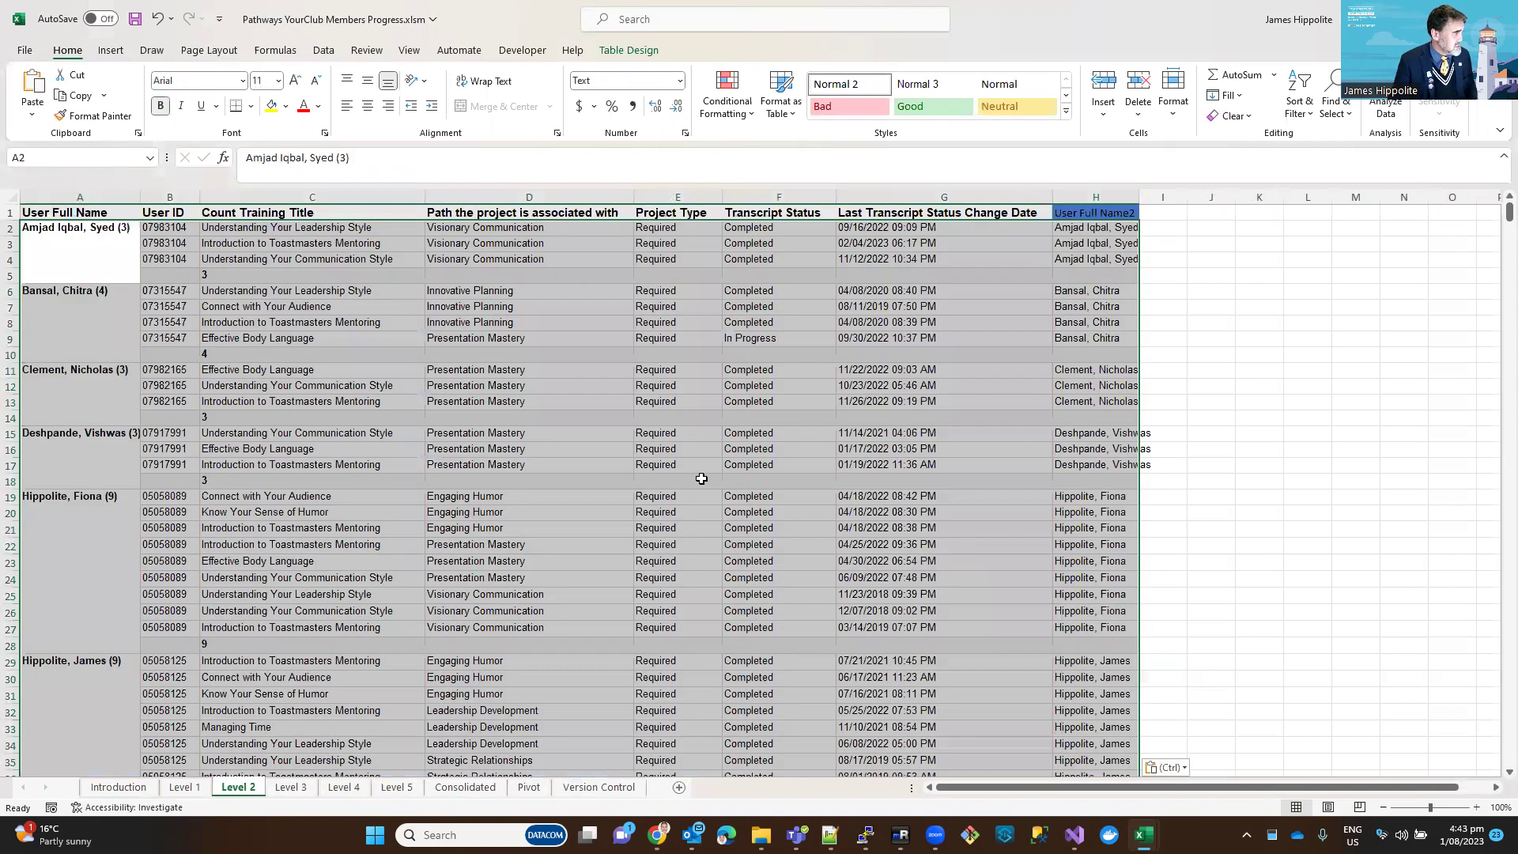
{"action": "scroll", "coordinate": [552, 439], "scroll_direction": "down", "scroll_amount": 14}
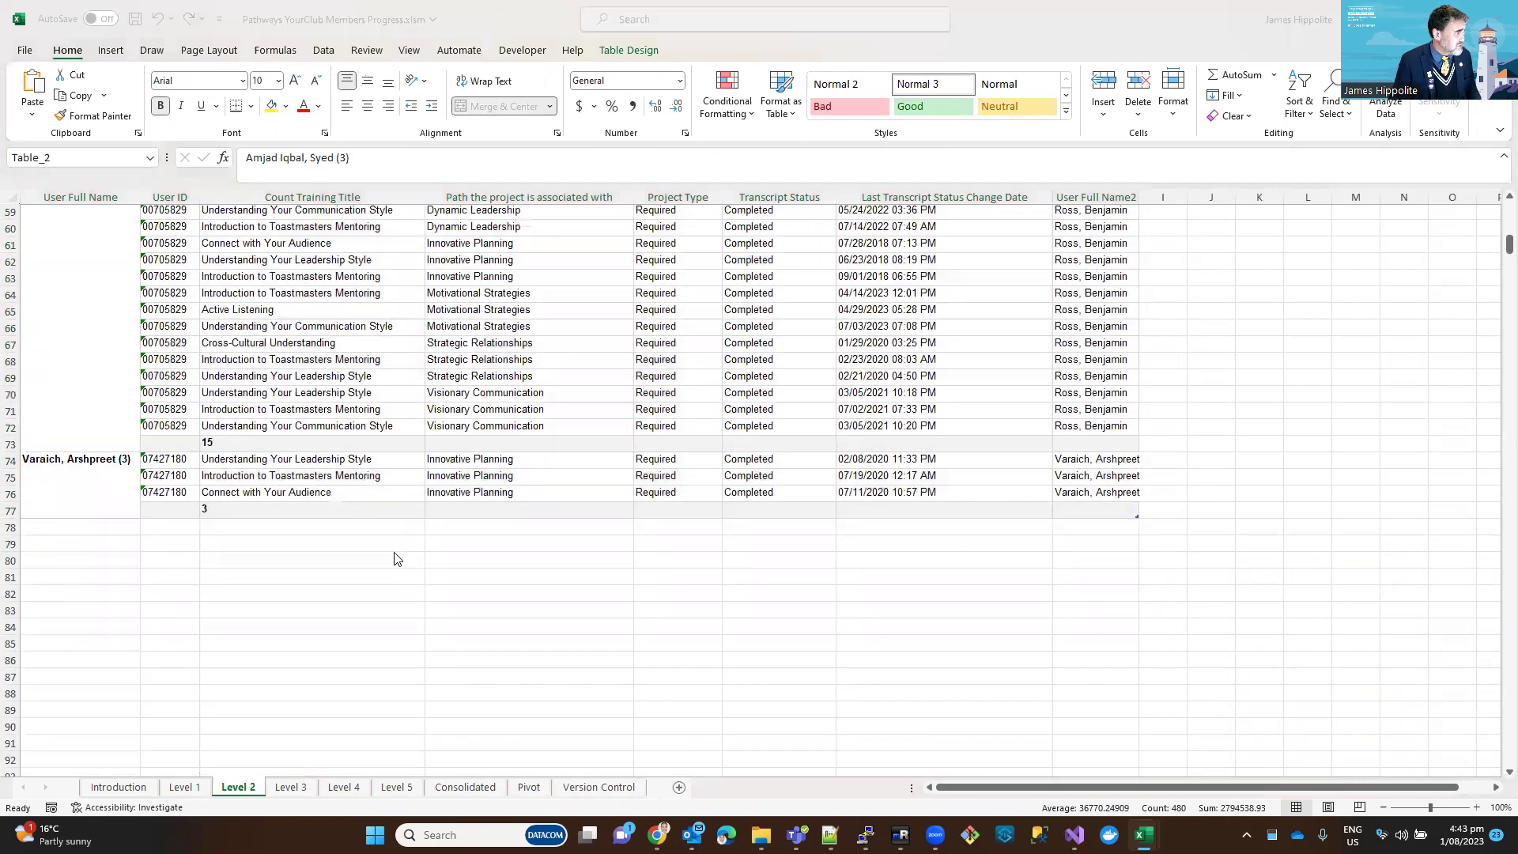
{"action": "key", "text": "alt+Tab"}
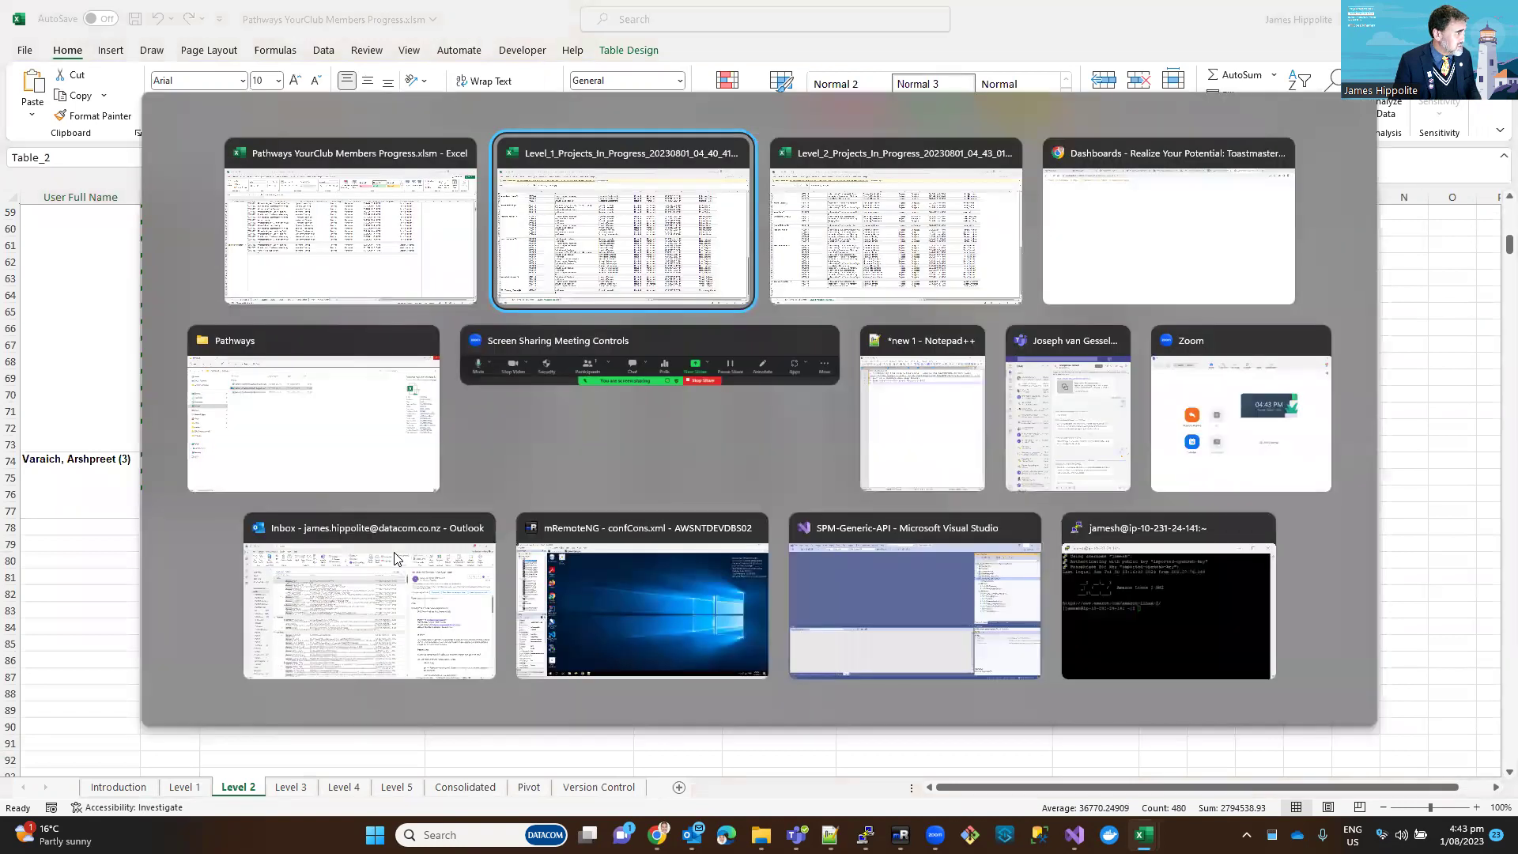
Step: Export the Level 3 Projects In Progress chart to Excel and open the 111-record download
{"action": "key", "text": "alt+Tab"}
{"action": "key", "text": "alt+Tab"}
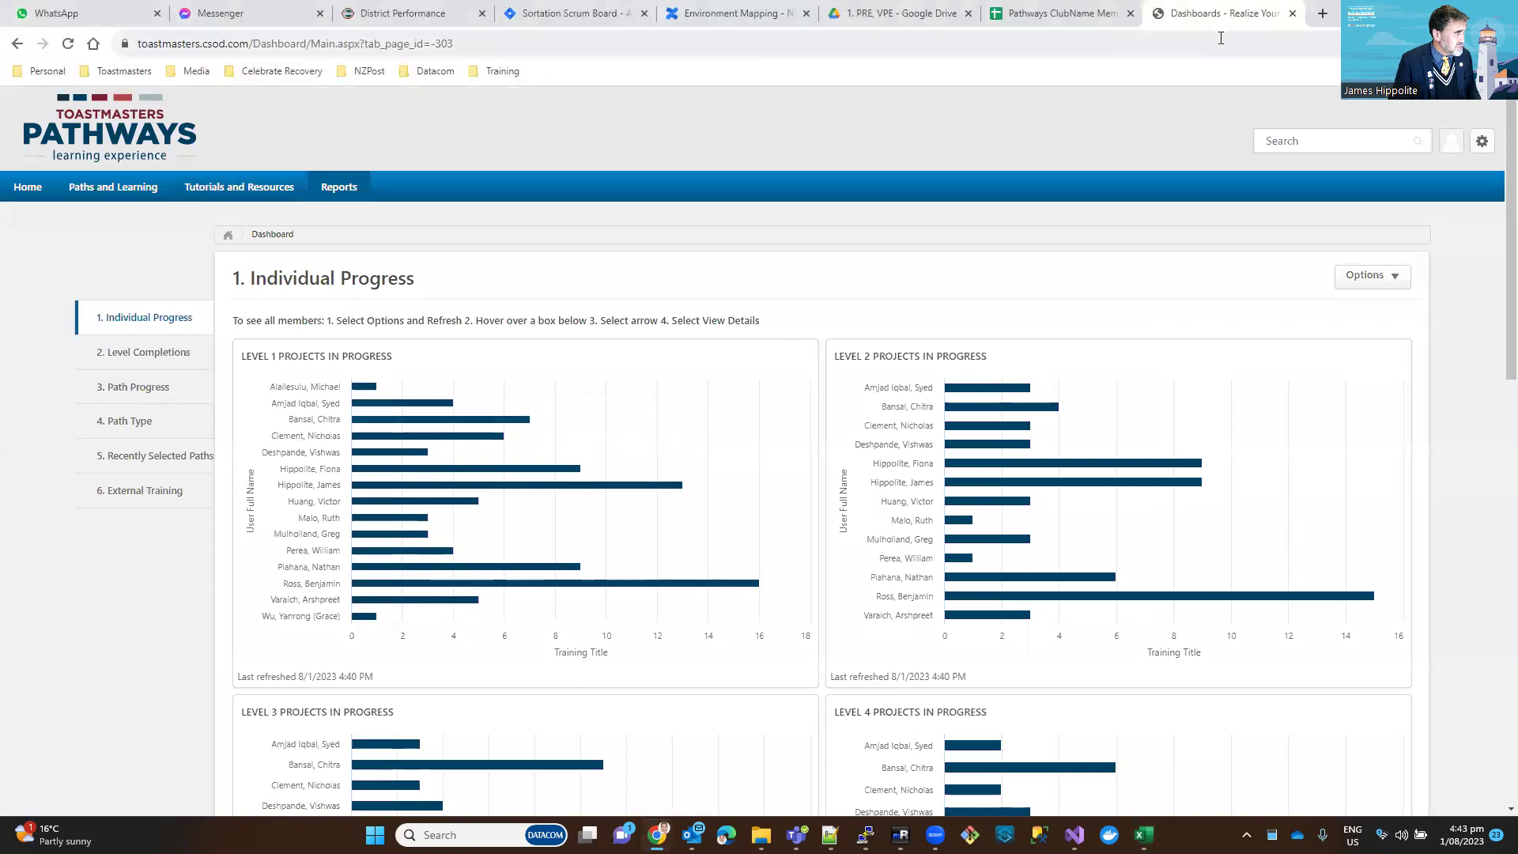
{"action": "scroll", "coordinate": [632, 549], "scroll_direction": "down", "scroll_amount": 4}
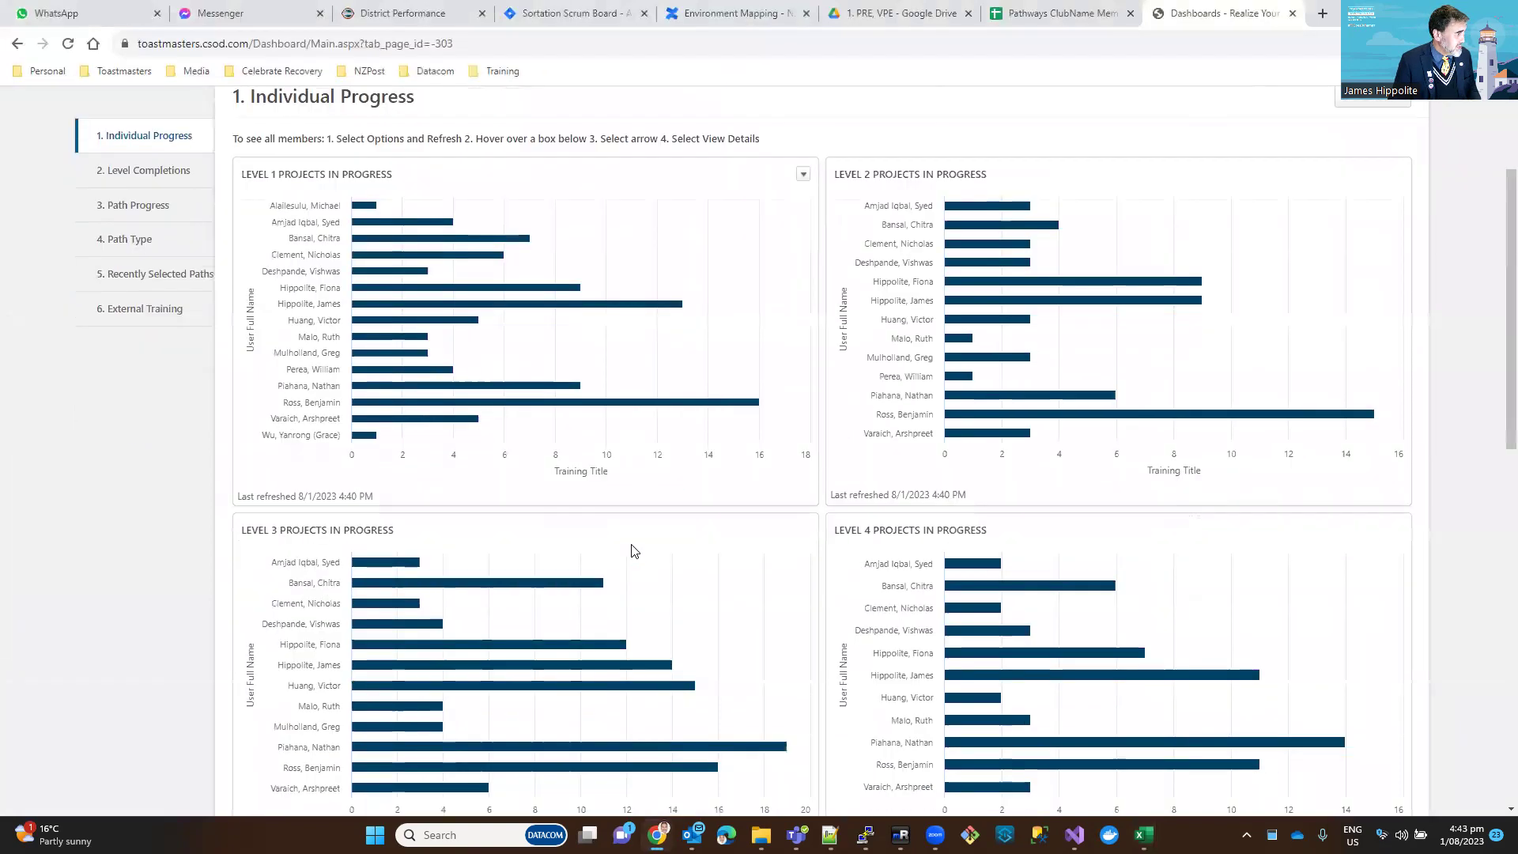
{"action": "left_click", "coordinate": [803, 395]}
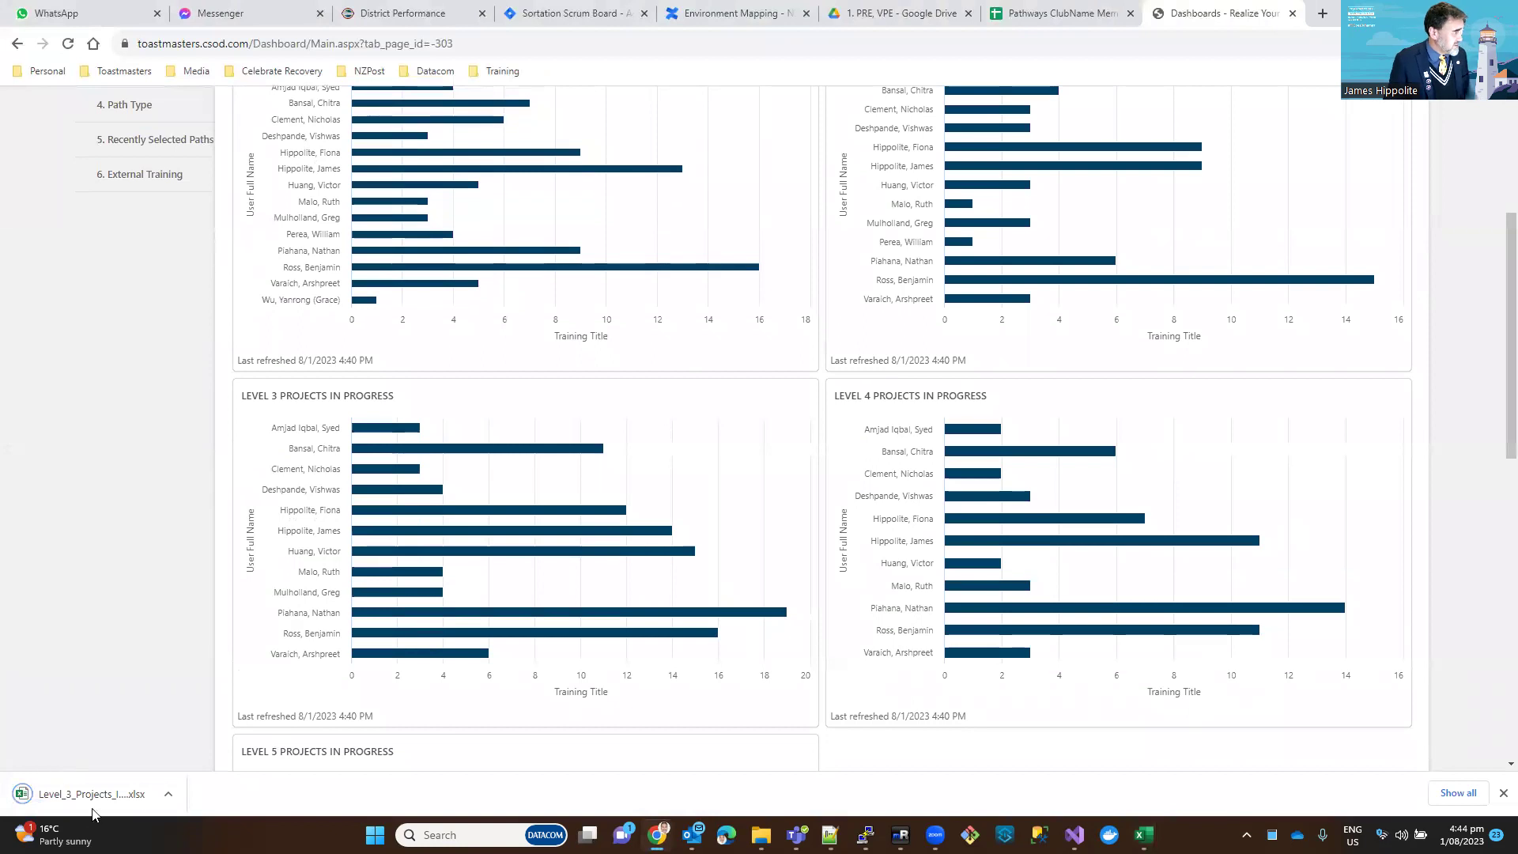
{"action": "left_click", "coordinate": [71, 803]}
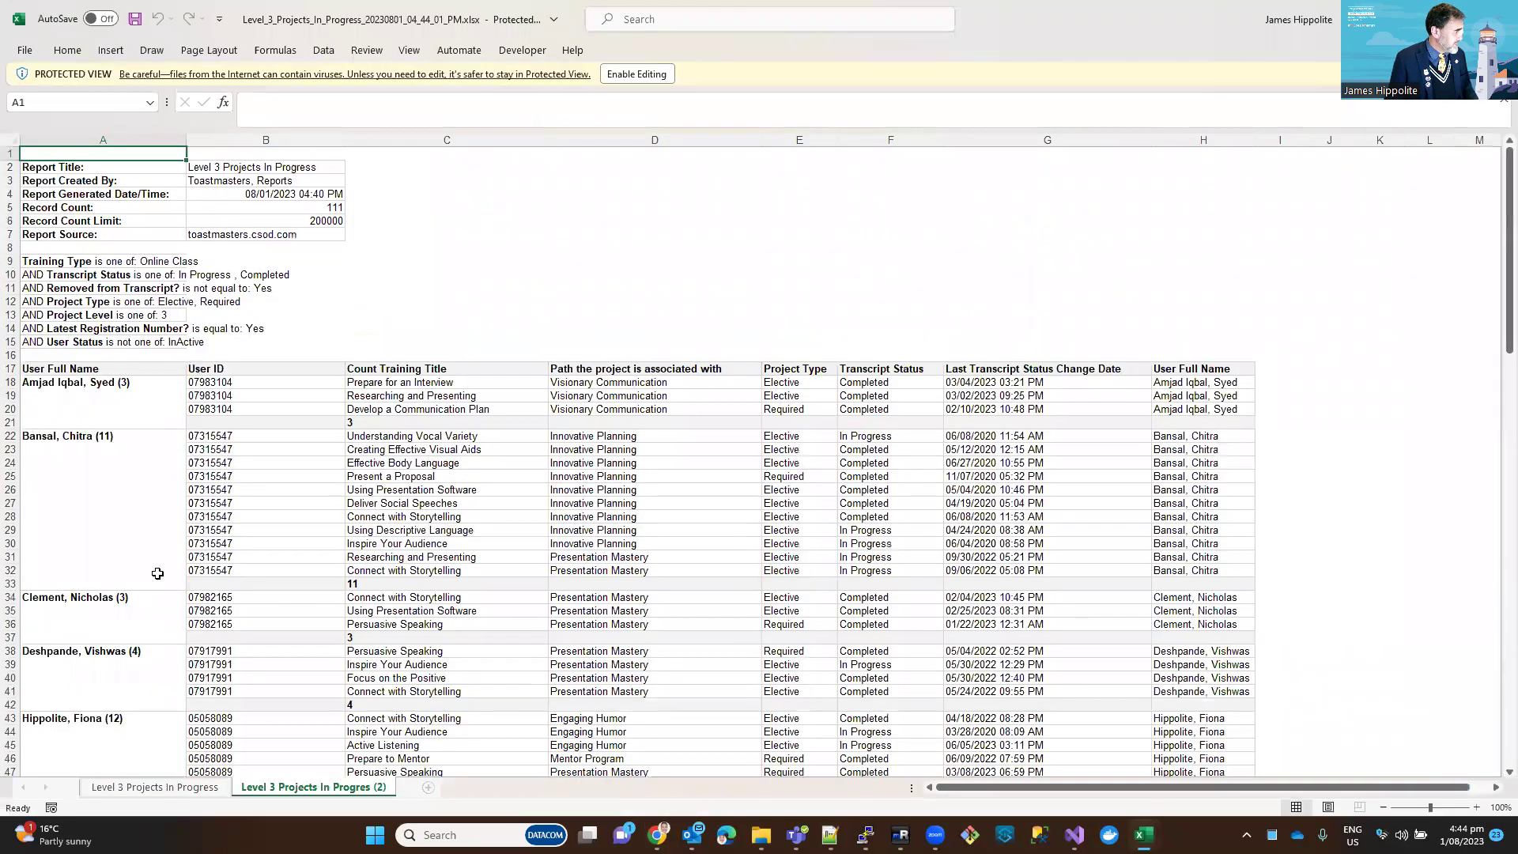
Step: Copy the Level 3 report's member rows A18:H140
{"action": "left_click", "coordinate": [37, 385]}
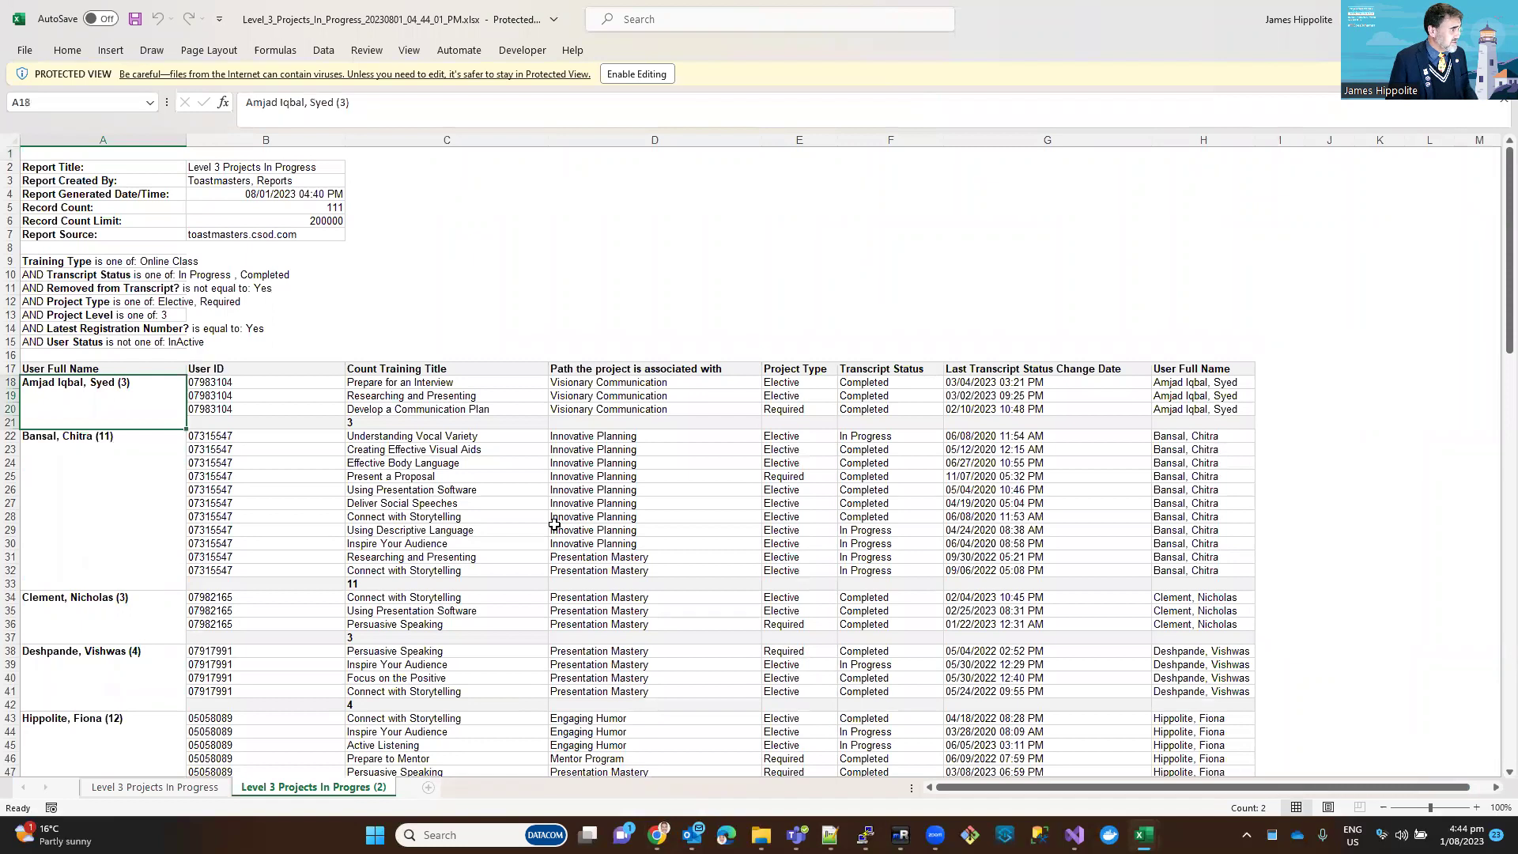
{"action": "key", "text": "shift+Right"}
{"action": "key", "text": "shift+Right"}
{"action": "key", "text": "shift+Right"}
{"action": "key", "text": "shift+Right"}
{"action": "key", "text": "shift+Right"}
{"action": "key", "text": "shift+Right"}
{"action": "key", "text": "shift+Right"}
{"action": "key", "text": "ctrl+shift+Down"}
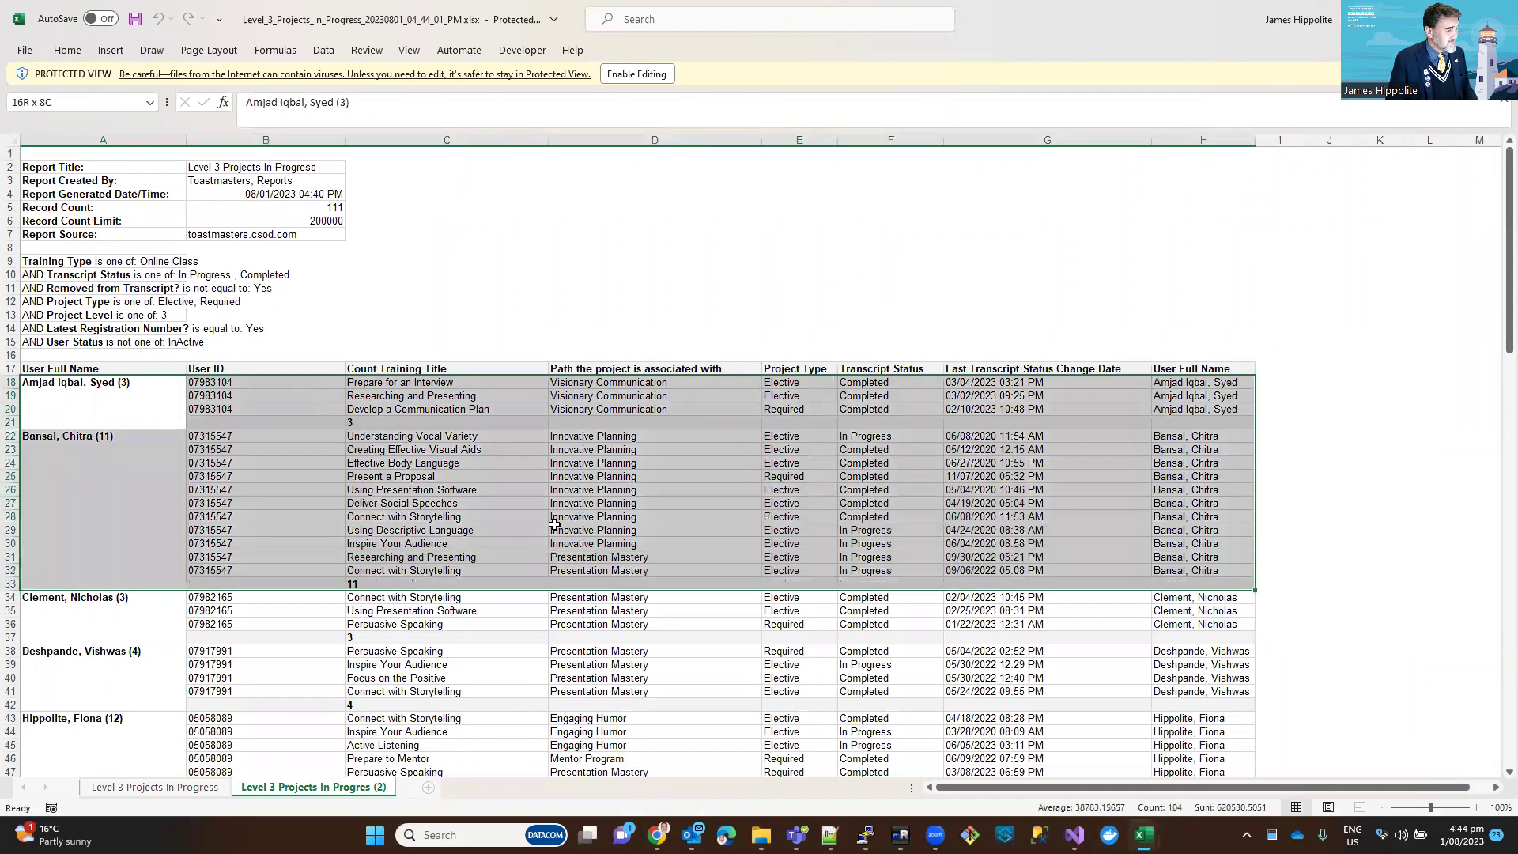
{"action": "key", "text": "shift+Down"}
{"action": "key", "text": "shift+Down"}
{"action": "key", "text": "shift+Down"}
{"action": "key", "text": "shift+Down"}
{"action": "key", "text": "shift+Down"}
{"action": "key", "text": "shift+Down"}
{"action": "key", "text": "shift+Down"}
{"action": "key", "text": "shift+Down"}
{"action": "key", "text": "shift+Down"}
{"action": "key", "text": "shift+Down"}
{"action": "key", "text": "shift+Down"}
{"action": "key", "text": "shift+Down"}
{"action": "key", "text": "shift+Down"}
{"action": "key", "text": "shift+Down"}
{"action": "key", "text": "shift+Down"}
{"action": "key", "text": "shift+Down"}
{"action": "key", "text": "shift+Down"}
{"action": "key", "text": "shift+Down"}
{"action": "key", "text": "shift+Down"}
{"action": "key", "text": "shift+Down"}
{"action": "key", "text": "ctrl+shift+Down"}
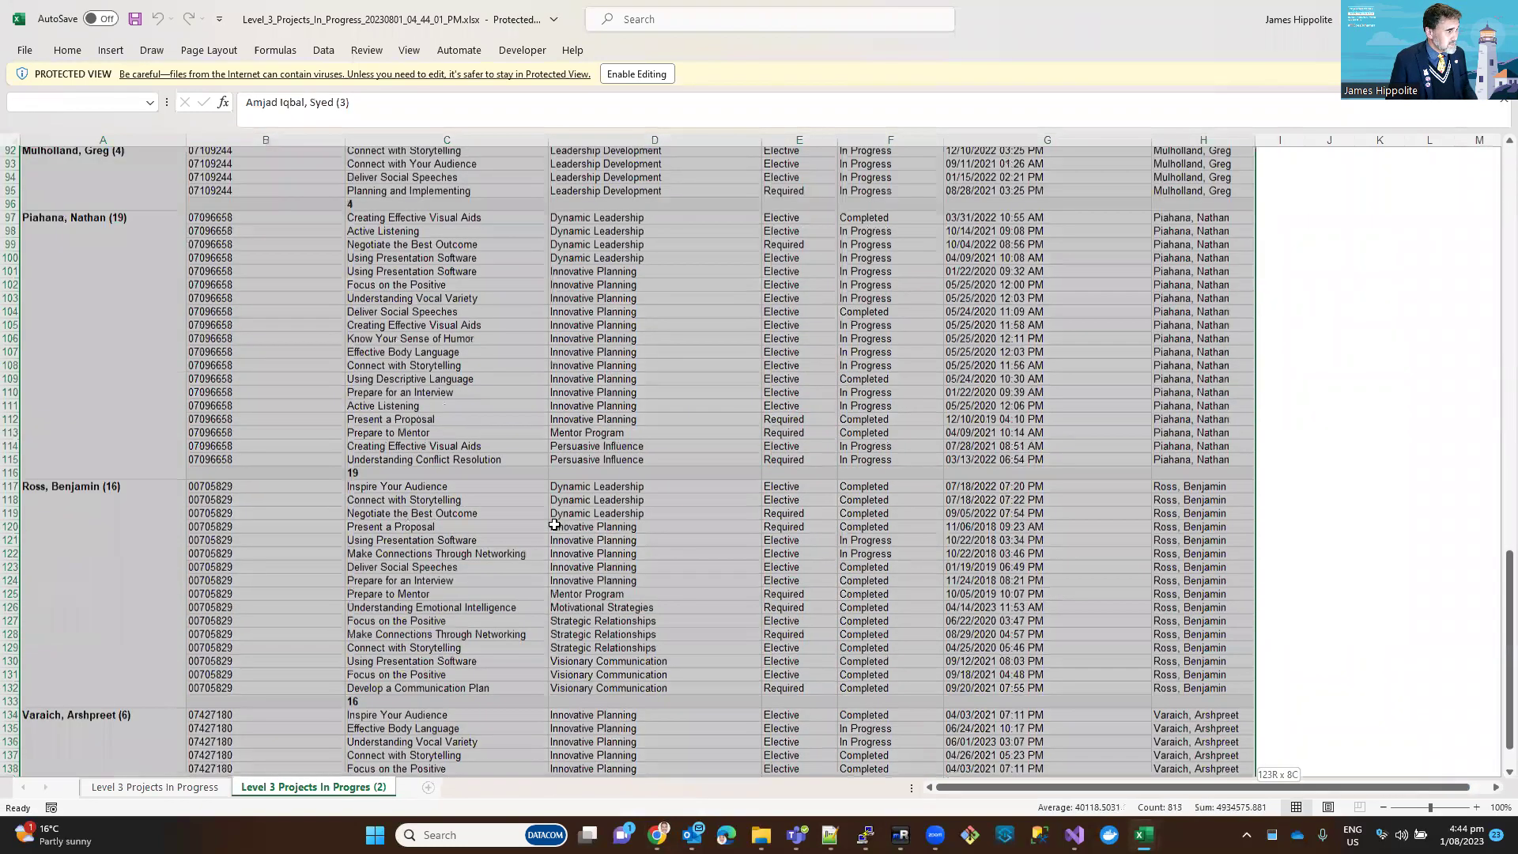
{"action": "key", "text": "ctrl+c"}
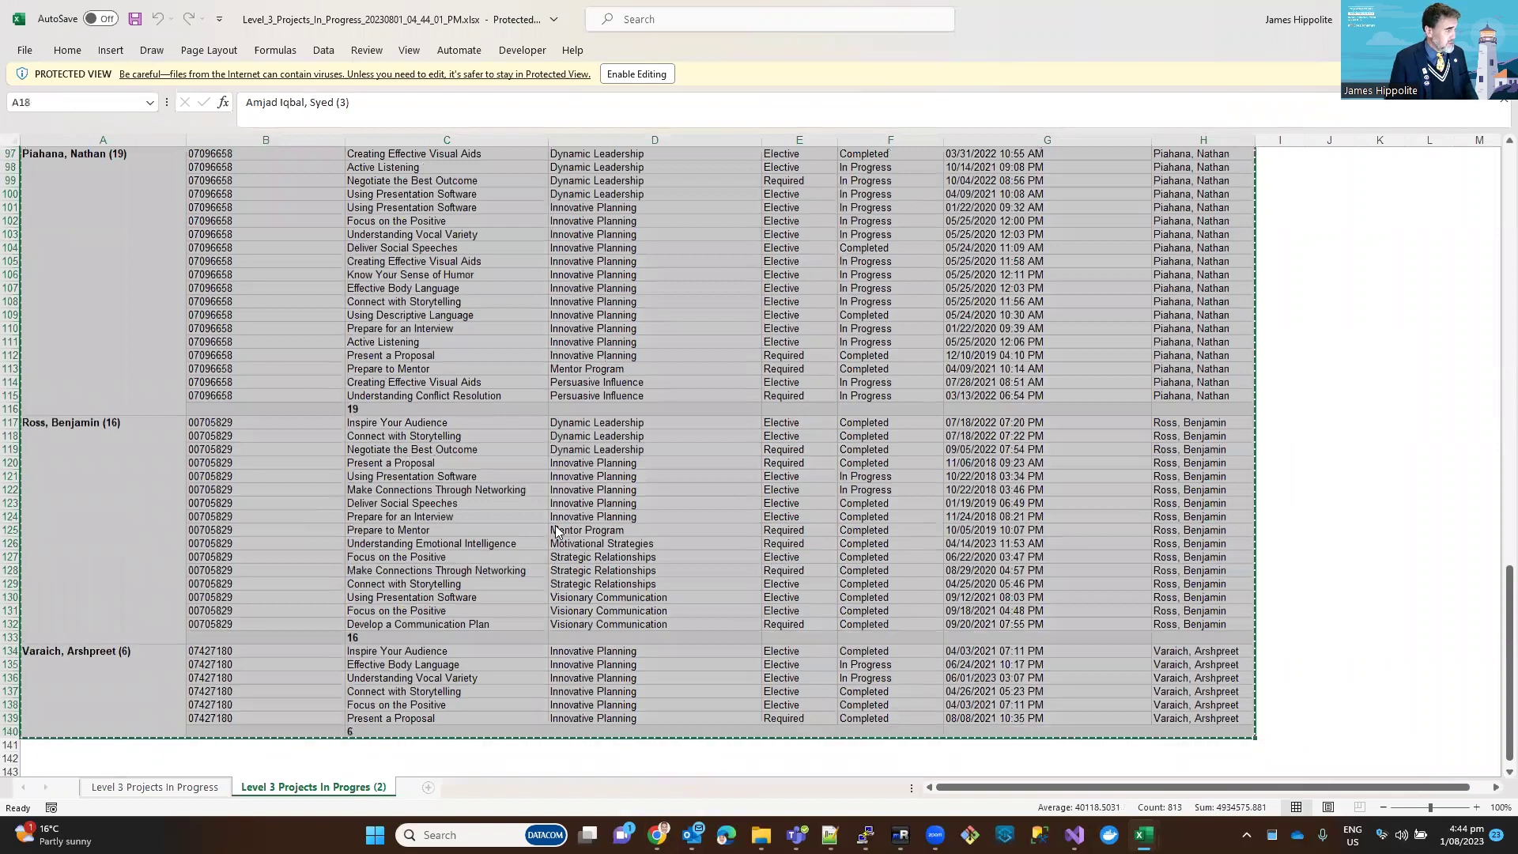
{"action": "key", "text": "alt+Tab"}
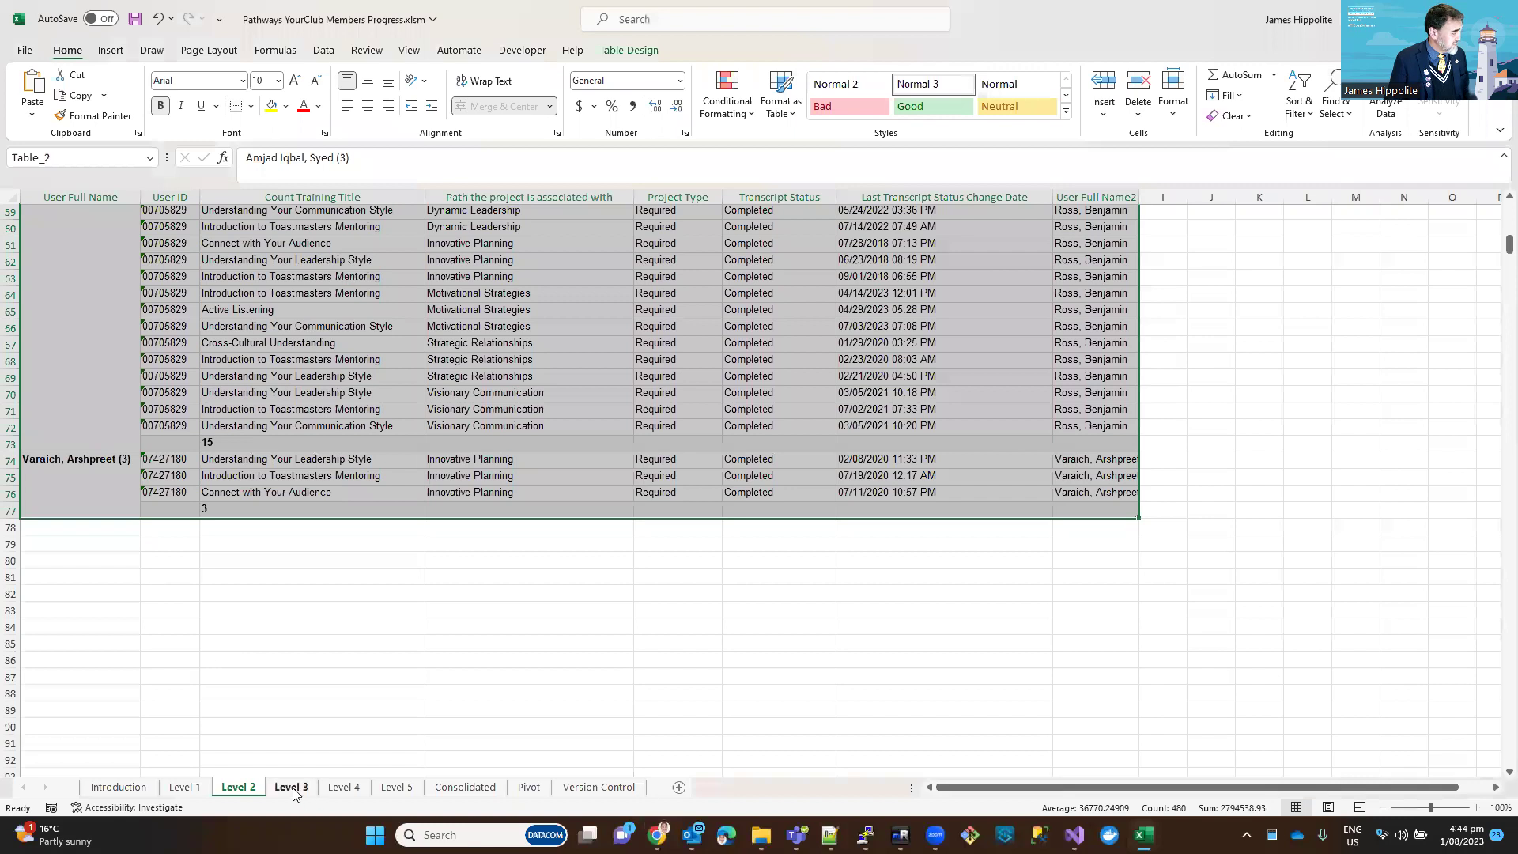
Step: Paste the Level 3 rows into the Level 3 sheet from A2, running to row 124
{"action": "left_click", "coordinate": [291, 787]}
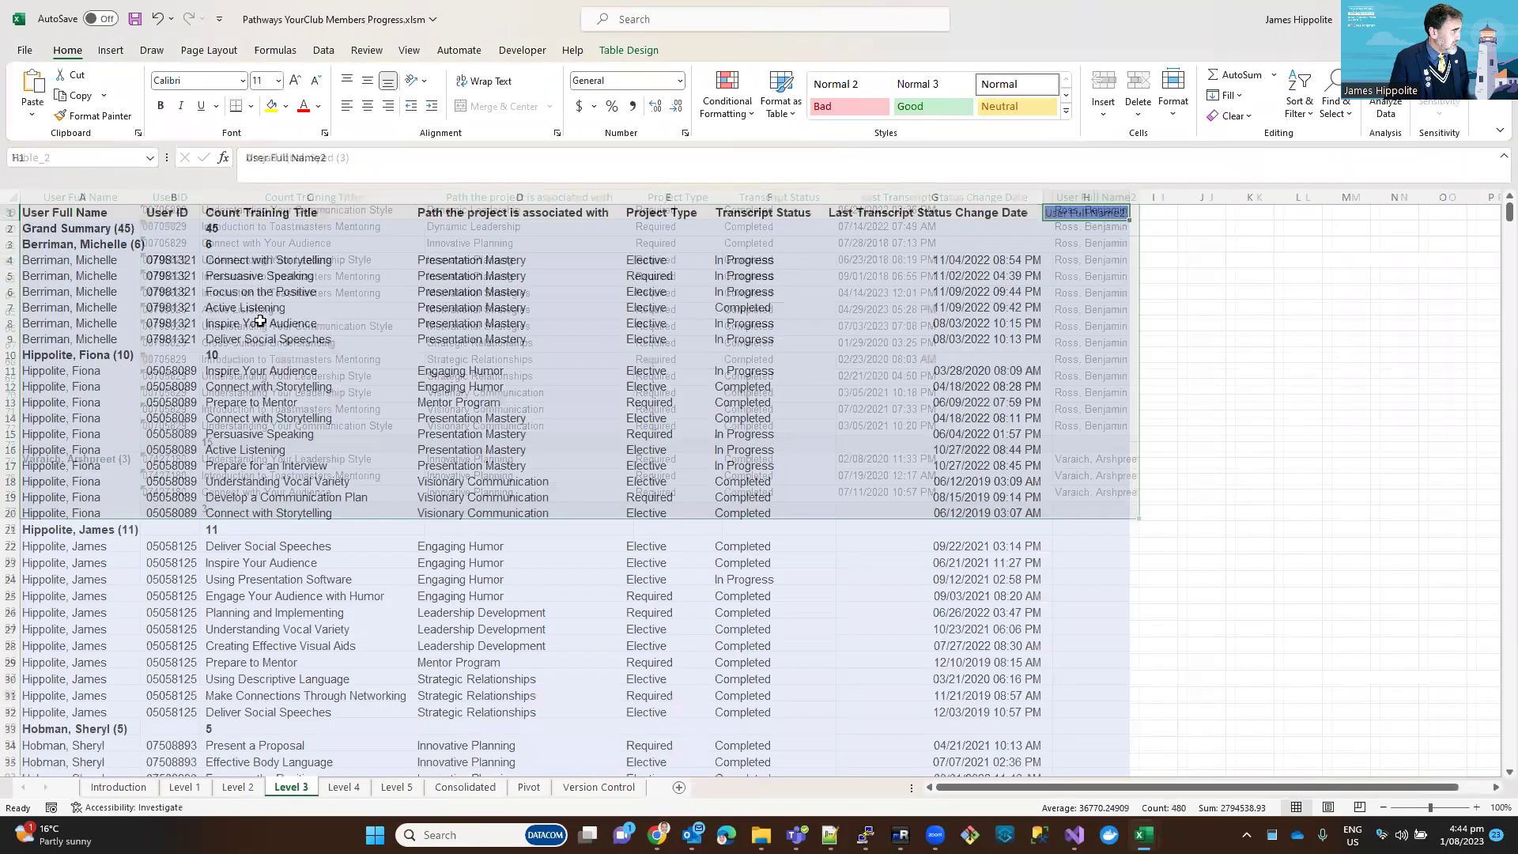
{"action": "left_click", "coordinate": [63, 231]}
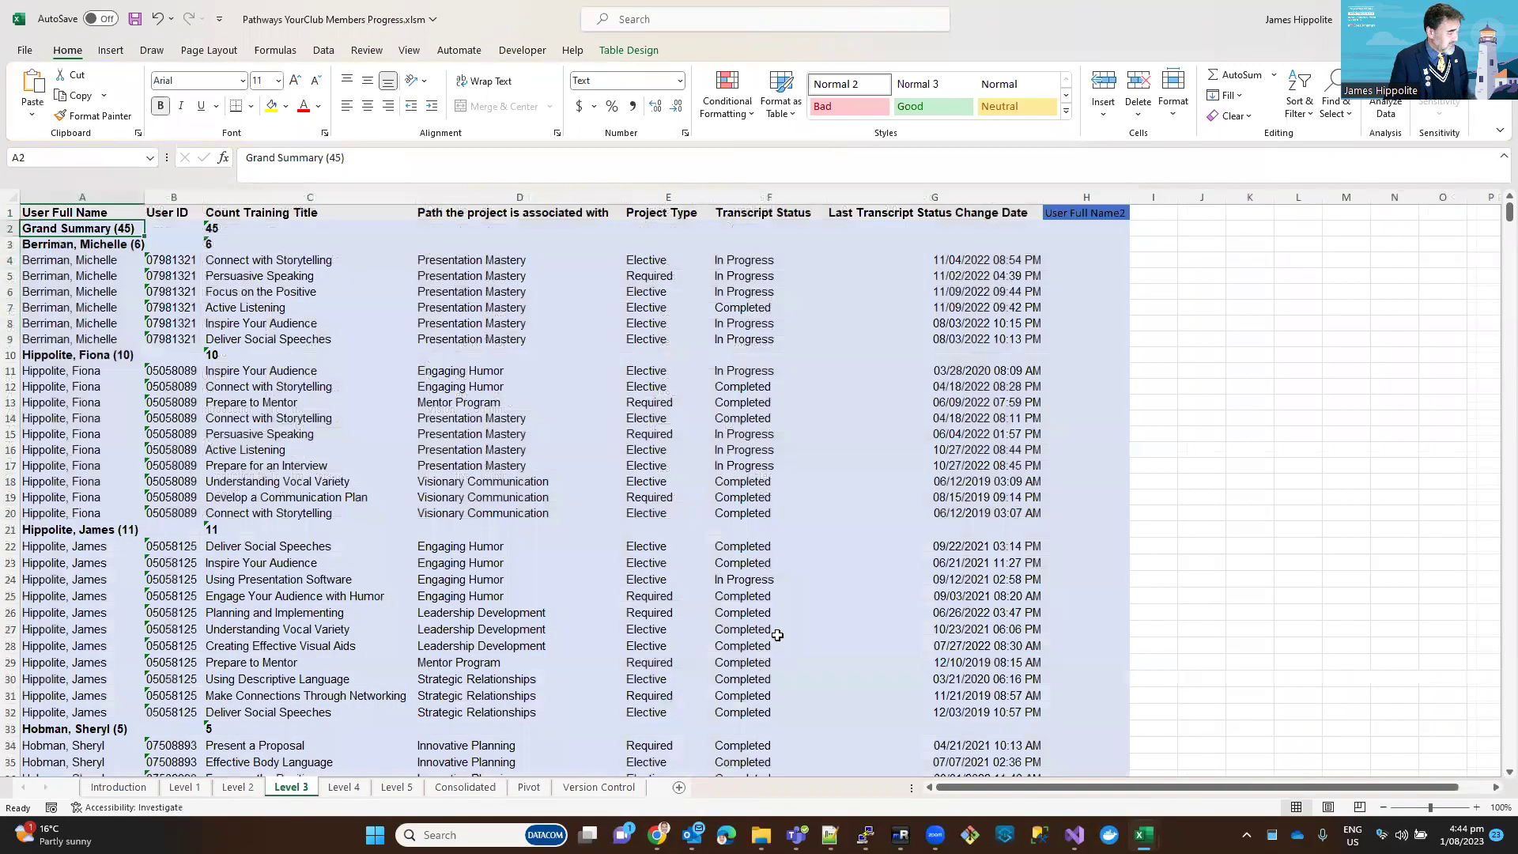
{"action": "key", "text": "ctrl+a"}
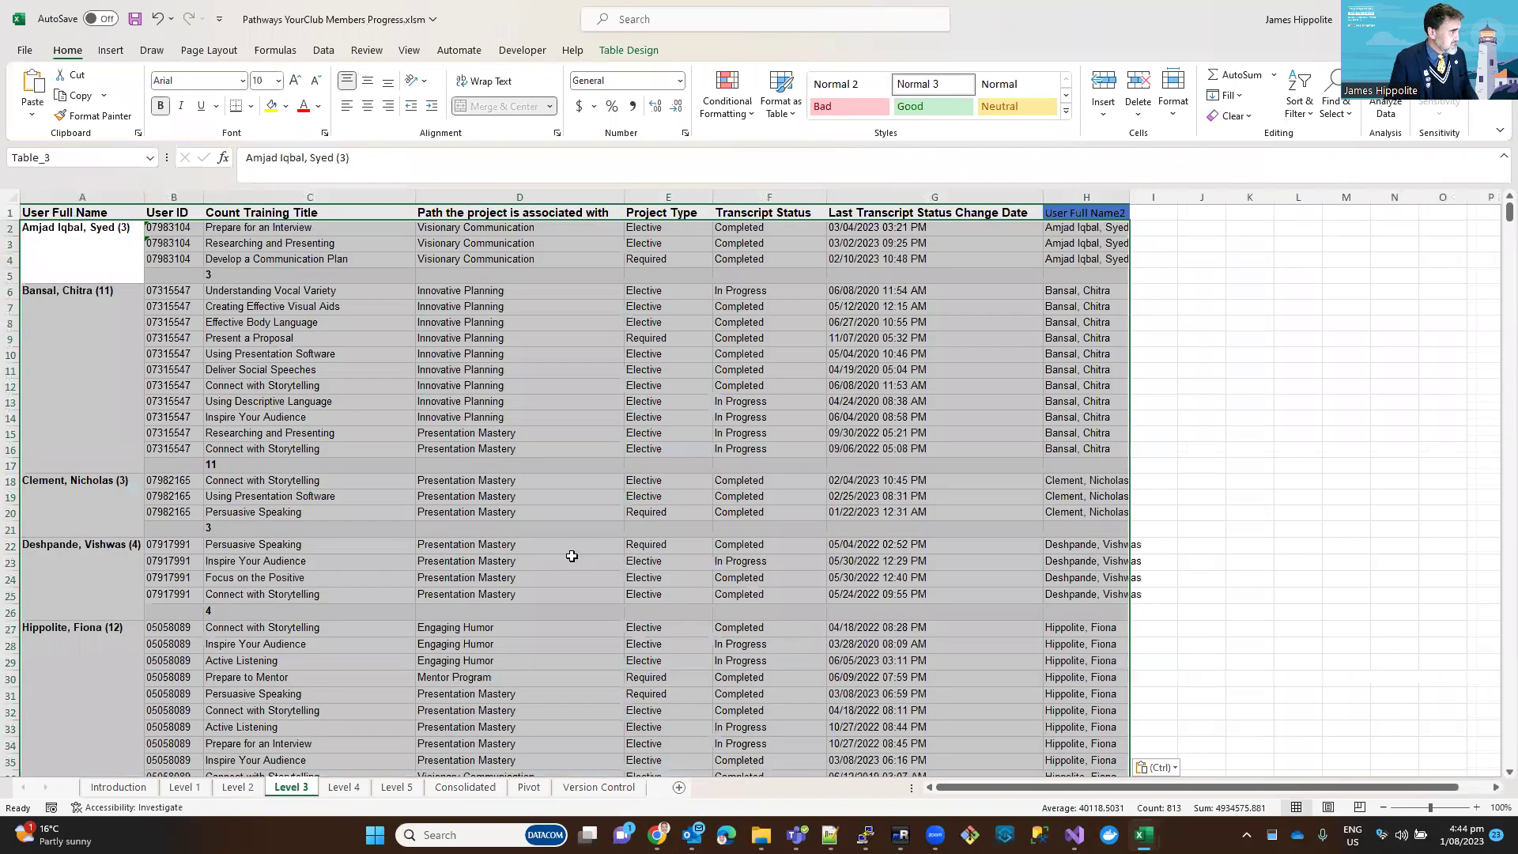
{"action": "scroll", "coordinate": [649, 527], "scroll_direction": "down", "scroll_amount": 8}
{"action": "scroll", "coordinate": [649, 527], "scroll_direction": "down", "scroll_amount": 20}
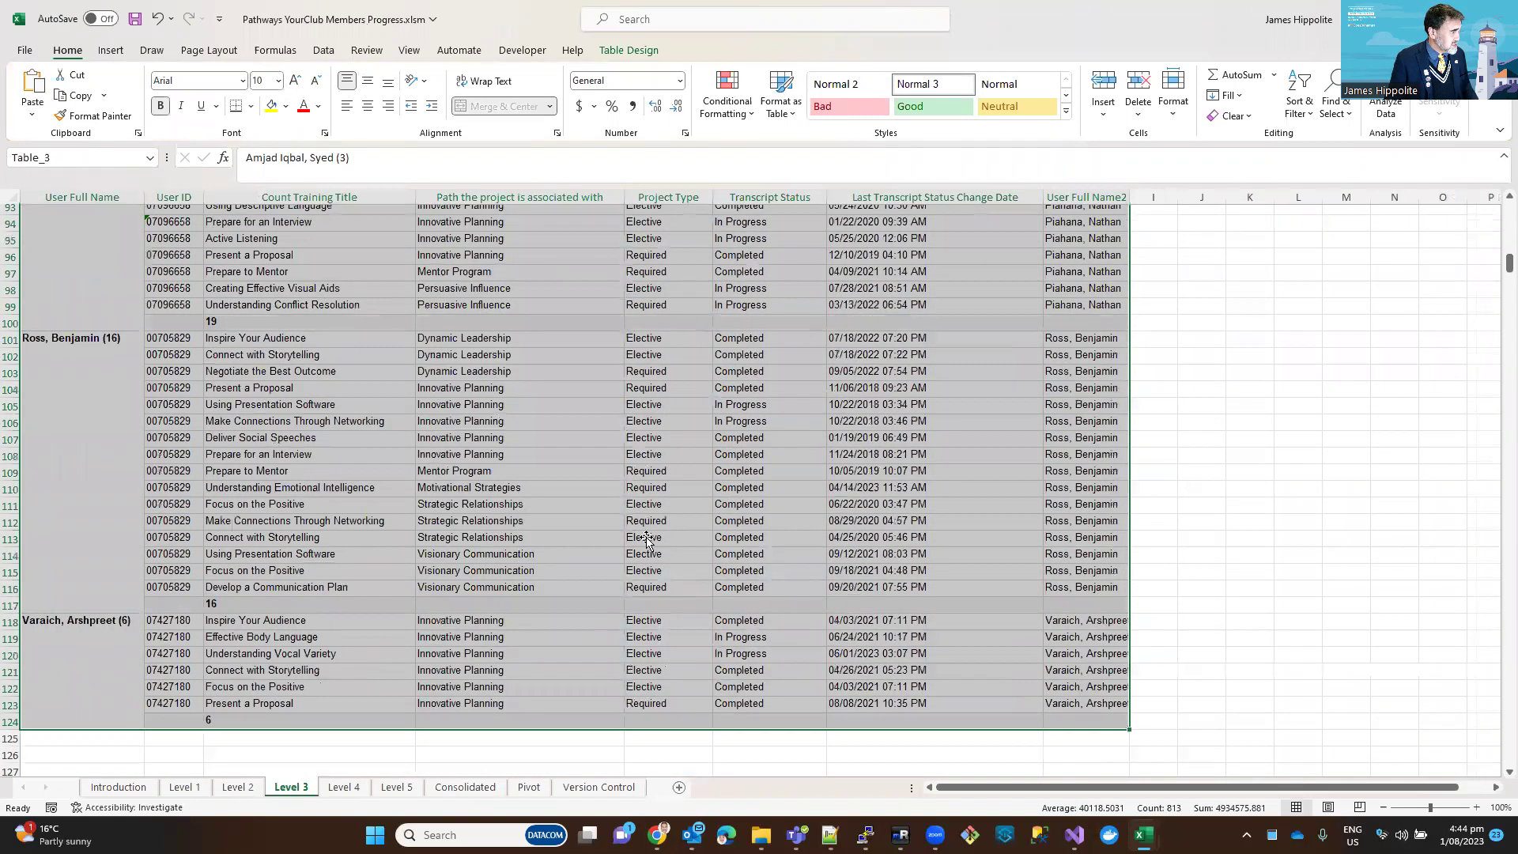
{"action": "scroll", "coordinate": [601, 514], "scroll_direction": "down", "scroll_amount": 4}
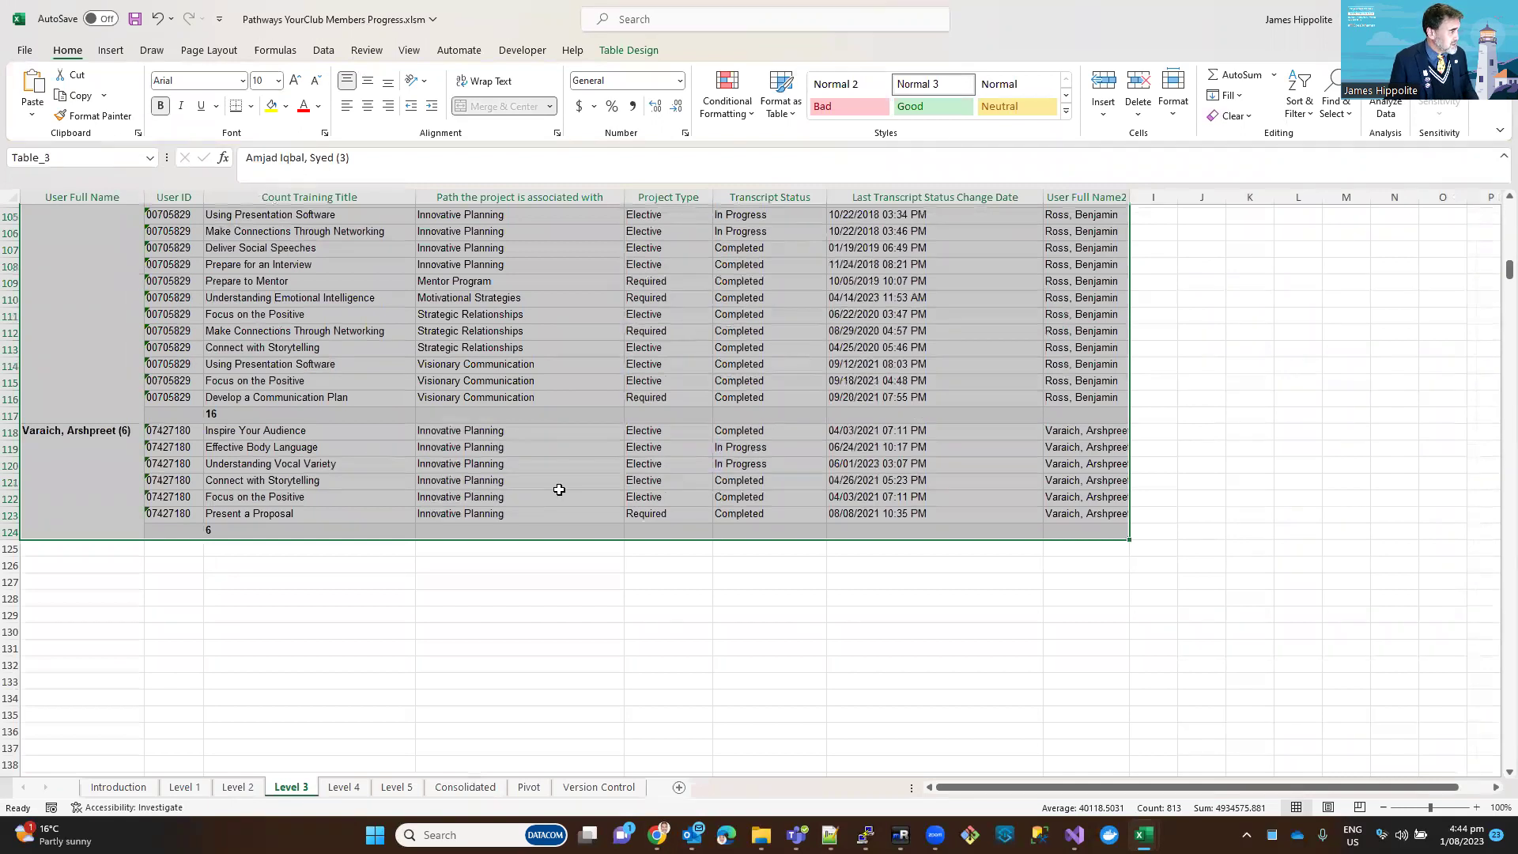
{"action": "key", "text": "alt+Tab"}
{"action": "key", "text": "alt+Tab"}
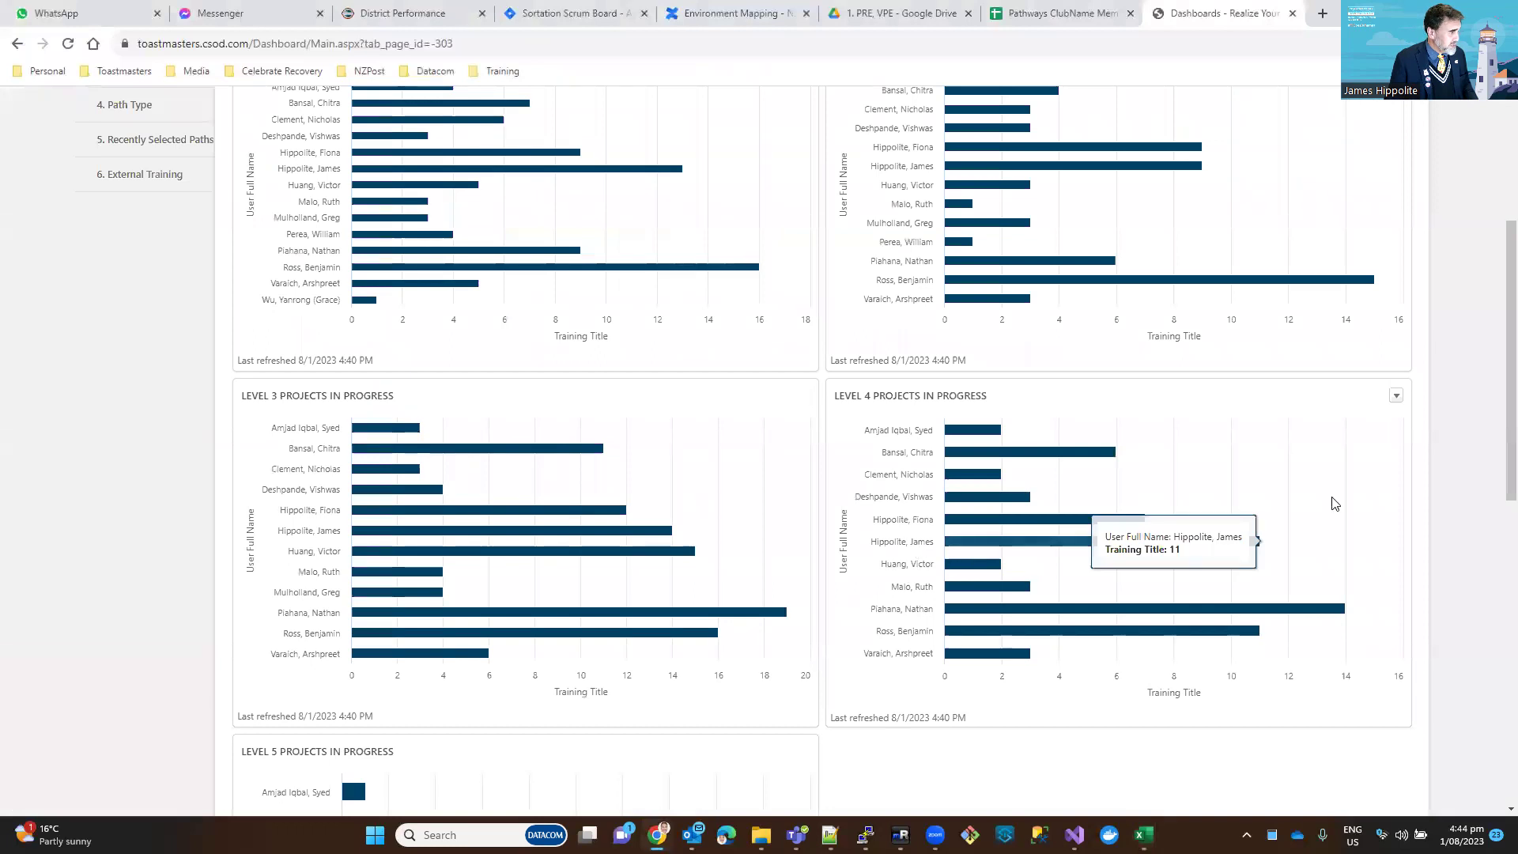
Step: Export the Level 4 Projects In Progress chart to Excel and open the 64-record download
{"action": "left_click", "coordinate": [1396, 396]}
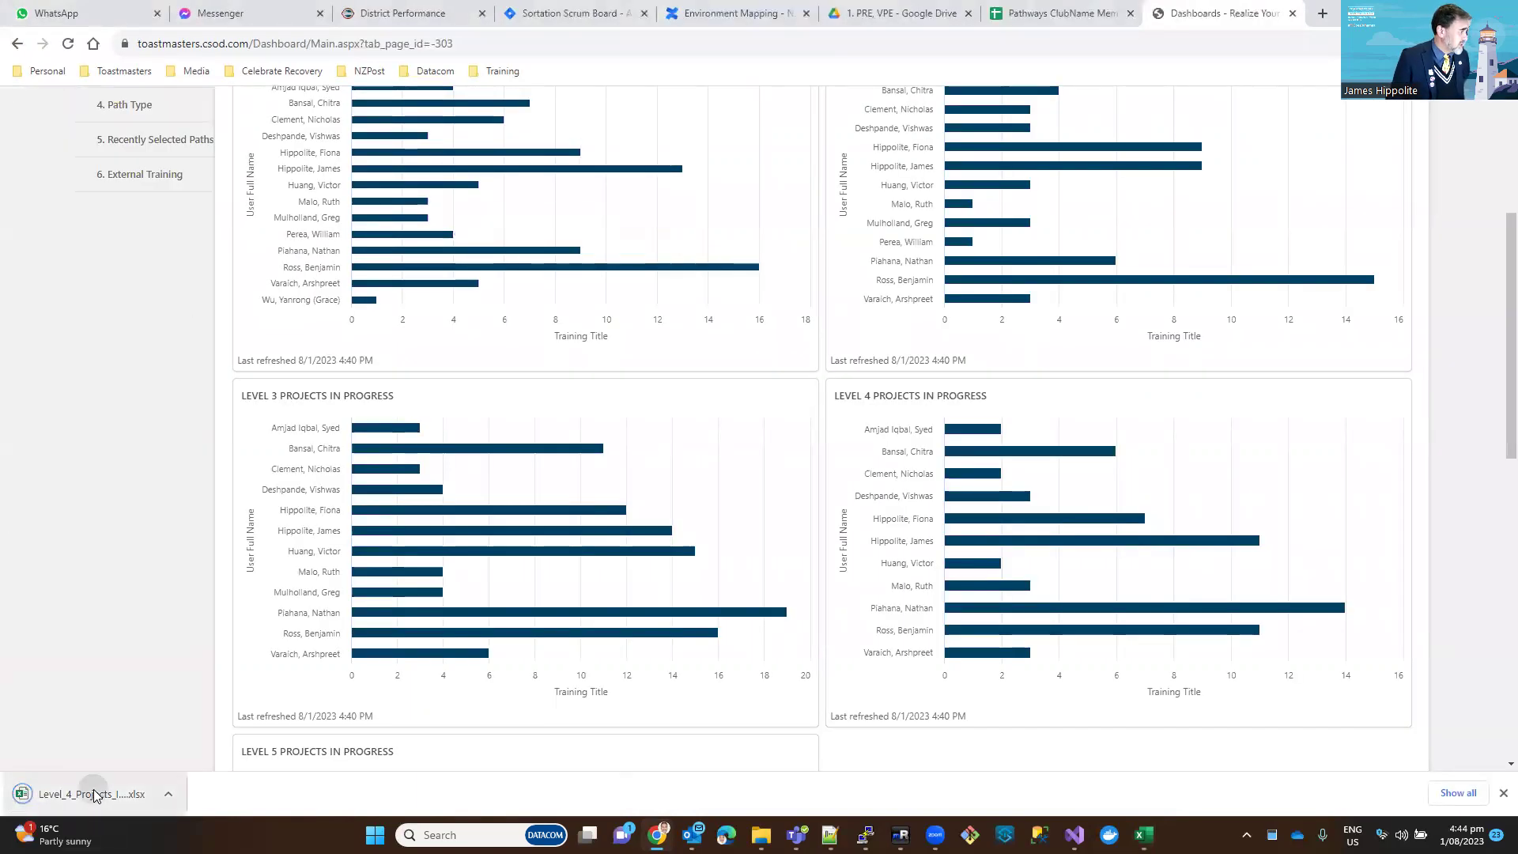
{"action": "left_click", "coordinate": [101, 799]}
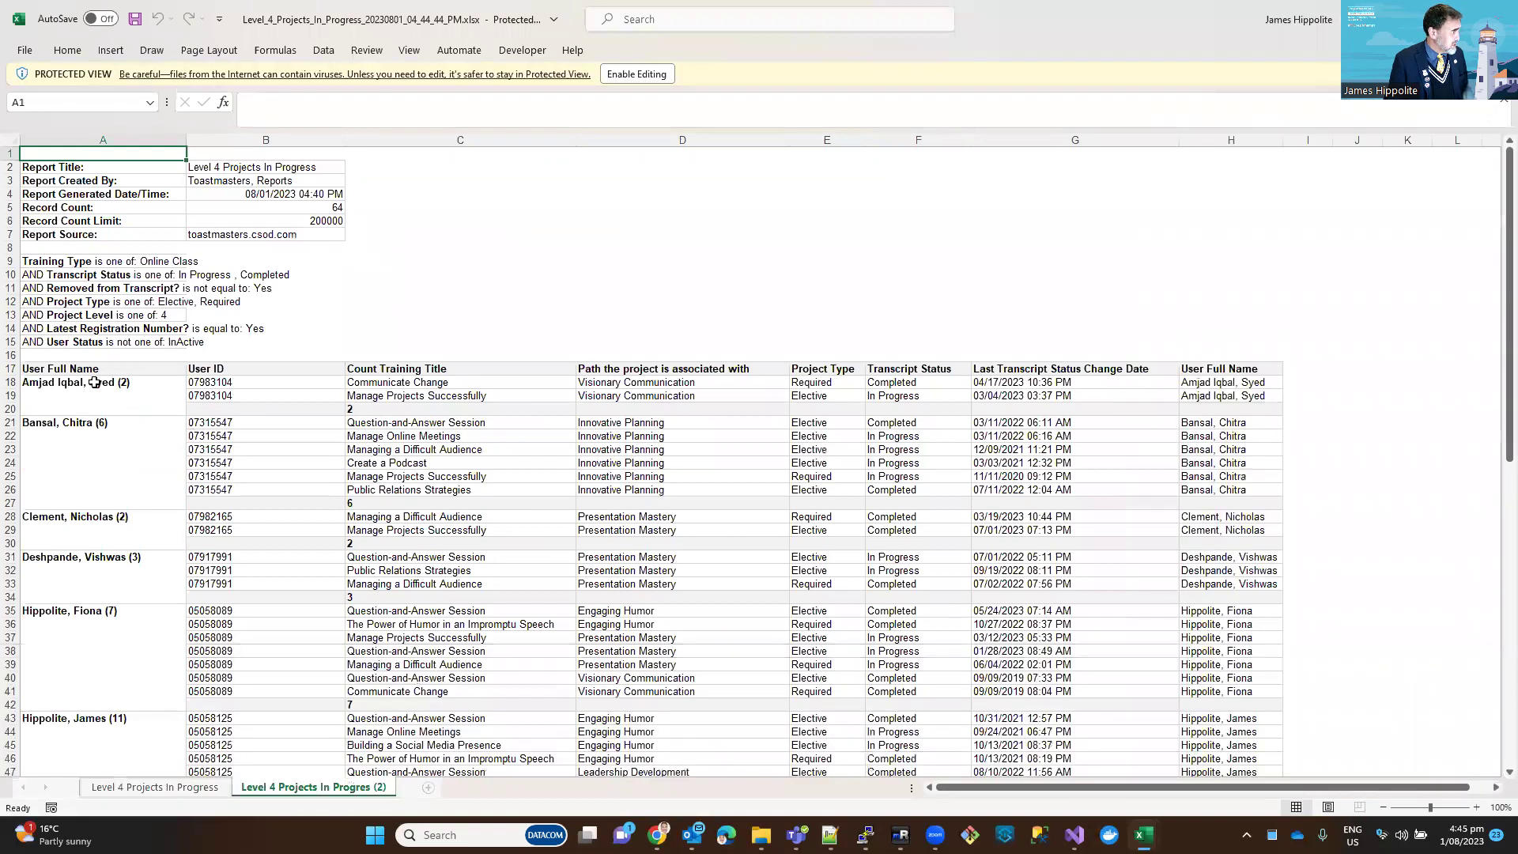
Step: Copy the Level 4 report's member rows A18:H92
{"action": "left_click", "coordinate": [96, 383]}
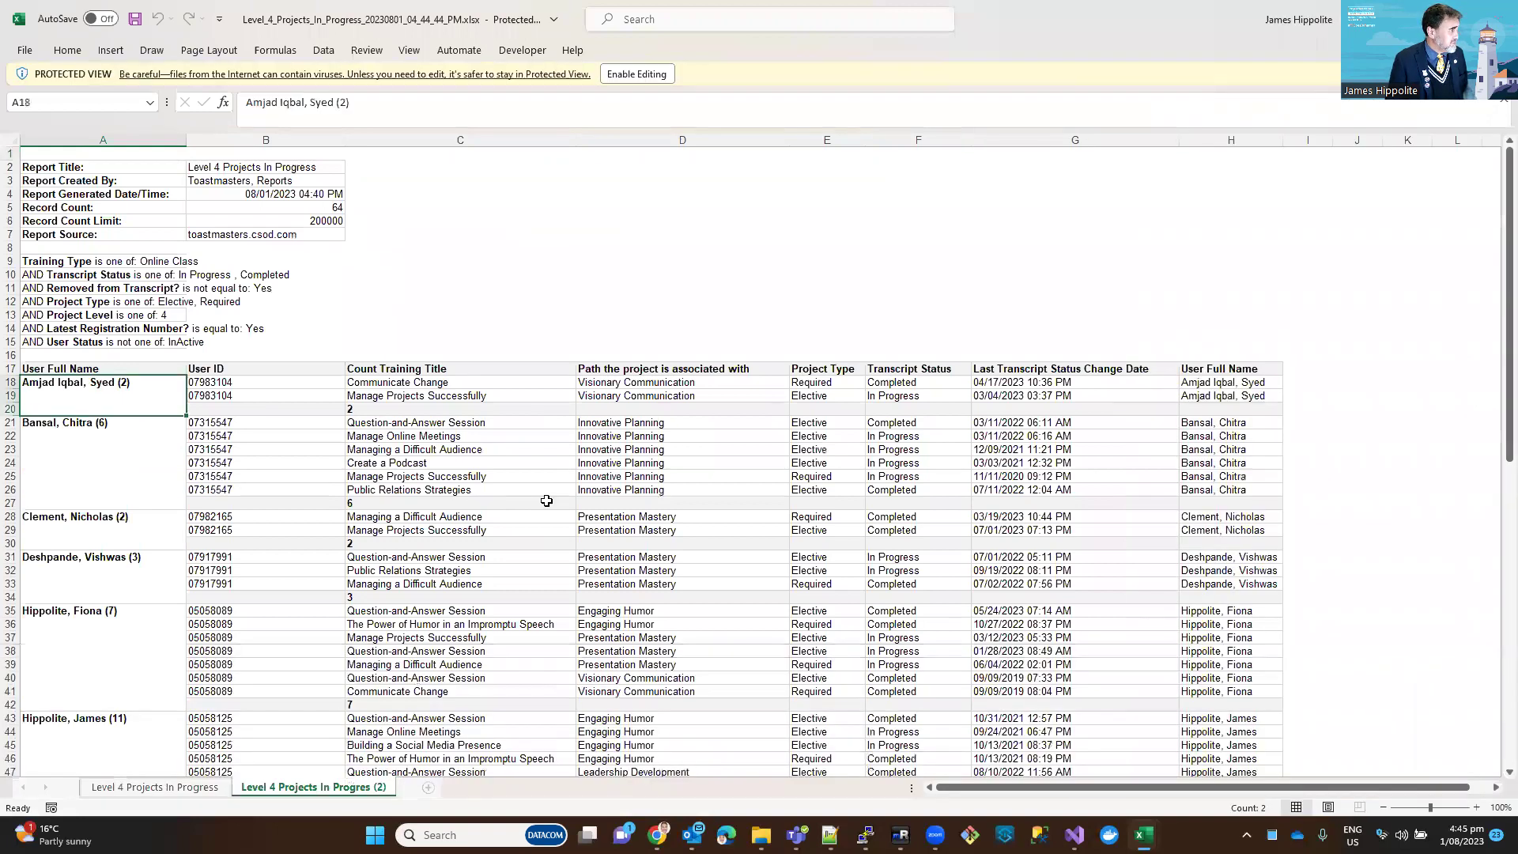
{"action": "key", "text": "shift+Right"}
{"action": "key", "text": "shift+Right"}
{"action": "key", "text": "shift+Right"}
{"action": "key", "text": "shift+Right"}
{"action": "key", "text": "shift+Right"}
{"action": "key", "text": "shift+Right"}
{"action": "key", "text": "shift+Right"}
{"action": "key", "text": "shift+Down"}
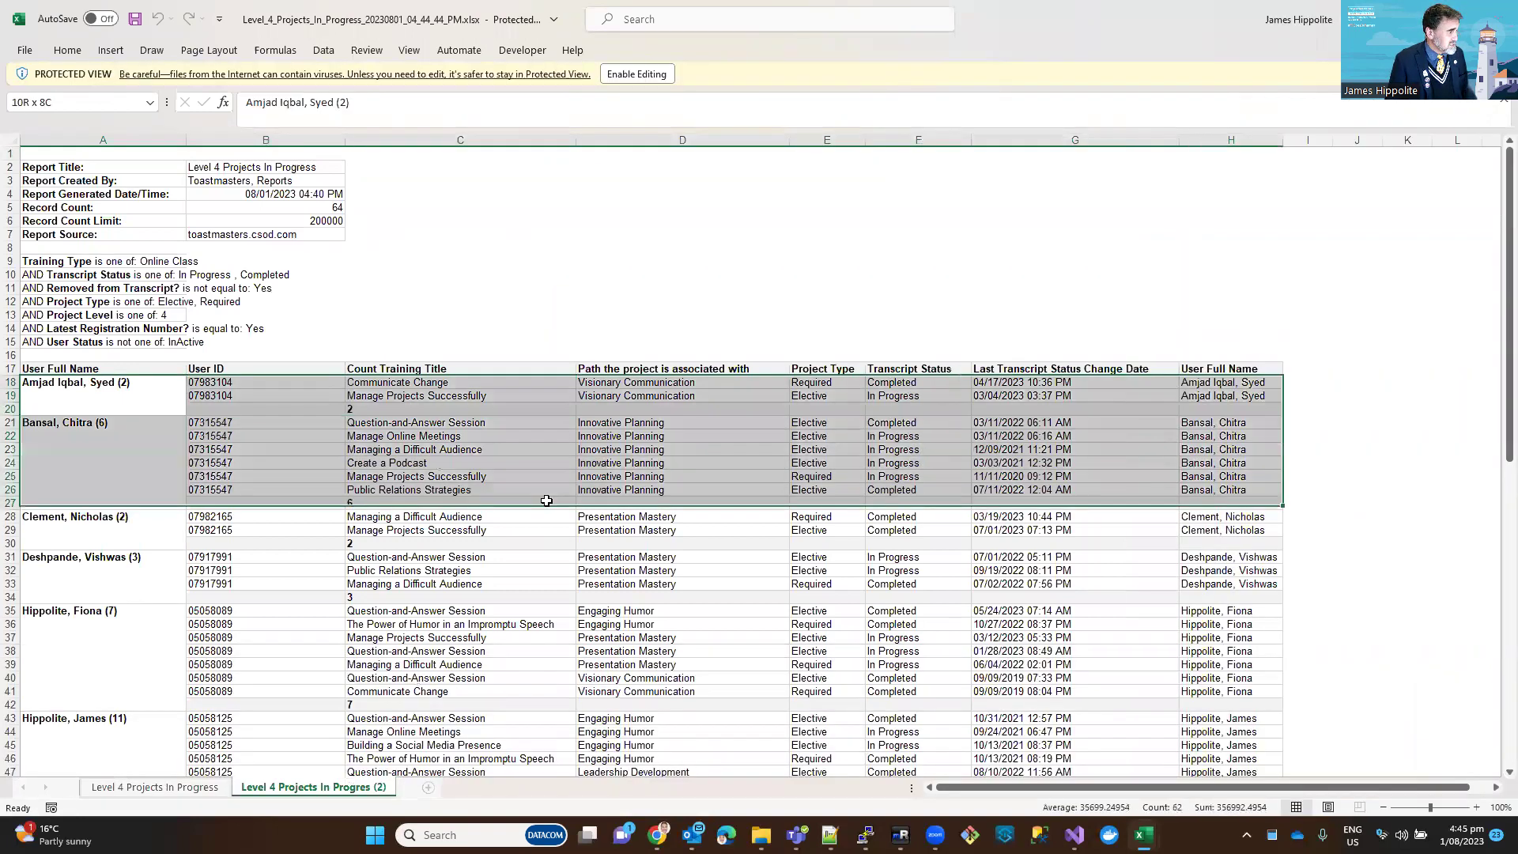
{"action": "key", "text": "shift+Down"}
{"action": "key", "text": "shift+Down"}
{"action": "key", "text": "shift+Down"}
{"action": "key", "text": "shift+Down"}
{"action": "key", "text": "shift+Down"}
{"action": "key", "text": "shift+Down"}
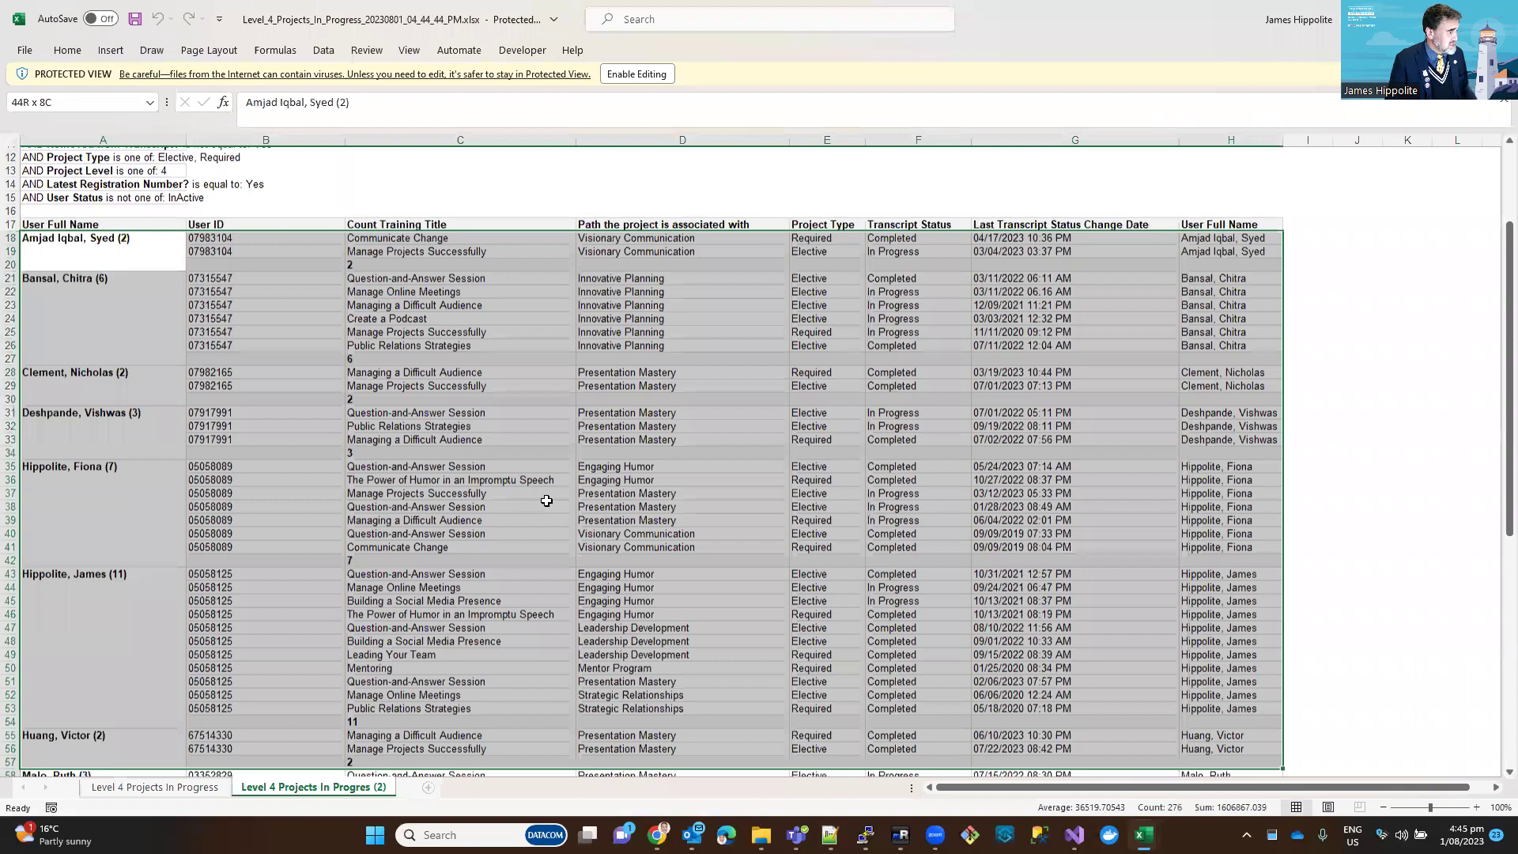
{"action": "key", "text": "shift+Down"}
{"action": "key", "text": "shift+Down"}
{"action": "key", "text": "shift+Down"}
{"action": "key", "text": "shift+Down"}
{"action": "key", "text": "shift+Down"}
{"action": "key", "text": "shift+Down"}
{"action": "key", "text": "shift+Down"}
{"action": "key", "text": "shift+Down"}
{"action": "key", "text": "shift+Down"}
{"action": "key", "text": "shift+Down"}
{"action": "key", "text": "shift+Down"}
{"action": "key", "text": "shift+Down"}
{"action": "key", "text": "shift+Down"}
{"action": "key", "text": "shift+Down"}
{"action": "key", "text": "shift+Down"}
{"action": "key", "text": "shift+Down"}
{"action": "key", "text": "shift+Down"}
{"action": "key", "text": "shift+Down"}
{"action": "key", "text": "shift+Down"}
{"action": "key", "text": "shift+Down"}
{"action": "key", "text": "shift+Up"}
{"action": "key", "text": "shift+Up"}
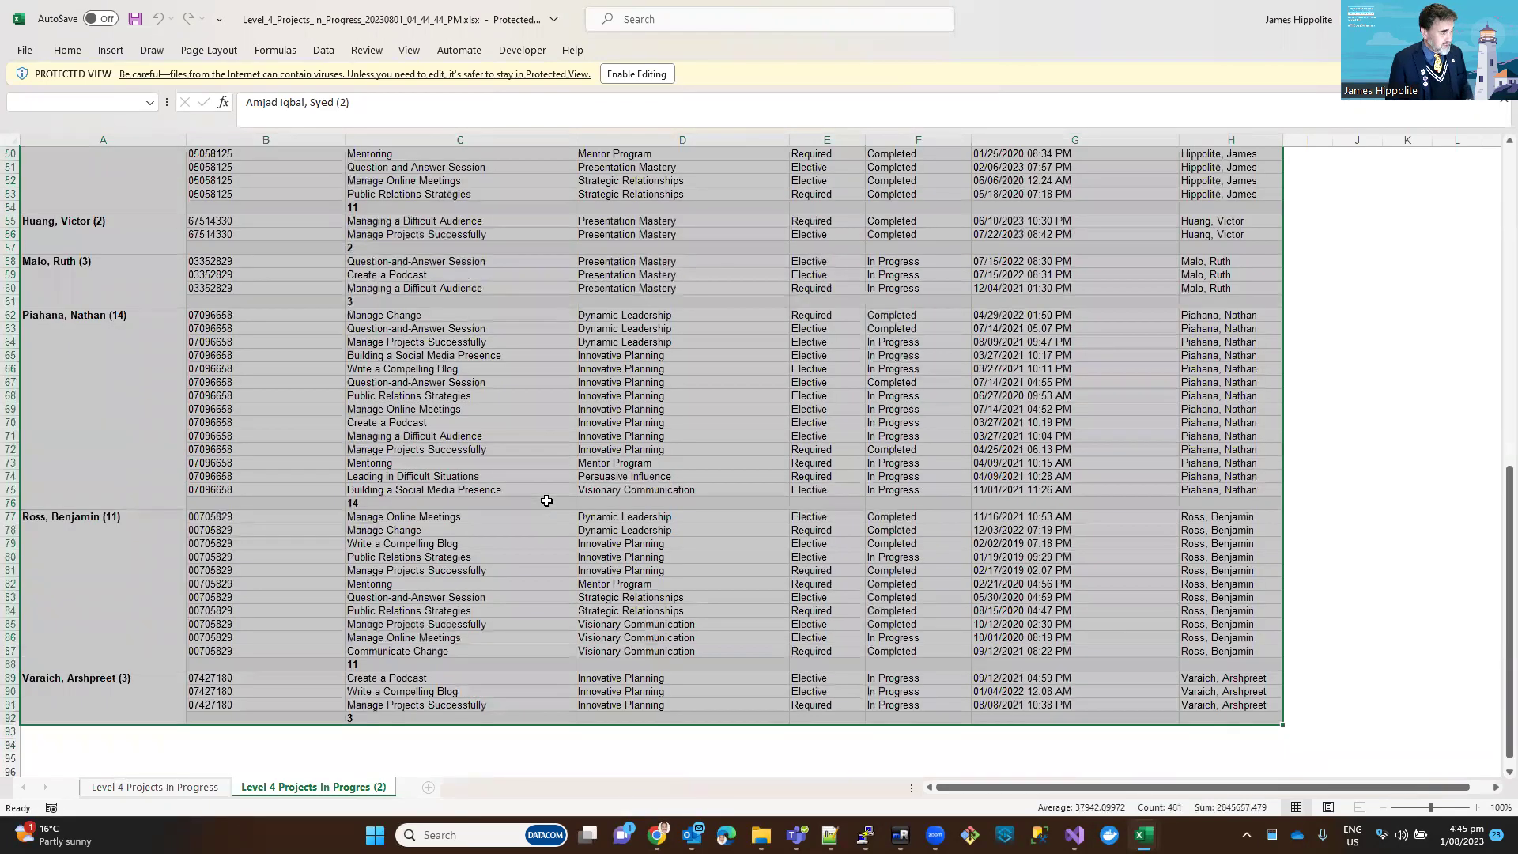
{"action": "key", "text": "ctrl+c"}
Step: Paste them into the Pathways workbook's Level 4 sheet from A2, ending at row 76
{"action": "key", "text": "alt+Tab"}
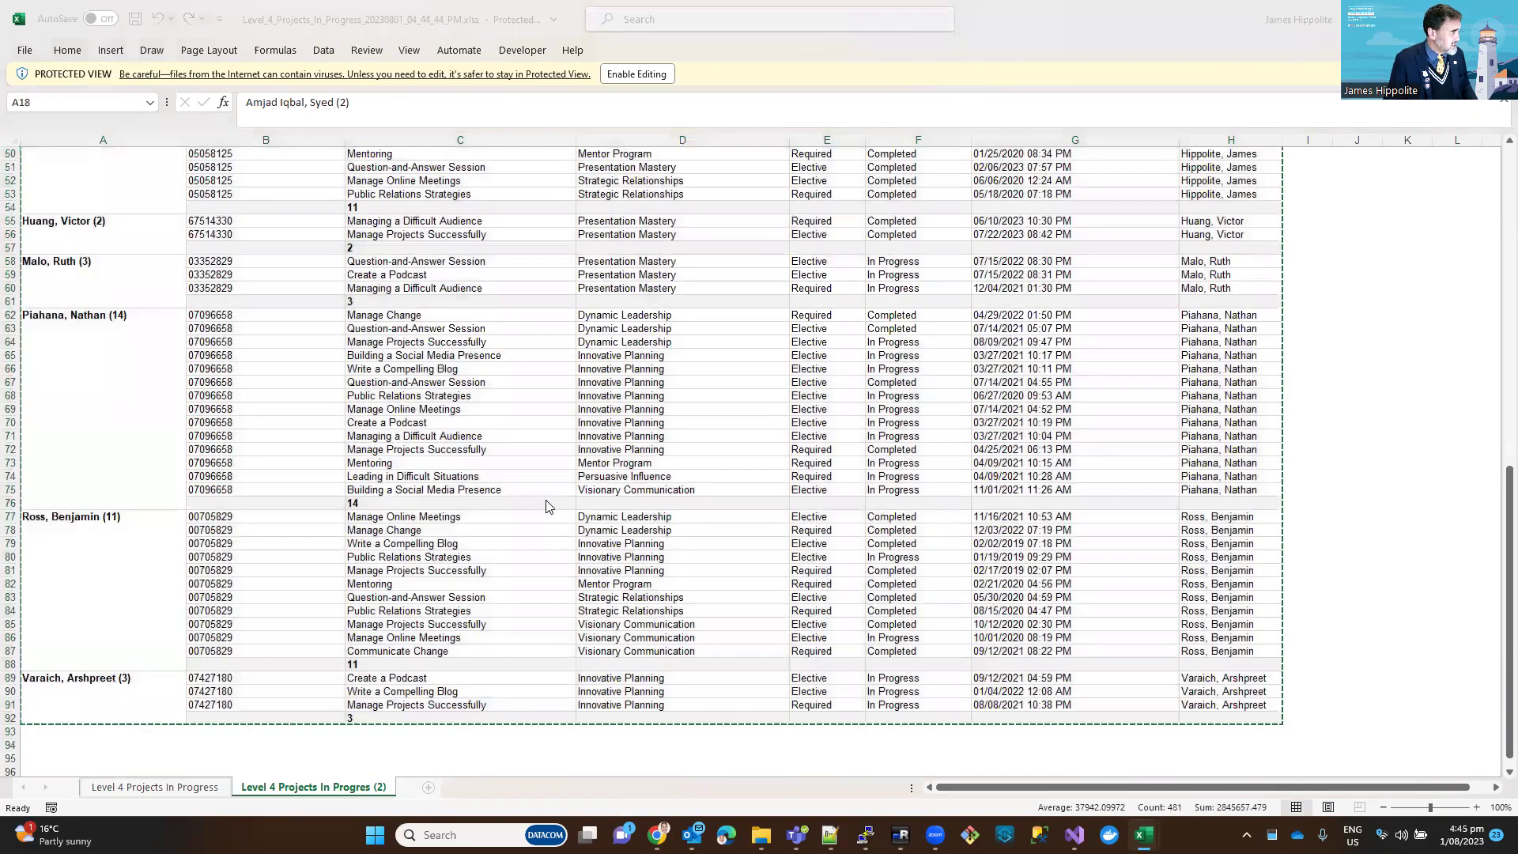
{"action": "key", "text": "alt+Tab"}
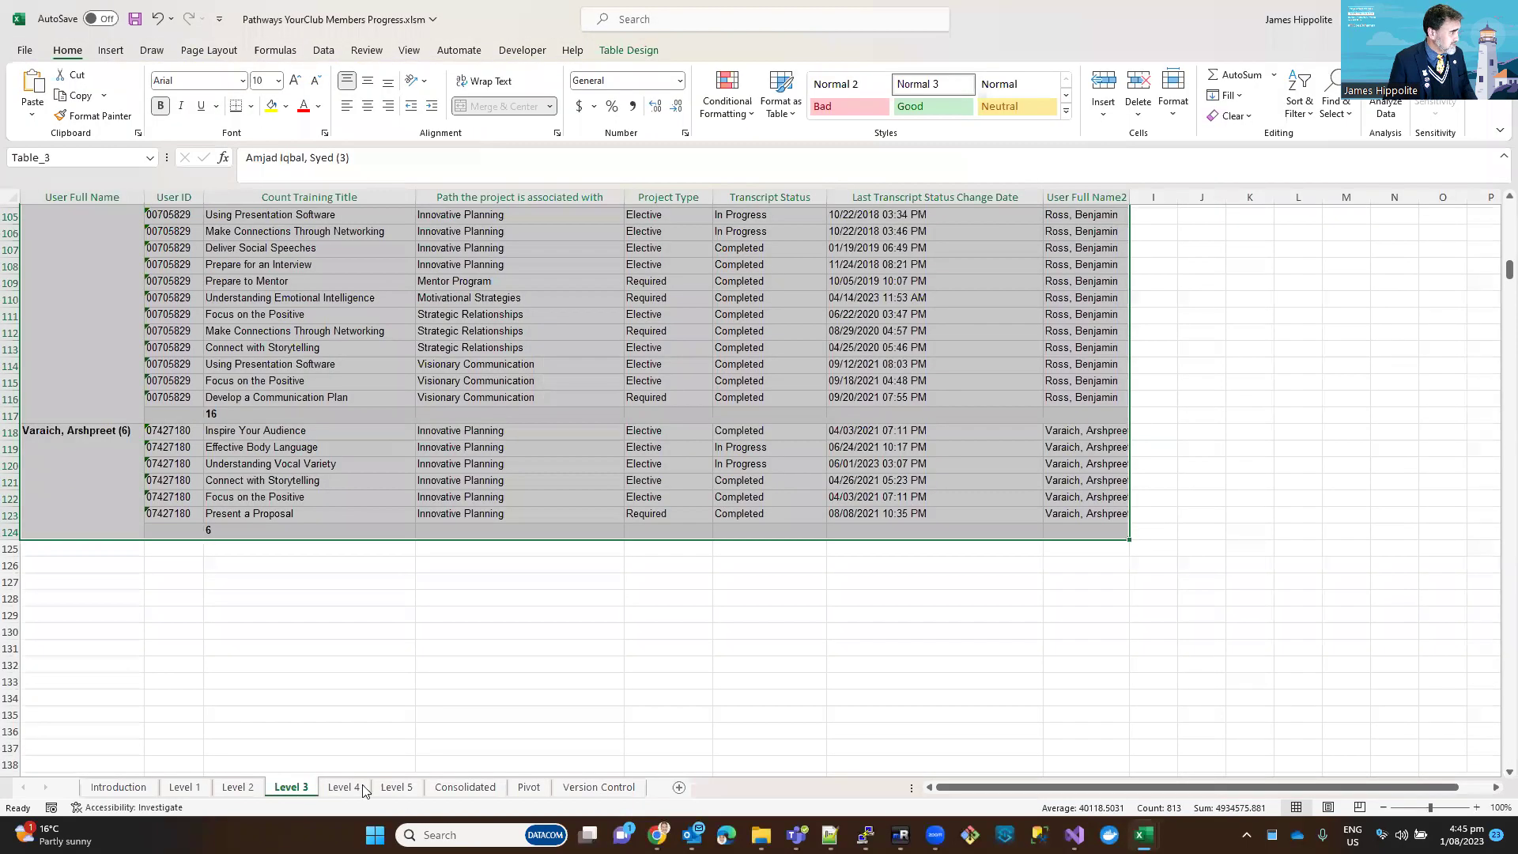
{"action": "left_click", "coordinate": [345, 786]}
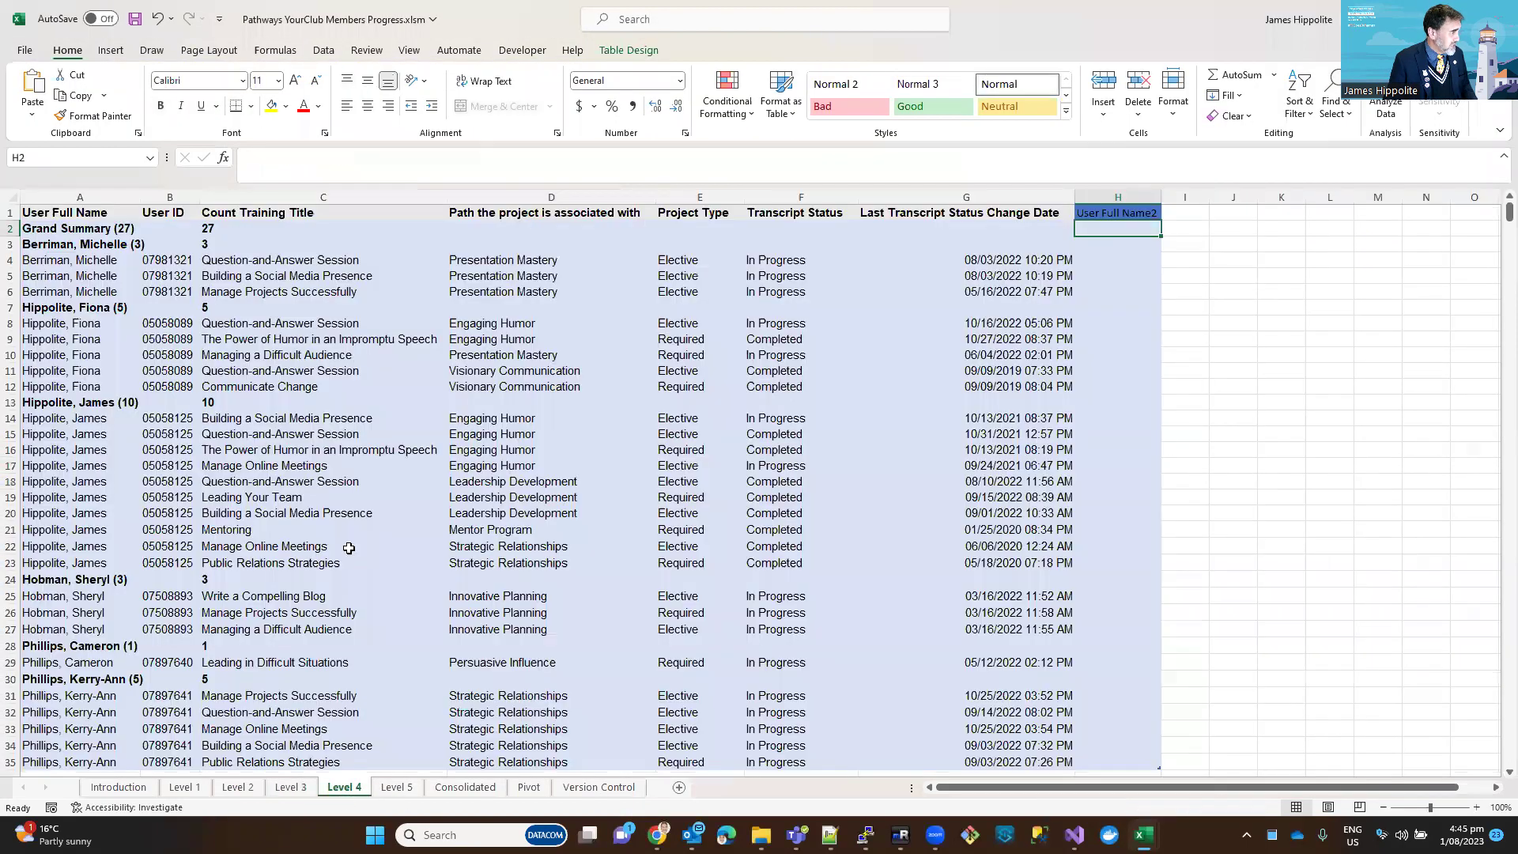
{"action": "left_click", "coordinate": [86, 225]}
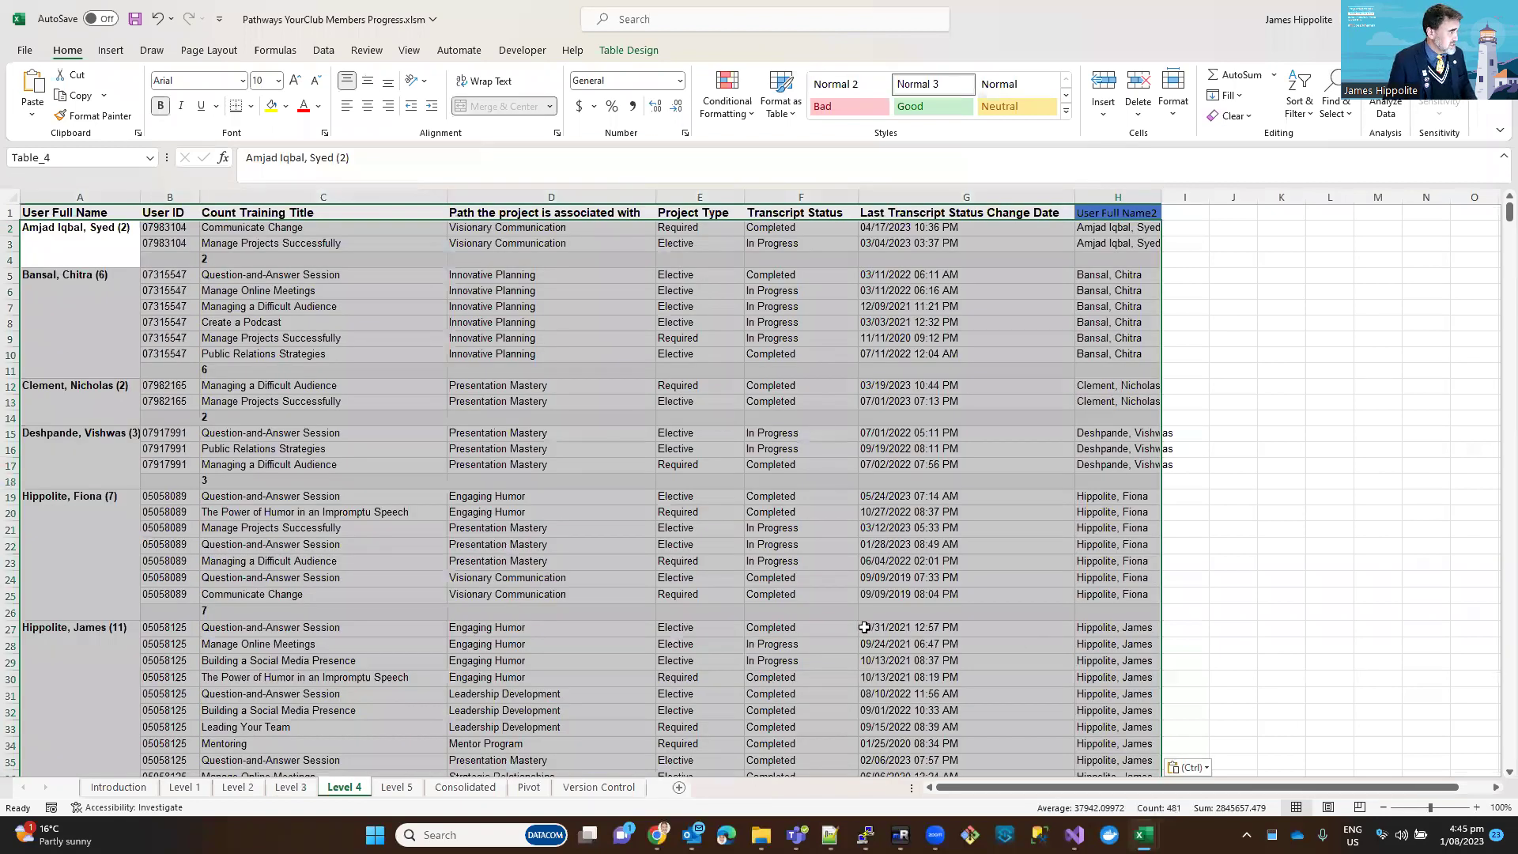
{"action": "scroll", "coordinate": [864, 626], "scroll_direction": "down", "scroll_amount": 15}
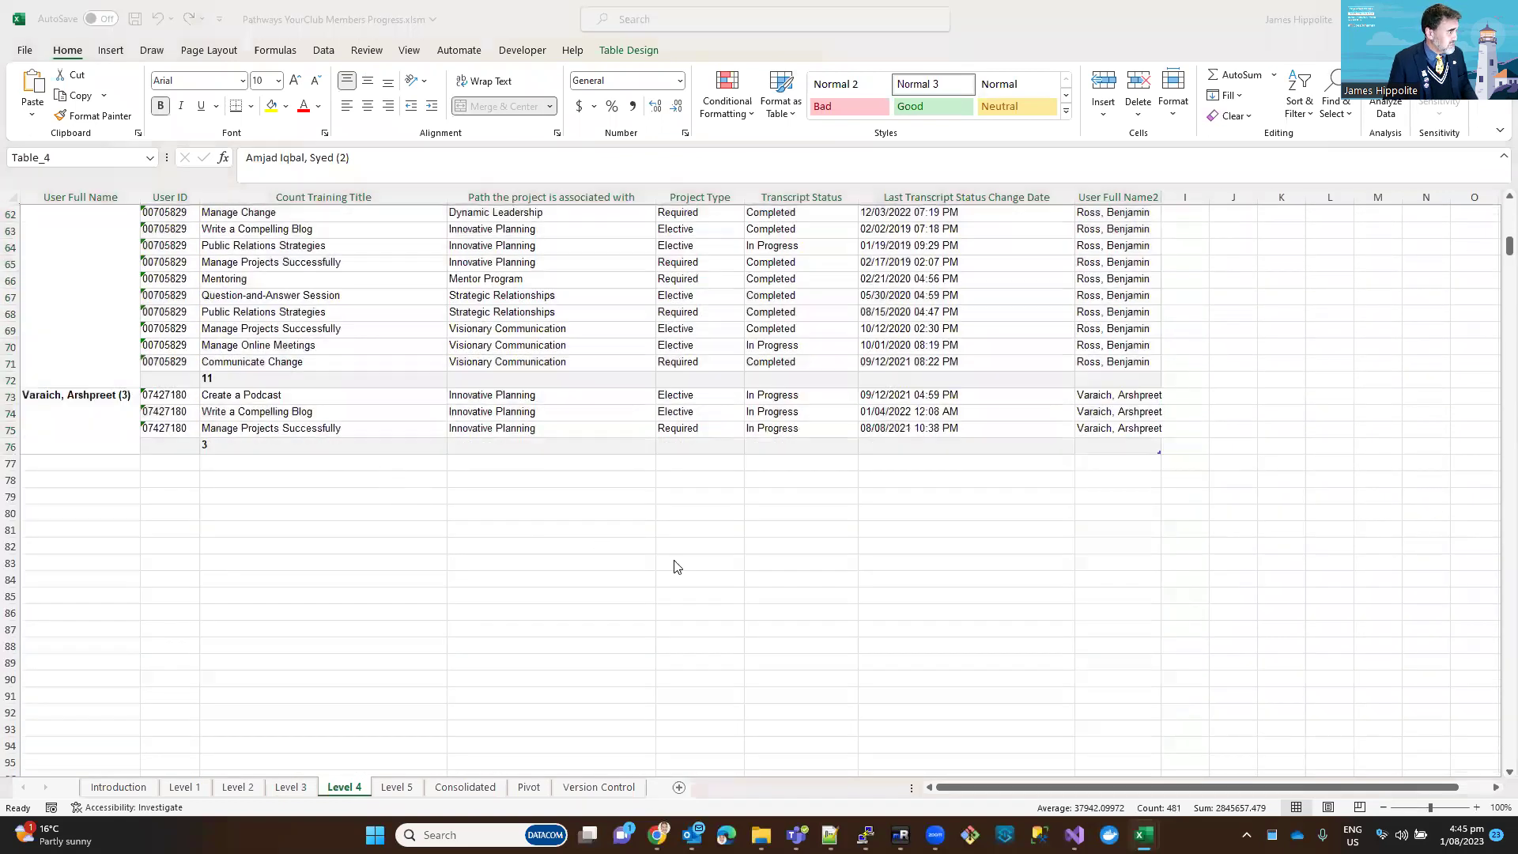
Step: Export the Level 5 Projects In Progress chart to Excel and open the 59-record download
{"action": "key", "text": "alt+Tab"}
{"action": "key", "text": "alt+Tab"}
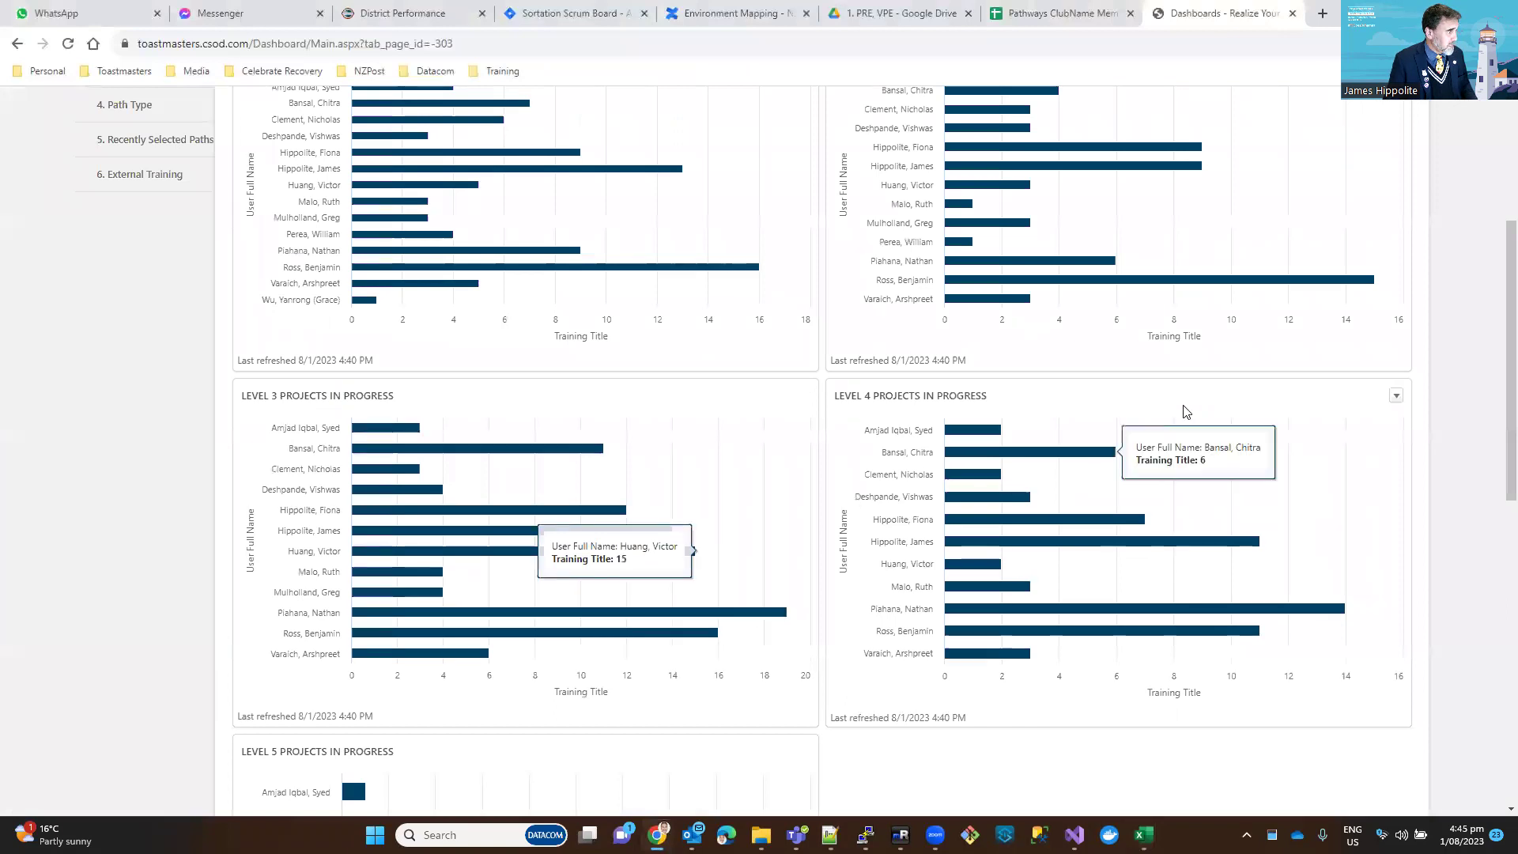
{"action": "scroll", "coordinate": [645, 624], "scroll_direction": "down", "scroll_amount": 4}
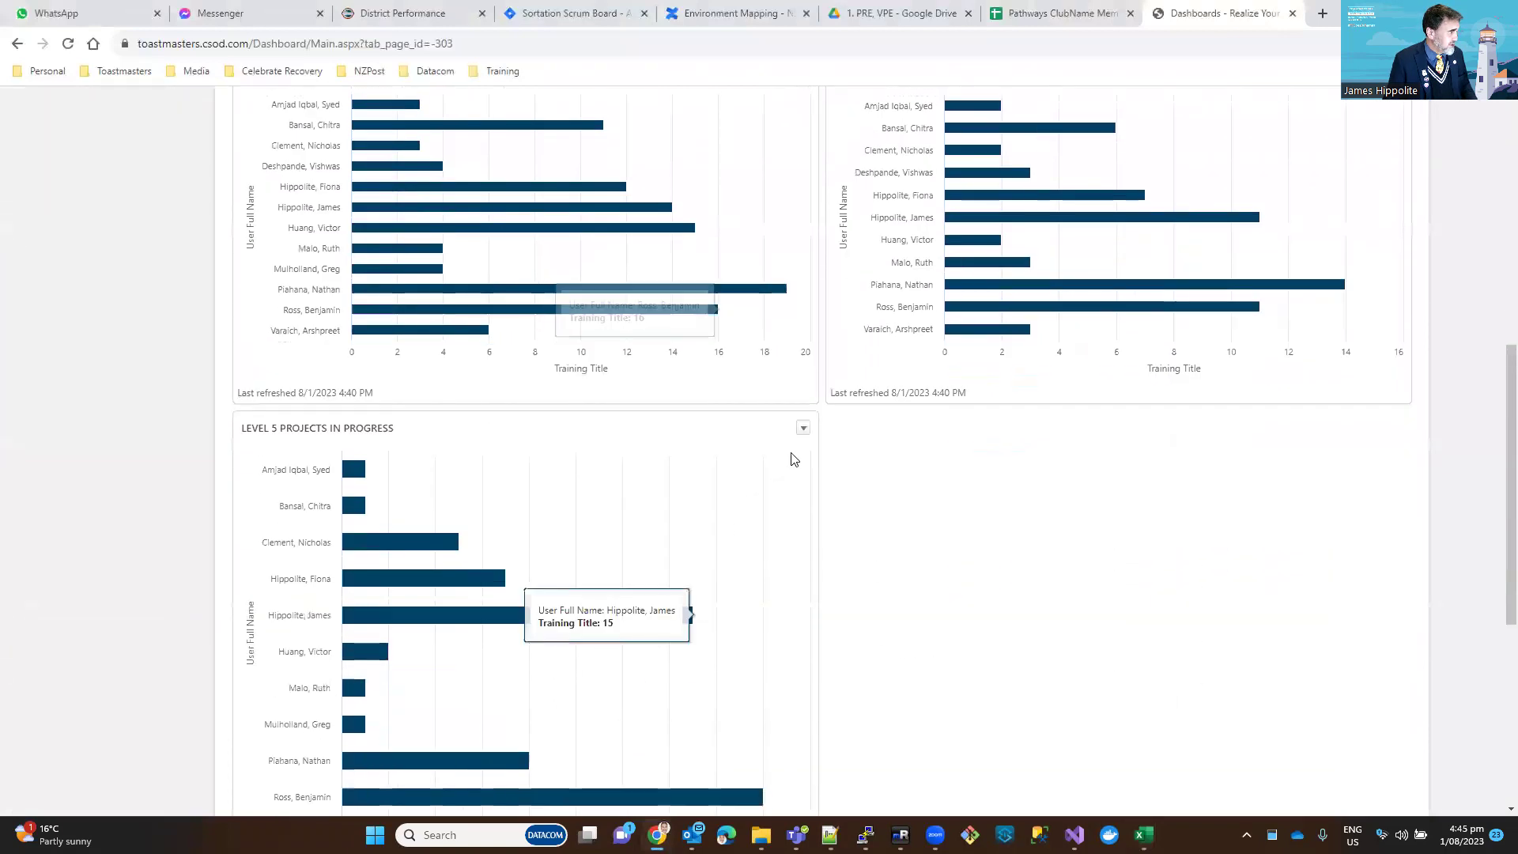
{"action": "left_click", "coordinate": [803, 427]}
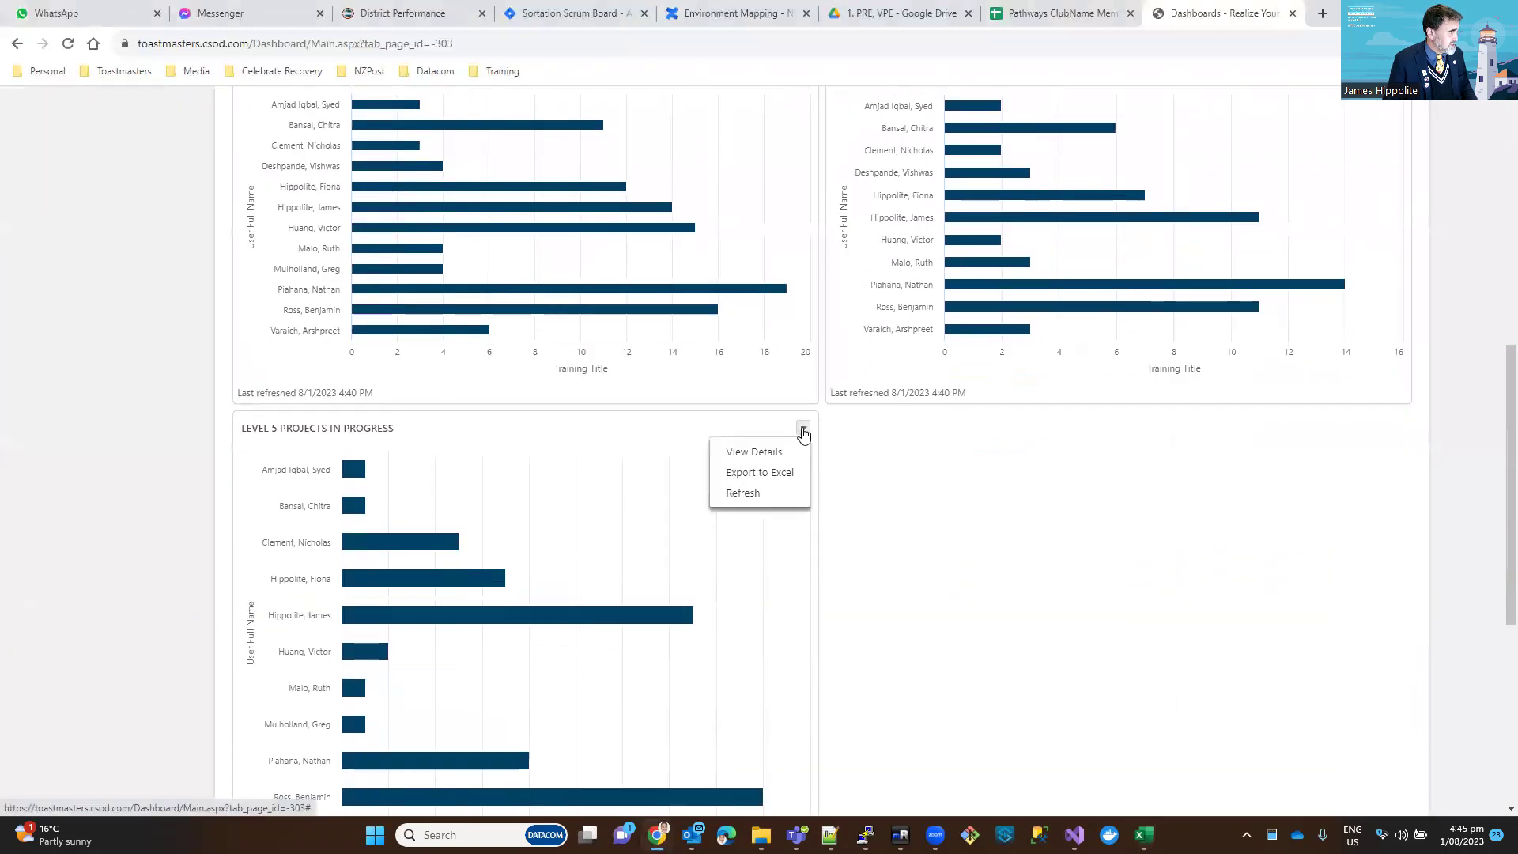
{"action": "left_click", "coordinate": [752, 475]}
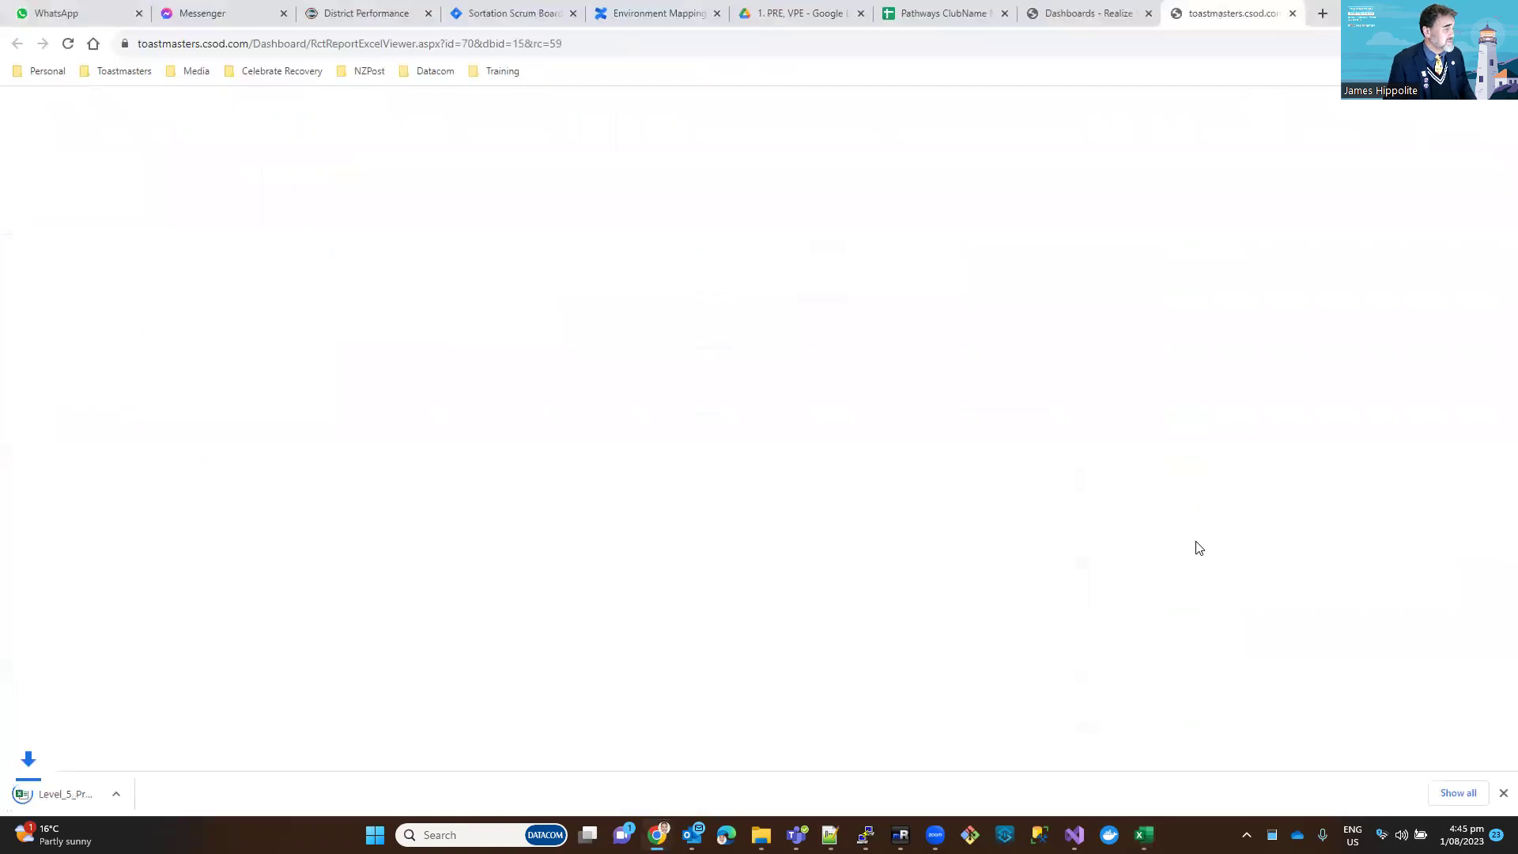
{"action": "left_click", "coordinate": [45, 796]}
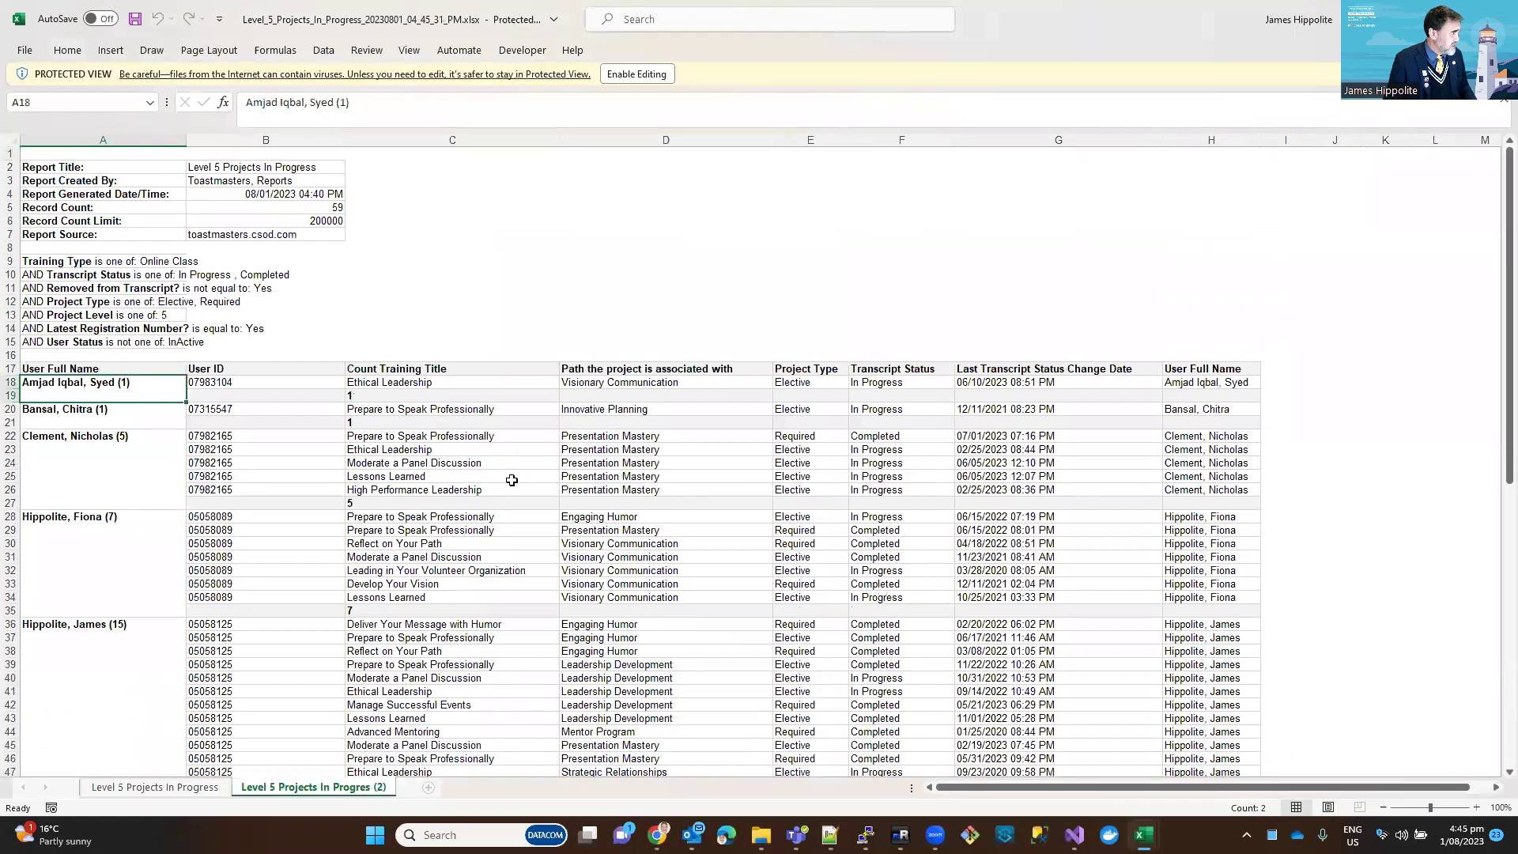
Step: Copy the Level 5 report's project rows A18:H86
{"action": "key", "text": "shift+Right"}
{"action": "key", "text": "shift+Right"}
{"action": "key", "text": "shift+Right"}
{"action": "key", "text": "shift+Right"}
{"action": "key", "text": "shift+Right"}
{"action": "key", "text": "shift+Right"}
{"action": "key", "text": "shift+Right"}
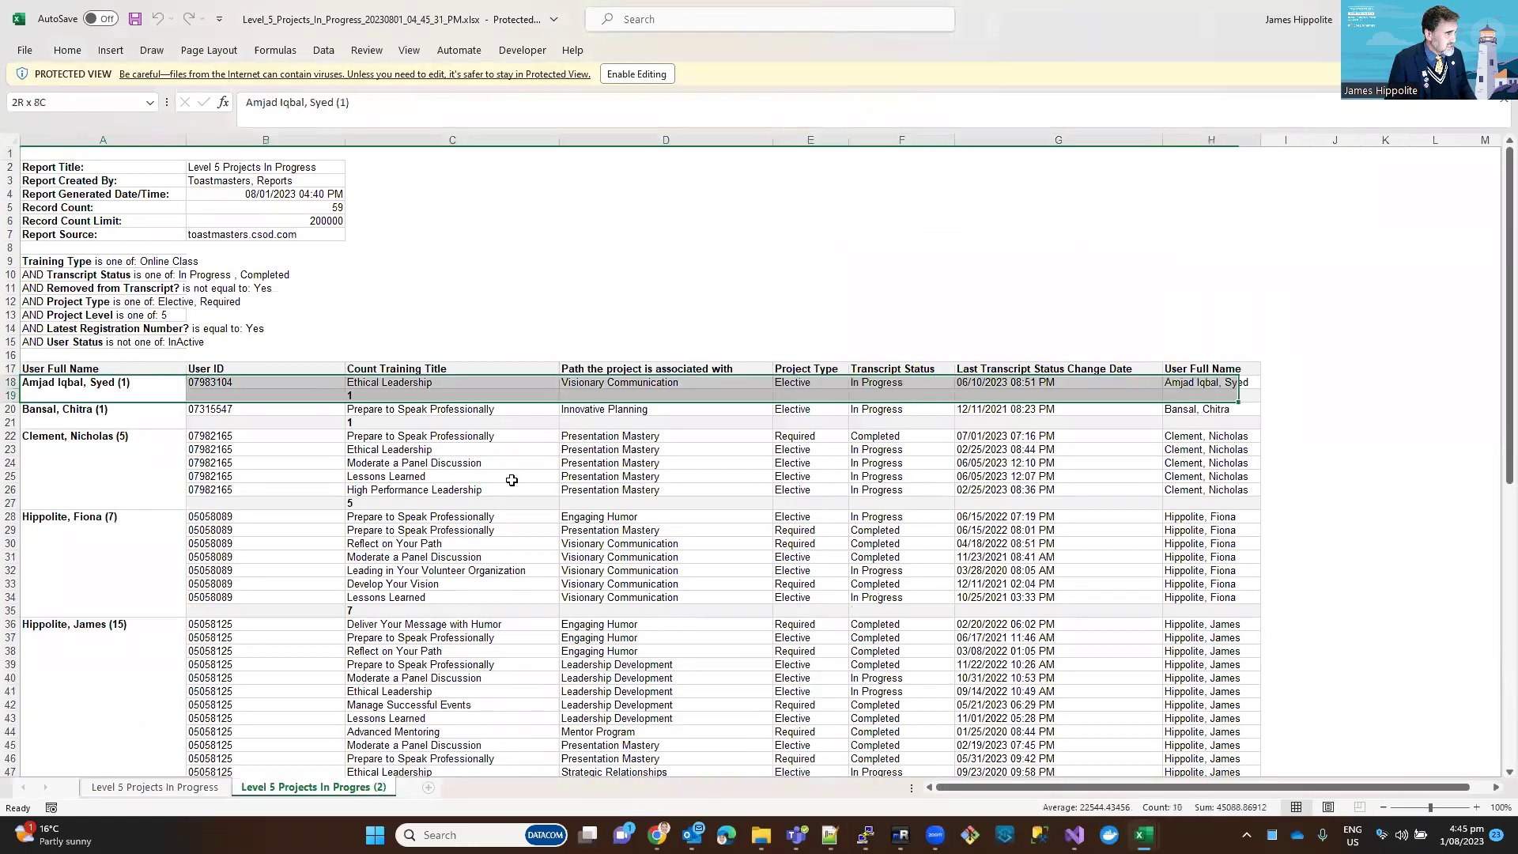
{"action": "key", "text": "shift+Down"}
{"action": "key", "text": "shift+Down"}
{"action": "key", "text": "shift+Down"}
{"action": "key", "text": "shift+Down"}
{"action": "key", "text": "shift+Down"}
{"action": "key", "text": "shift+Down"}
{"action": "key", "text": "shift+Down"}
{"action": "key", "text": "shift+Down"}
{"action": "key", "text": "shift+Down"}
{"action": "key", "text": "shift+Down"}
{"action": "key", "text": "shift+Down"}
{"action": "key", "text": "shift+Down"}
{"action": "key", "text": "shift+Down"}
{"action": "key", "text": "shift+Down"}
{"action": "key", "text": "shift+Down"}
{"action": "key", "text": "shift+Down"}
{"action": "key", "text": "shift+Down"}
{"action": "key", "text": "shift+Down"}
{"action": "key", "text": "shift+Down"}
{"action": "key", "text": "shift+Down"}
{"action": "key", "text": "shift+Down"}
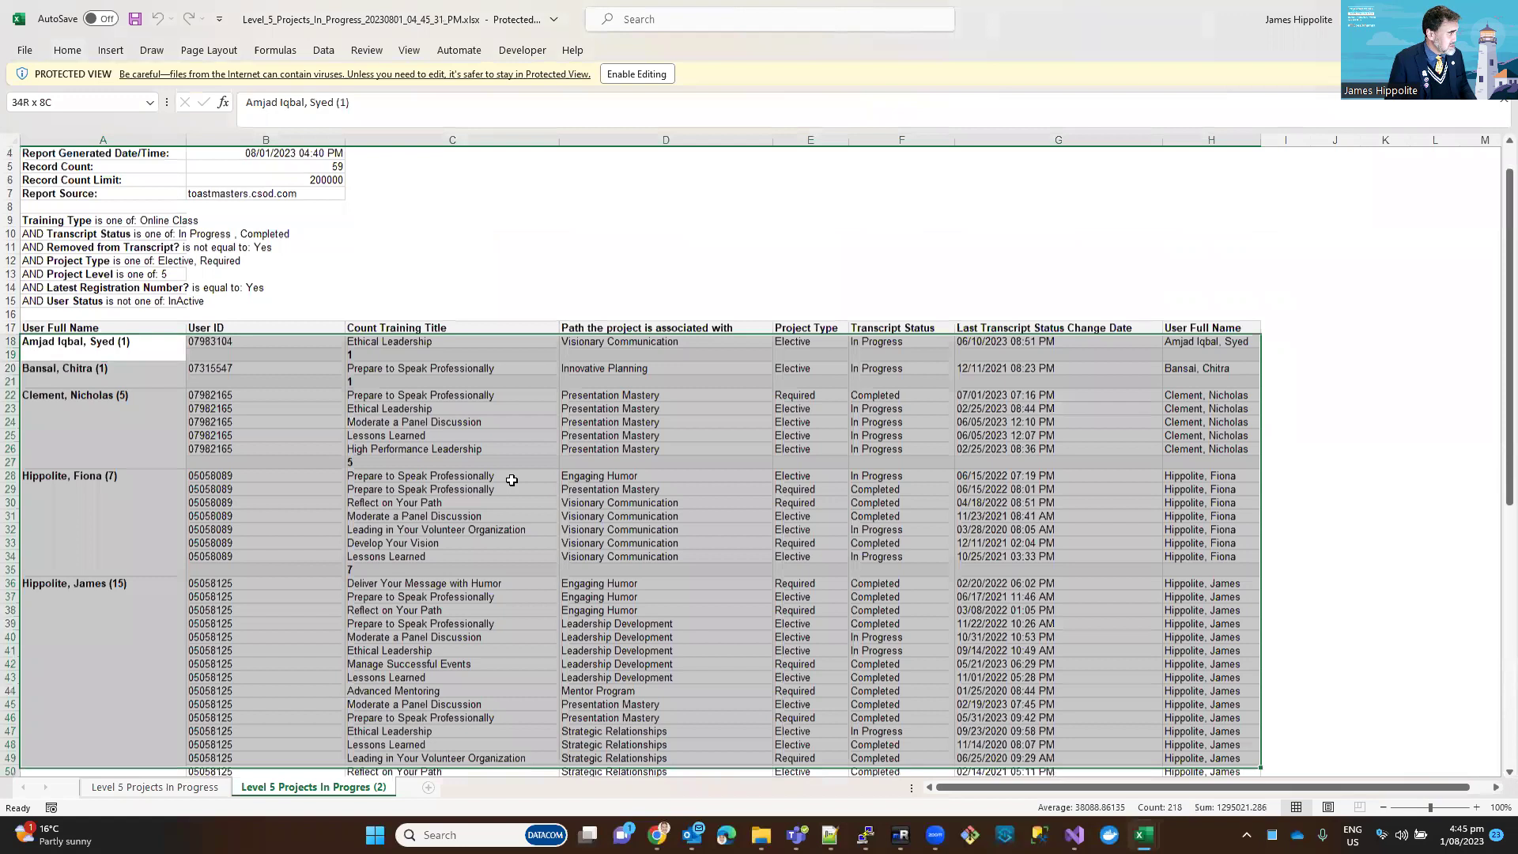
{"action": "key", "text": "shift+Down"}
{"action": "key", "text": "shift+Down"}
{"action": "key", "text": "shift+Down"}
{"action": "key", "text": "shift+Down"}
{"action": "key", "text": "shift+Down"}
{"action": "key", "text": "shift+Down"}
{"action": "key", "text": "shift+Down"}
{"action": "key", "text": "shift+Down"}
{"action": "key", "text": "shift+Down"}
{"action": "key", "text": "shift+Down"}
{"action": "key", "text": "shift+Down"}
{"action": "key", "text": "shift+Down"}
{"action": "key", "text": "shift+Down"}
{"action": "key", "text": "shift+Down"}
{"action": "key", "text": "shift+Down"}
{"action": "key", "text": "shift+Down"}
{"action": "key", "text": "shift+Down"}
{"action": "key", "text": "shift+Down"}
{"action": "key", "text": "shift+Down"}
{"action": "key", "text": "shift+Down"}
{"action": "key", "text": "shift+Up"}
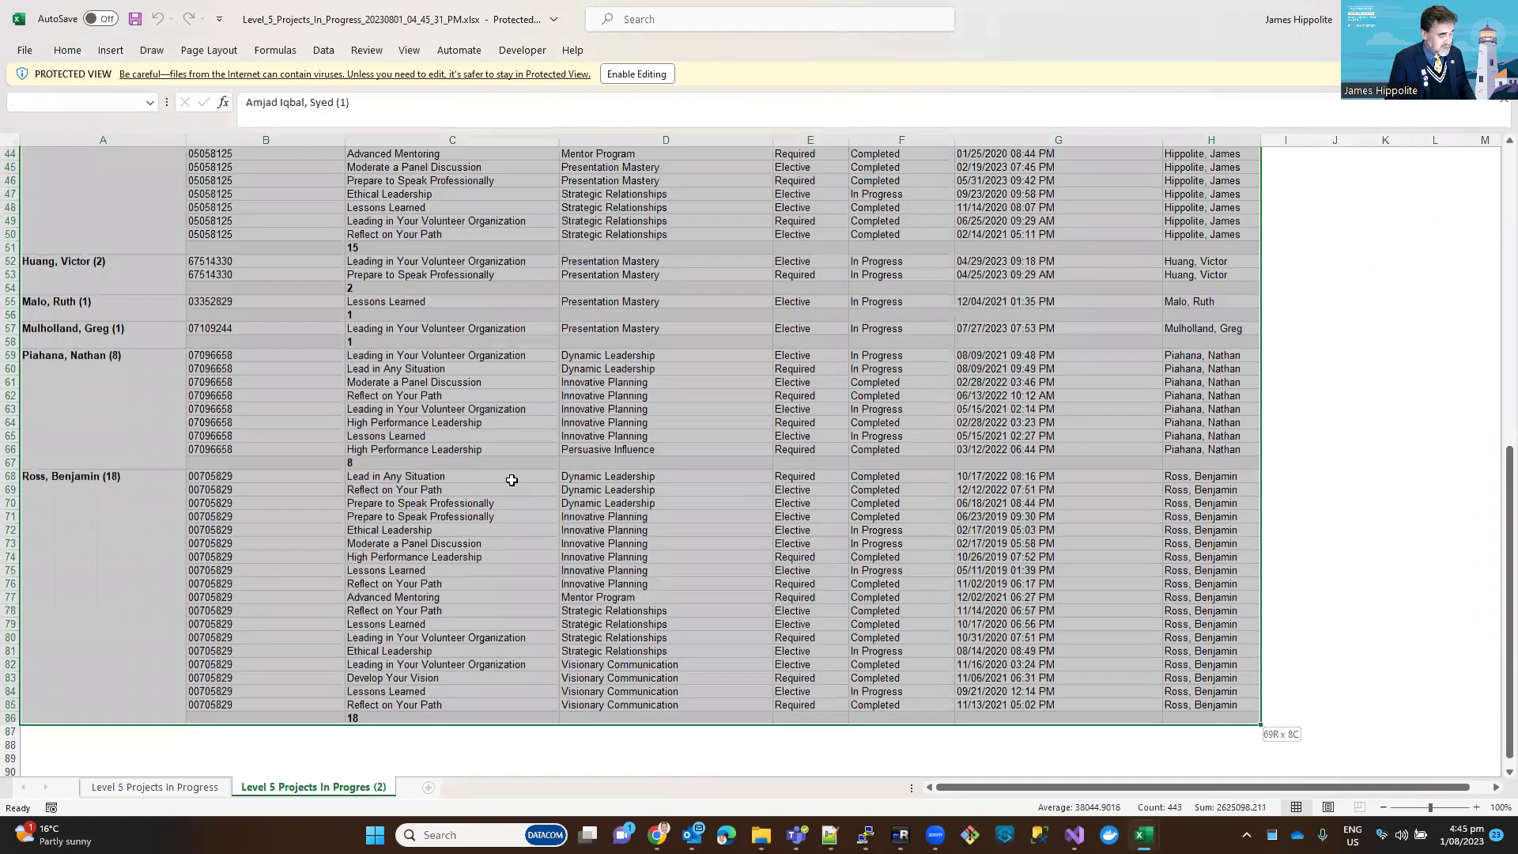
{"action": "key", "text": "ctrl+c"}
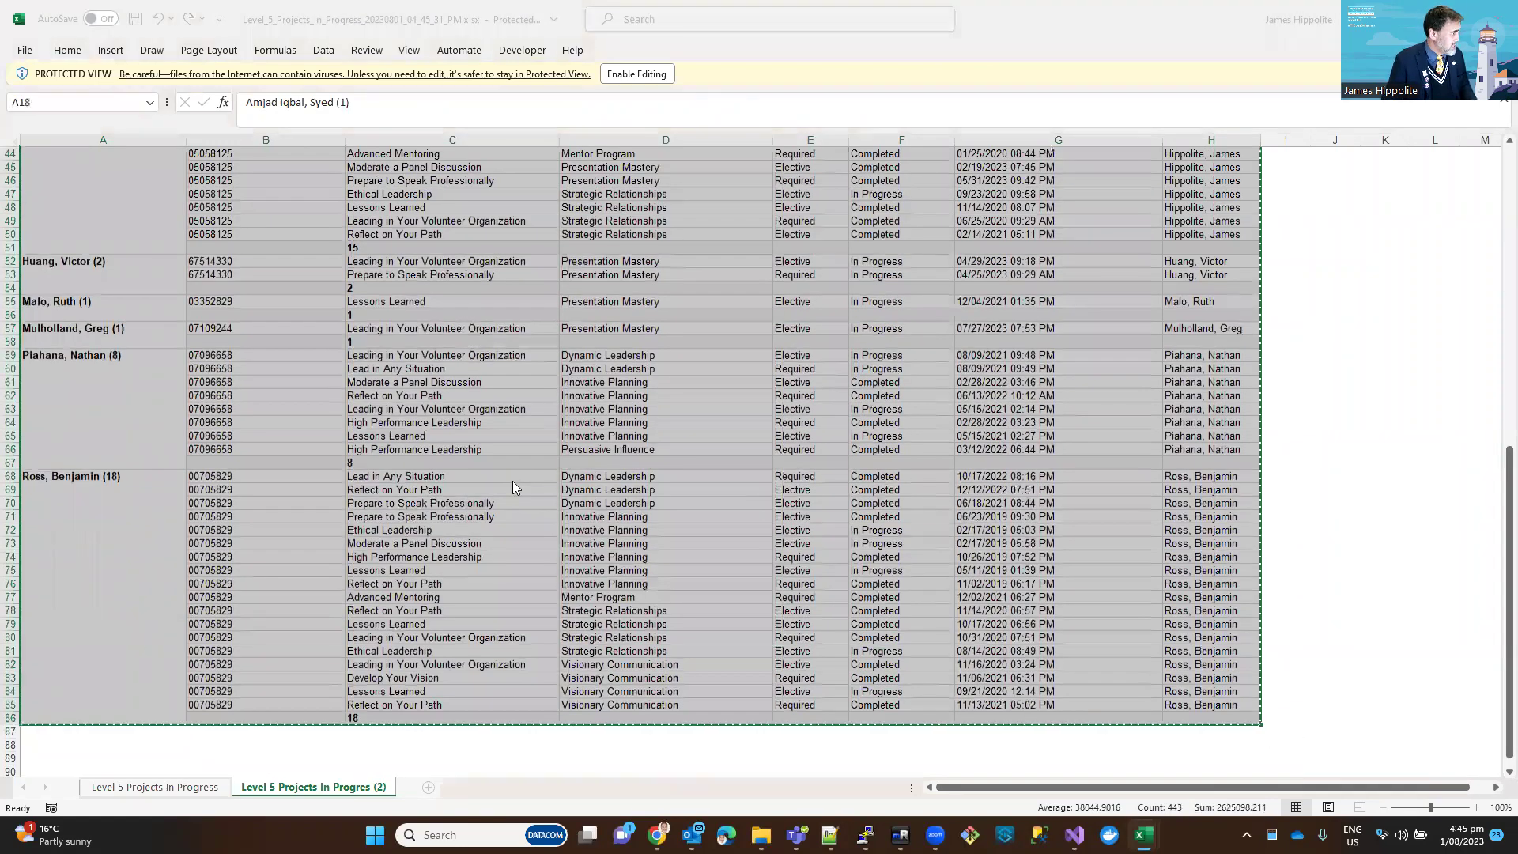
Step: Paste them into the Pathways workbook's Level 5 sheet
{"action": "key", "text": "alt+Tab"}
{"action": "key", "text": "alt+Tab"}
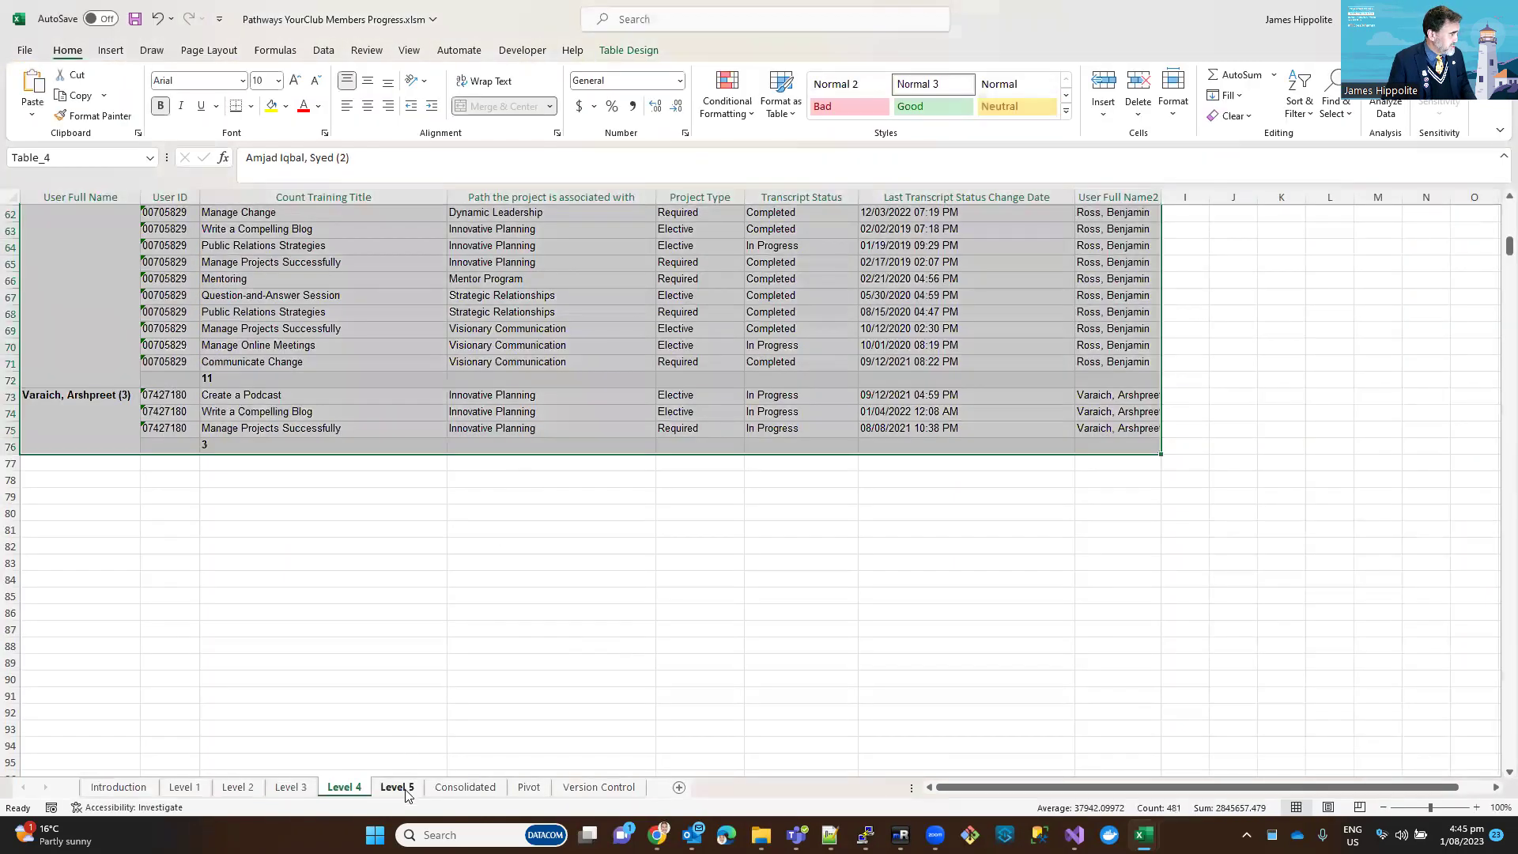
{"action": "left_click", "coordinate": [397, 787]}
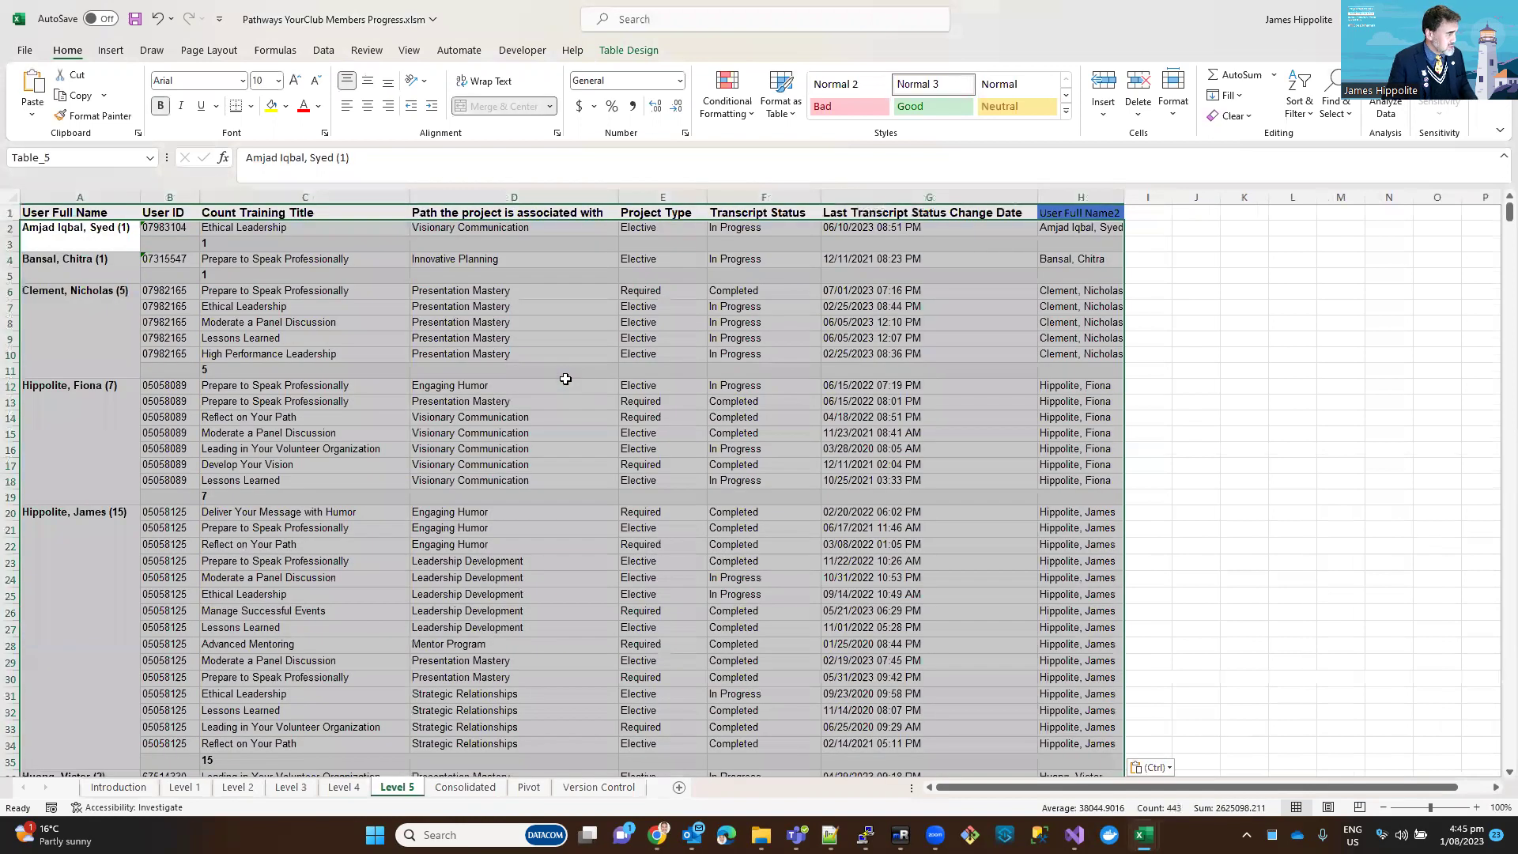
{"action": "scroll", "coordinate": [328, 294], "scroll_direction": "down", "scroll_amount": 3}
{"action": "scroll", "coordinate": [328, 294], "scroll_direction": "down", "scroll_amount": 13}
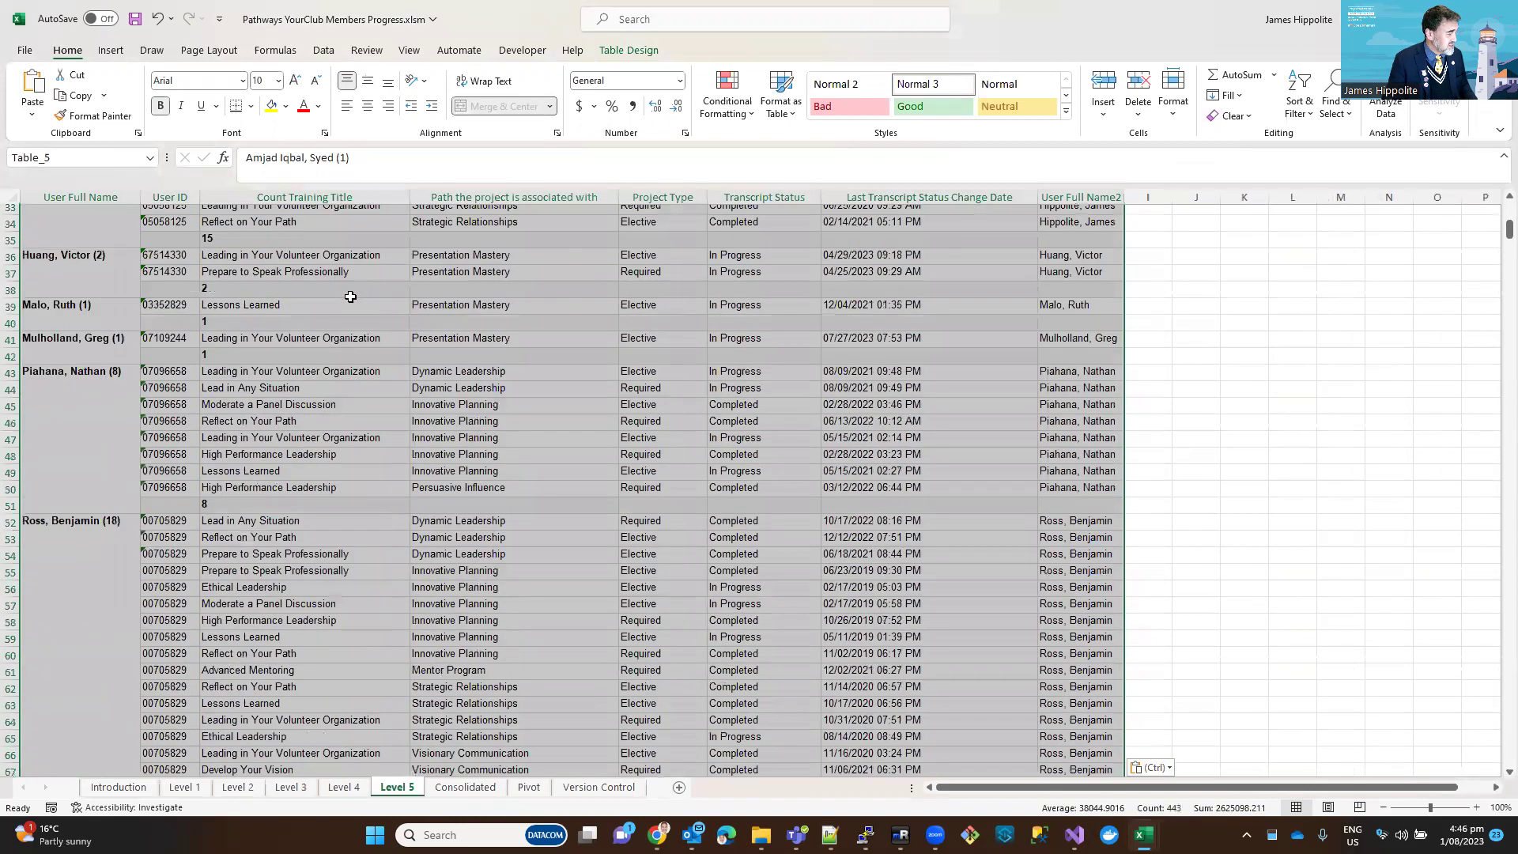
{"action": "scroll", "coordinate": [351, 295], "scroll_direction": "up", "scroll_amount": 16}
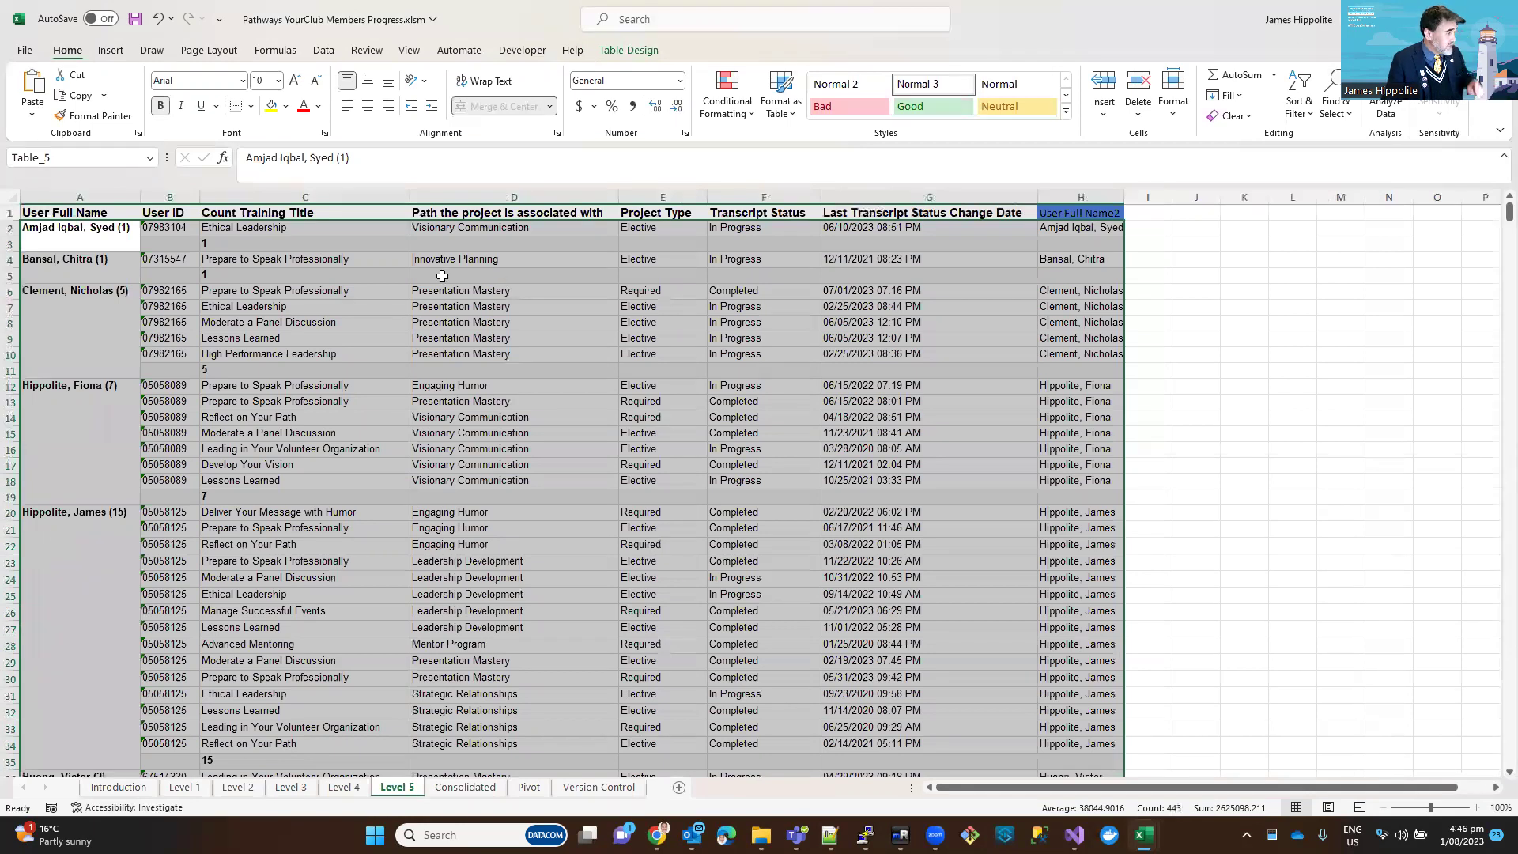
Step: Run the Introduction sheet's Click Me macro and view the resulting Consolidated sheet
{"action": "left_click", "coordinate": [132, 789]}
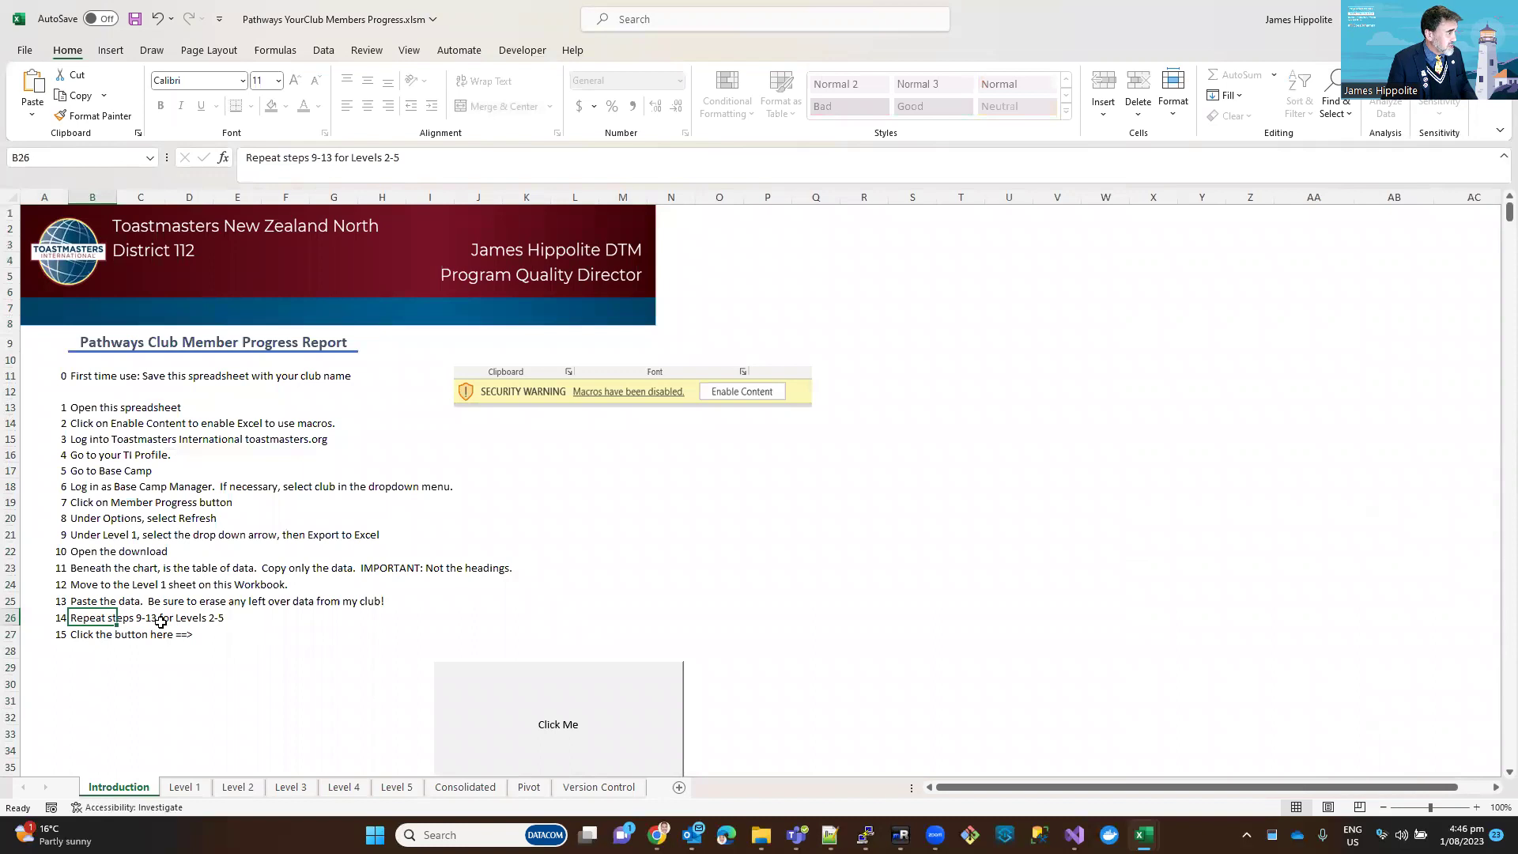
{"action": "left_click", "coordinate": [100, 634]}
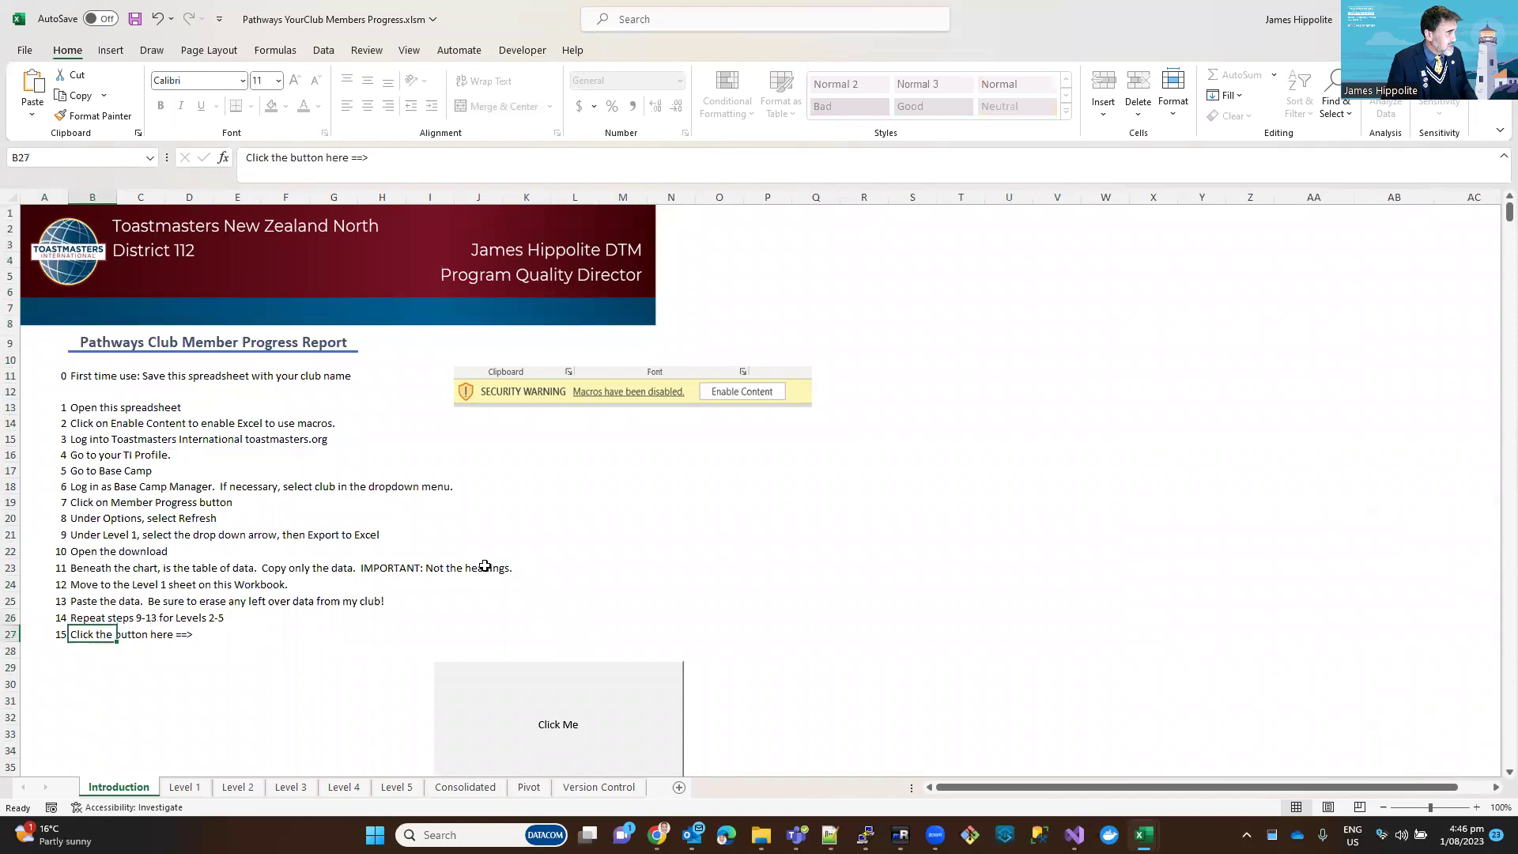
{"action": "scroll", "coordinate": [498, 570], "scroll_direction": "down", "scroll_amount": 3}
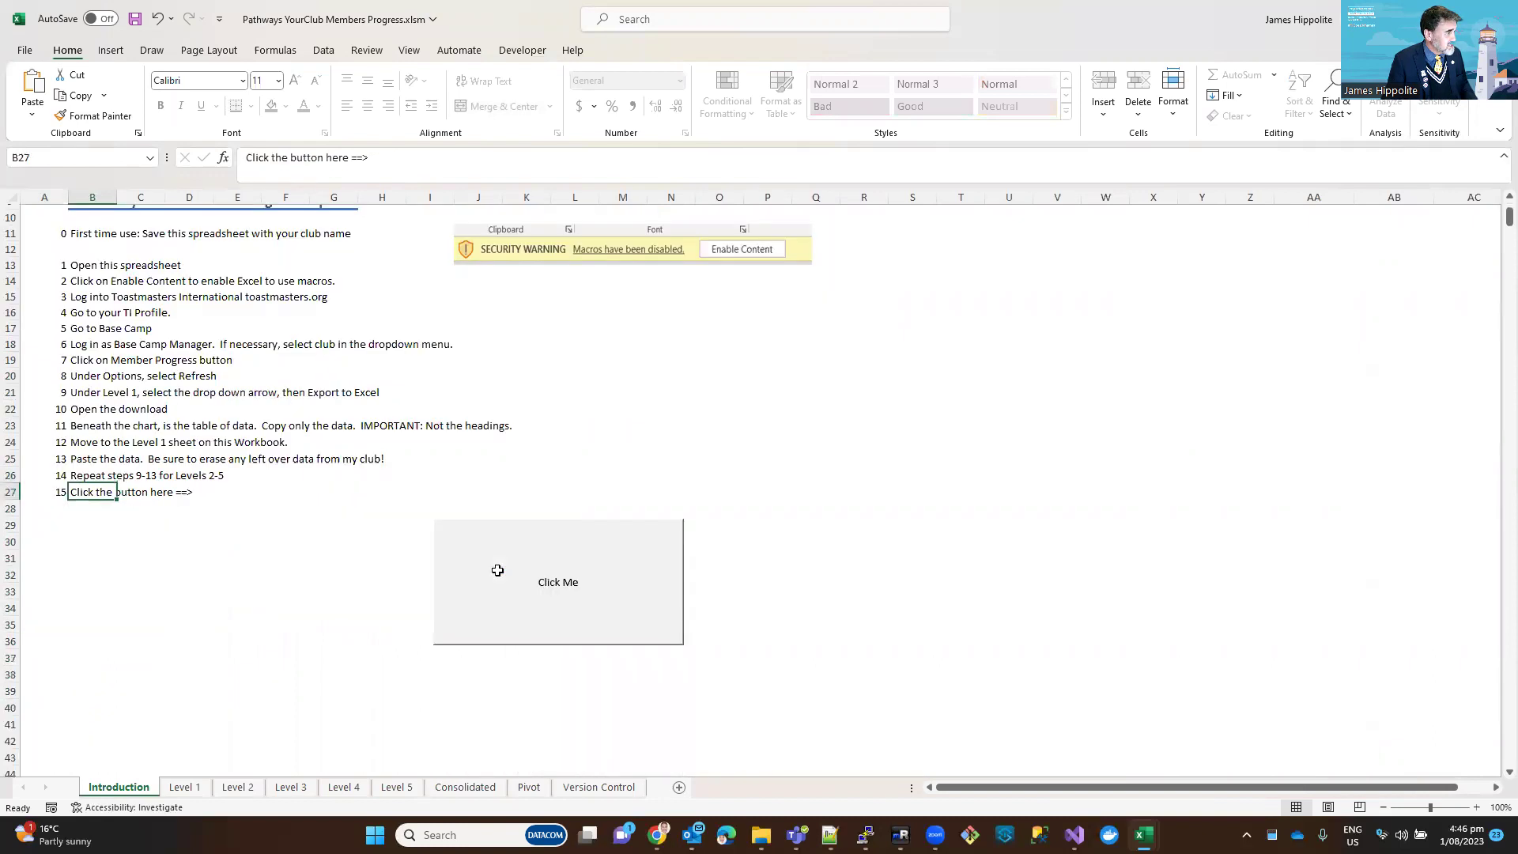
{"action": "left_click", "coordinate": [587, 595]}
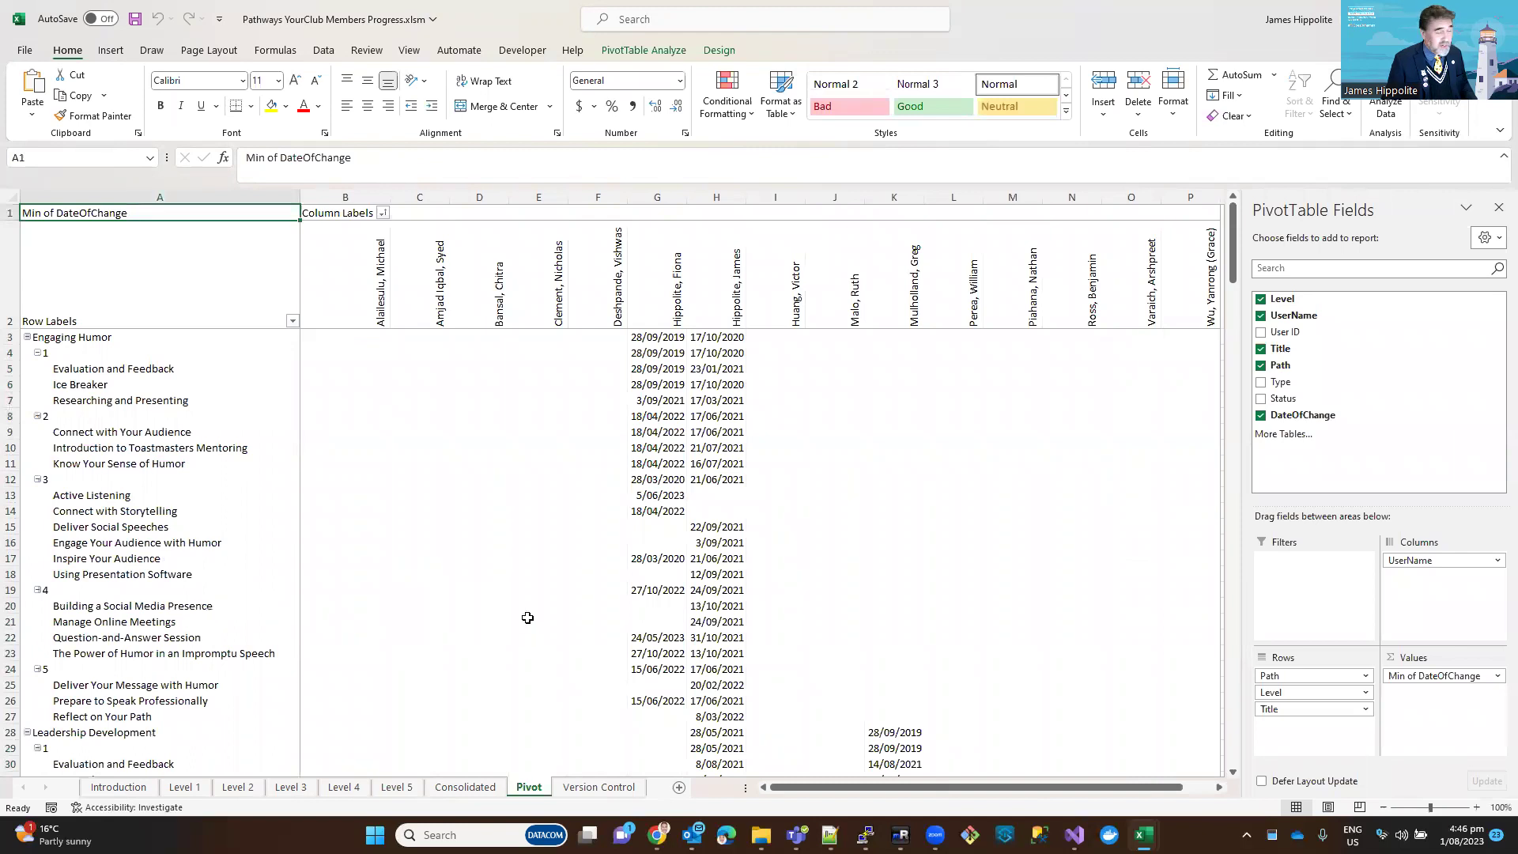
{"action": "left_click", "coordinate": [487, 787]}
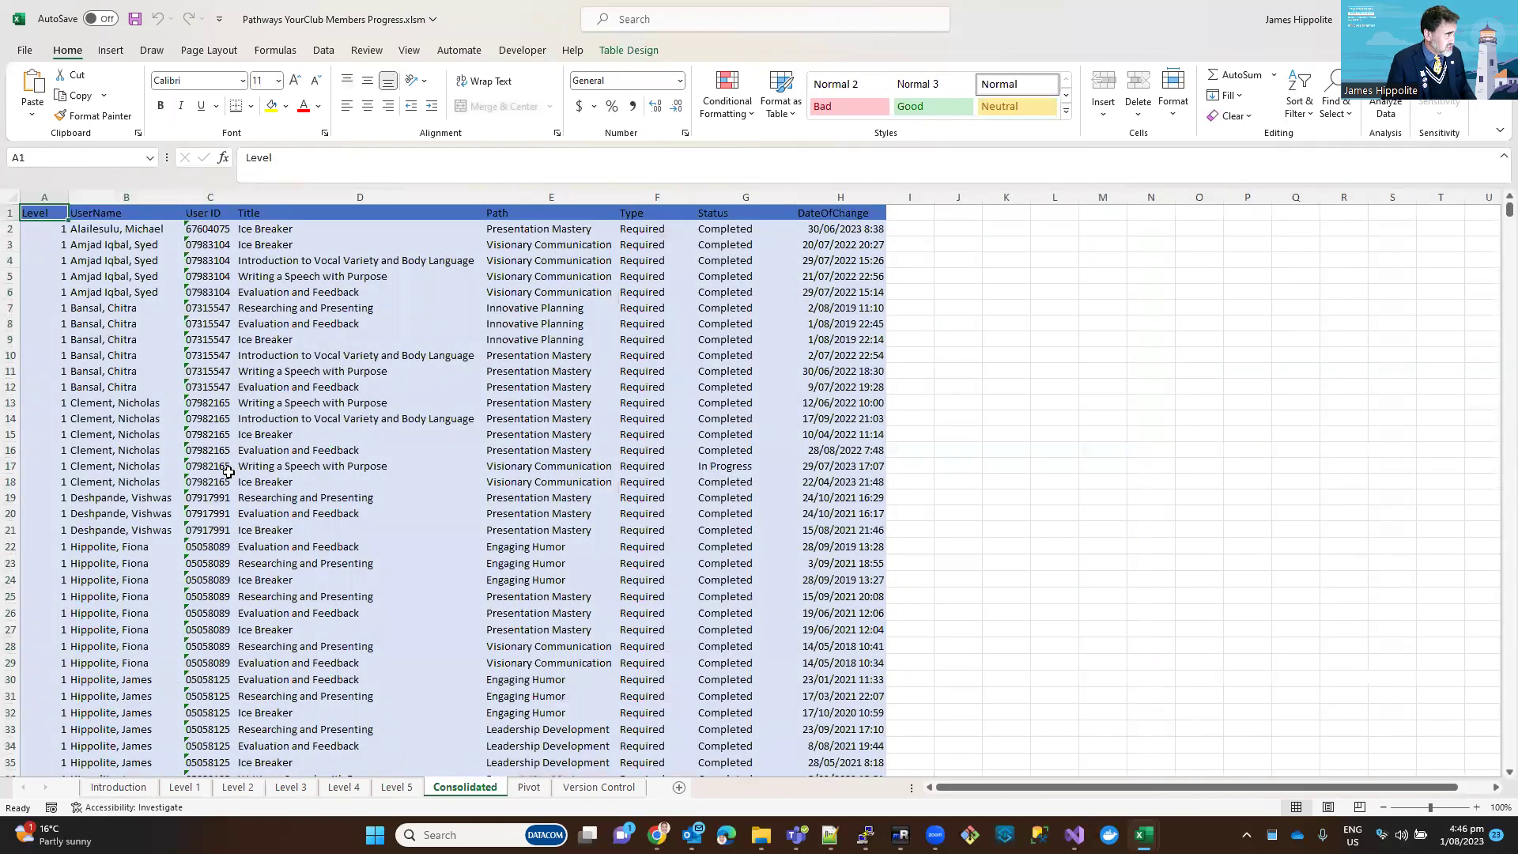
{"action": "left_click", "coordinate": [51, 230]}
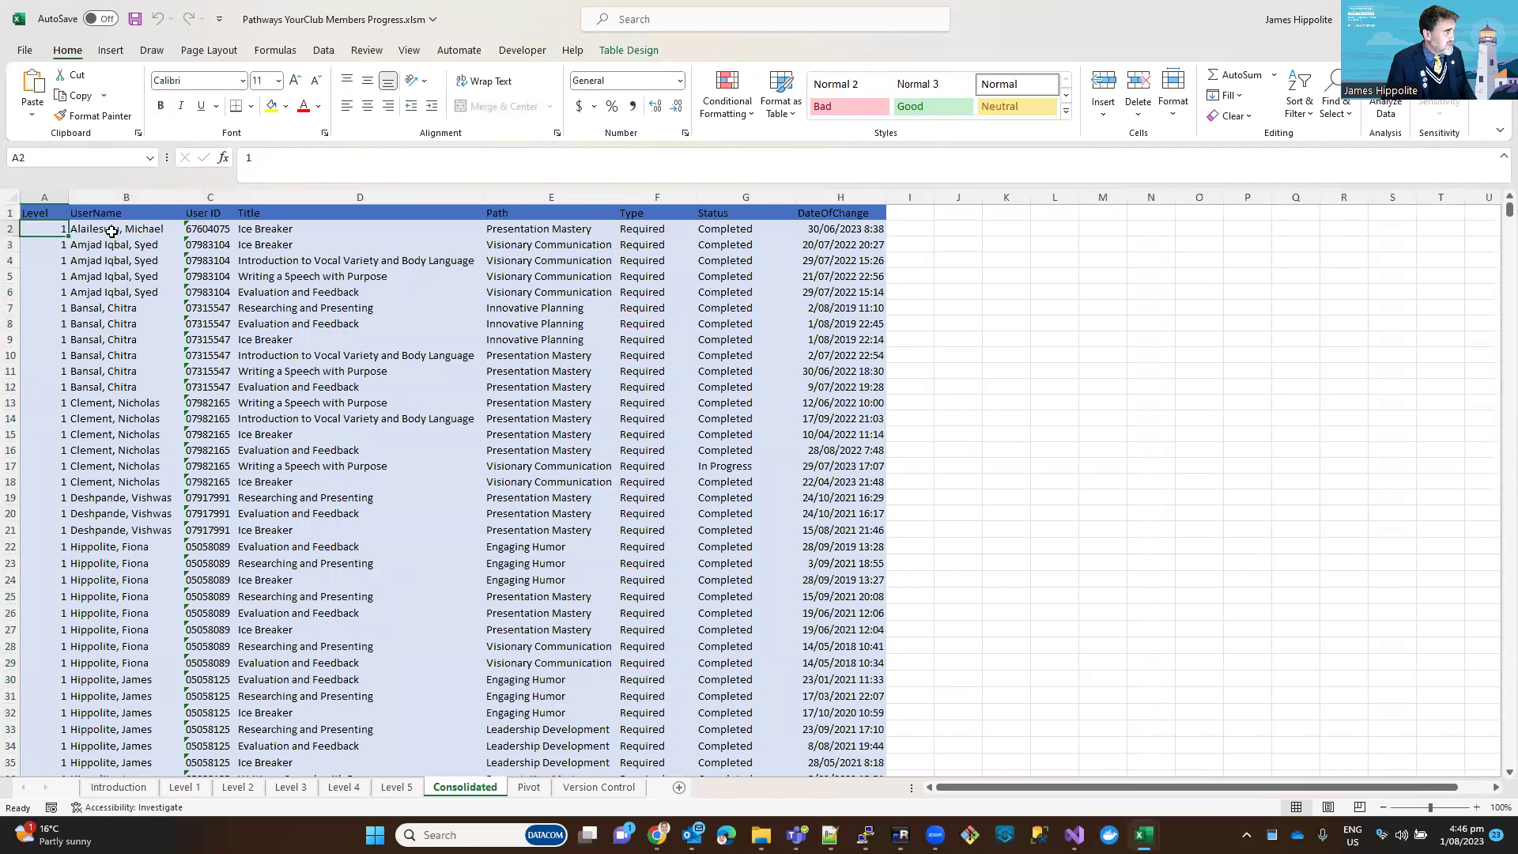
{"action": "left_click", "coordinate": [112, 231]}
{"action": "left_click", "coordinate": [216, 240]}
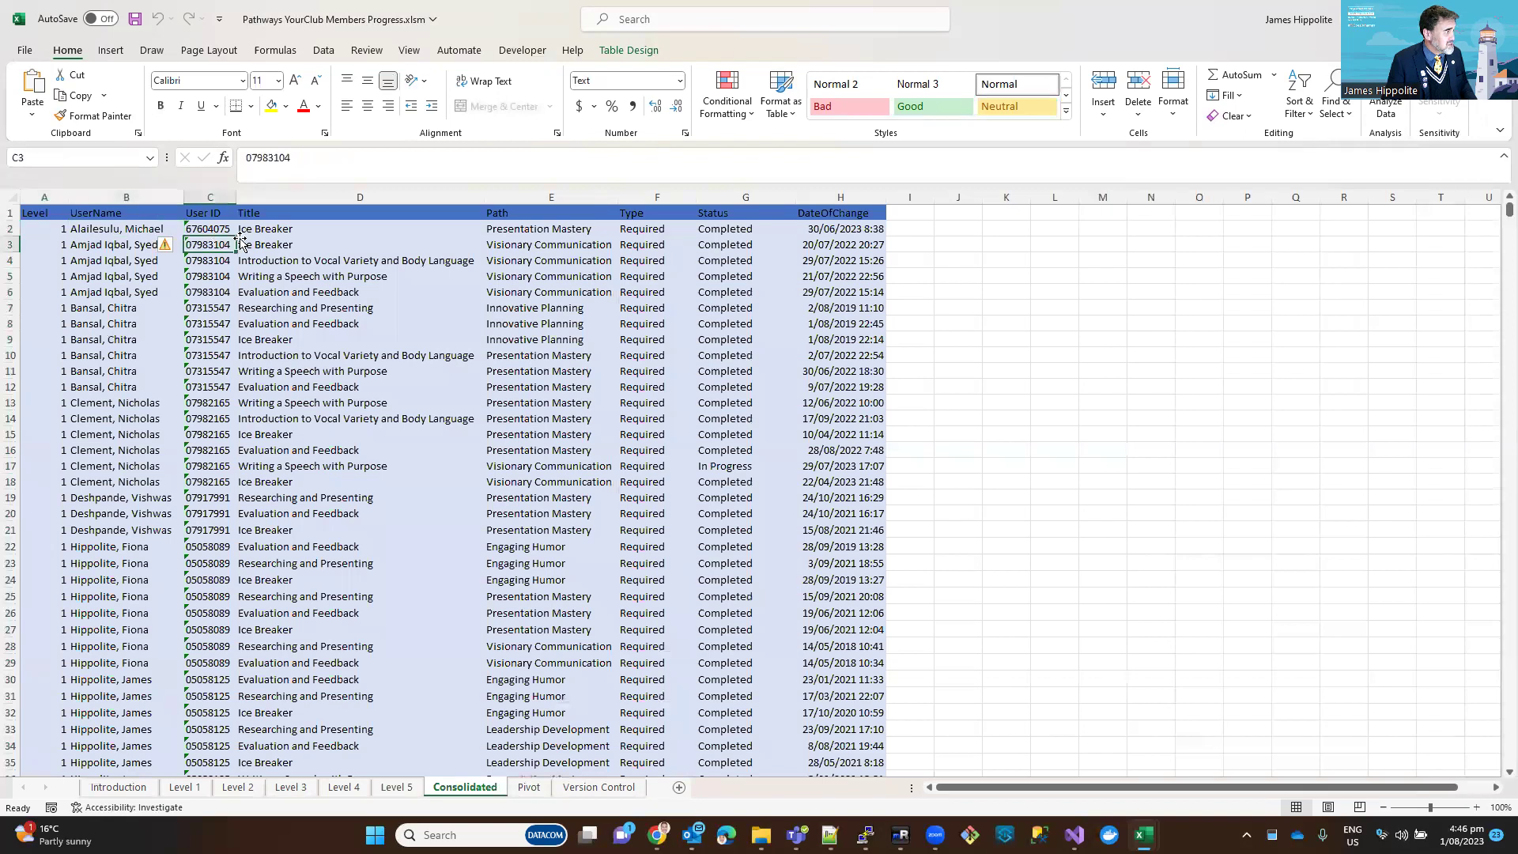
{"action": "left_click", "coordinate": [285, 231]}
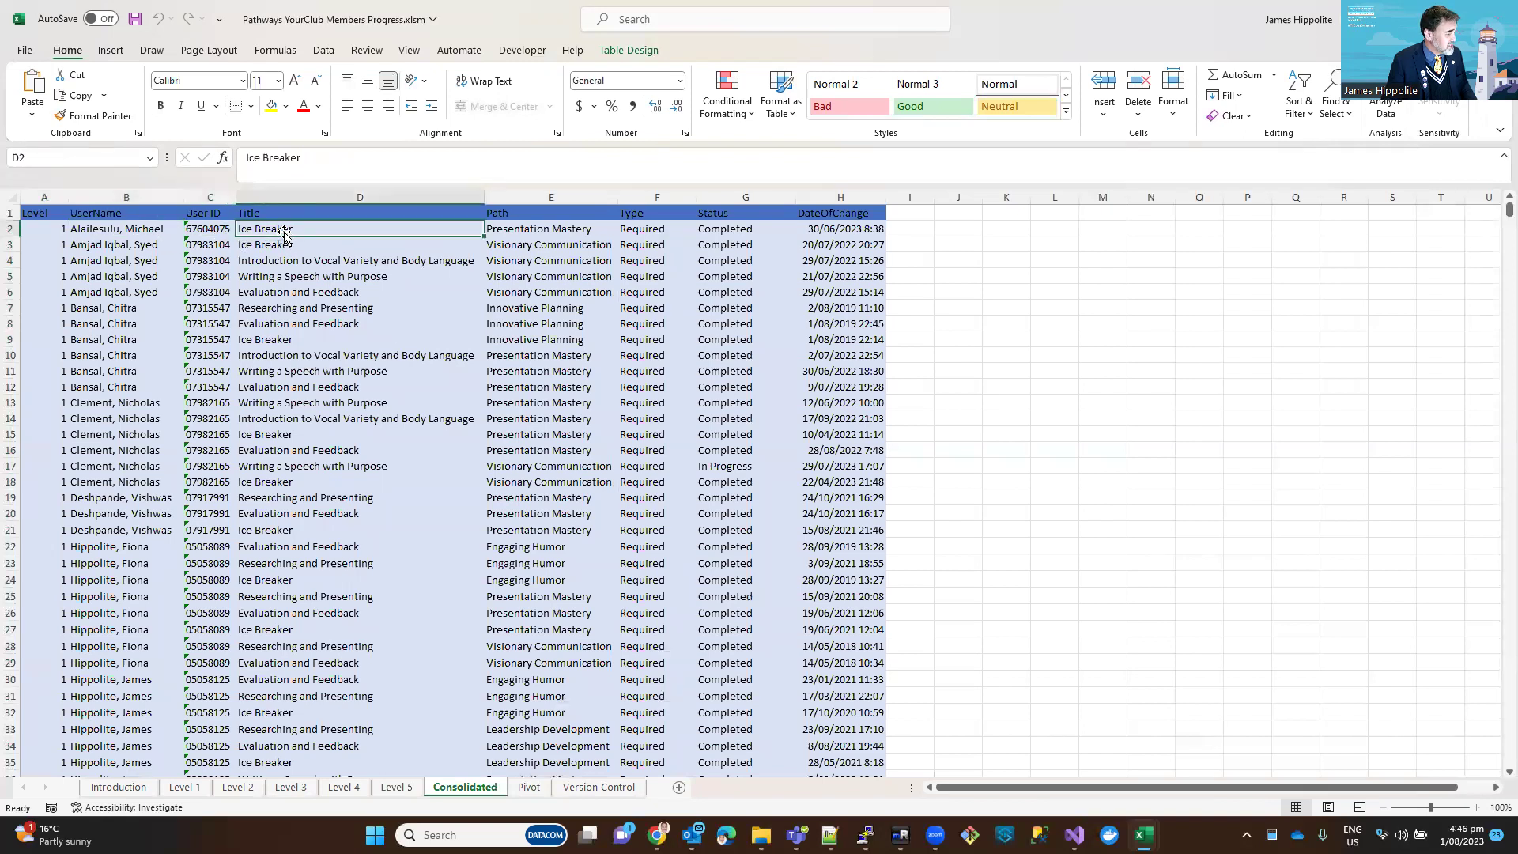
{"action": "left_click", "coordinate": [520, 235]}
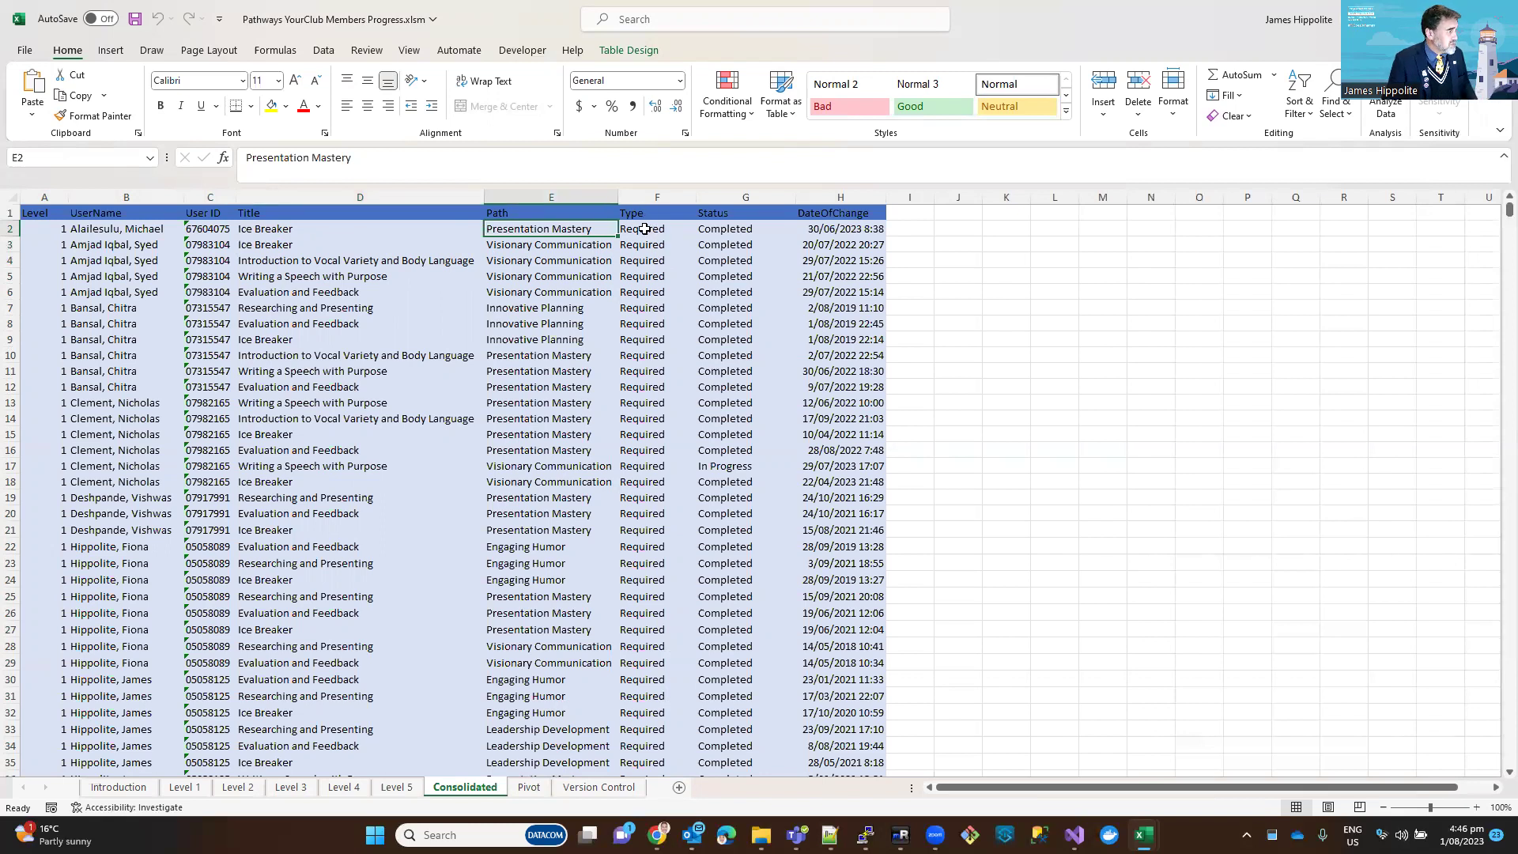
{"action": "left_click", "coordinate": [646, 229]}
{"action": "left_click", "coordinate": [732, 231]}
{"action": "left_click", "coordinate": [842, 230]}
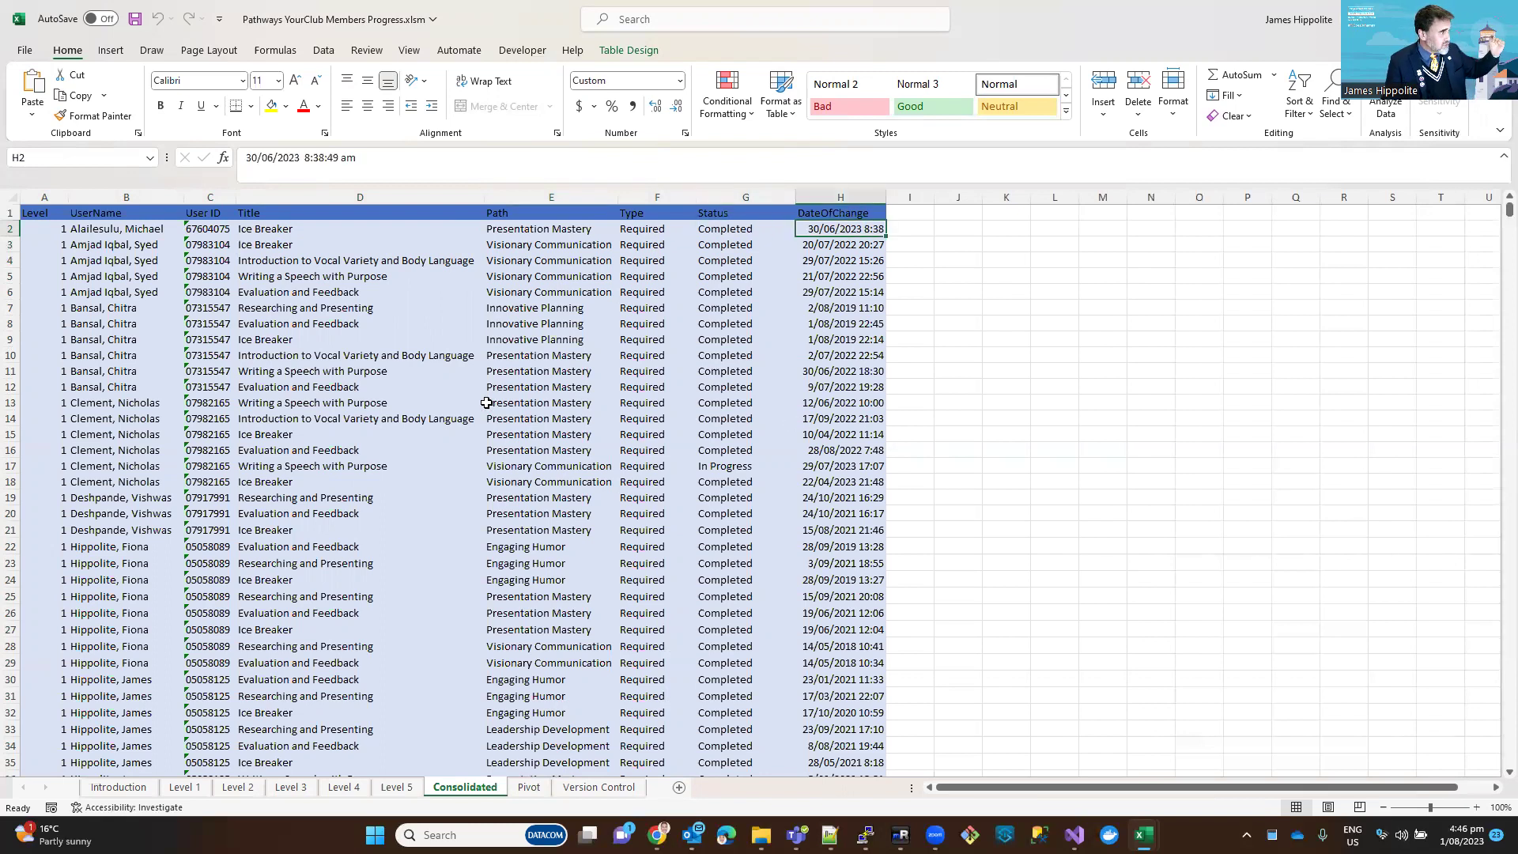
{"action": "scroll", "coordinate": [483, 409], "scroll_direction": "down", "scroll_amount": 12}
{"action": "scroll", "coordinate": [483, 409], "scroll_direction": "down", "scroll_amount": 20}
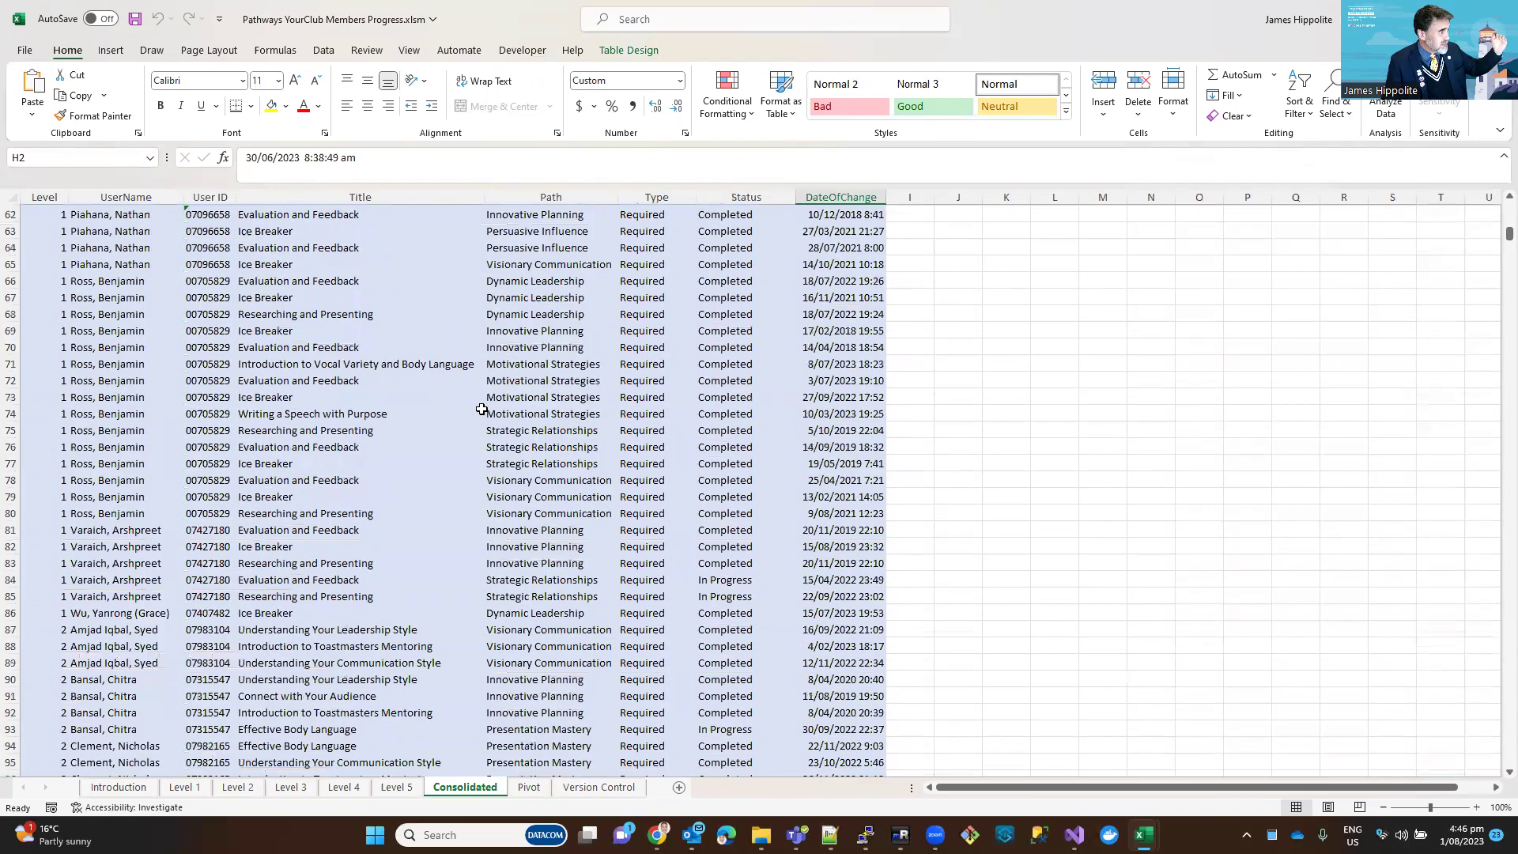
{"action": "scroll", "coordinate": [479, 412], "scroll_direction": "down", "scroll_amount": 8}
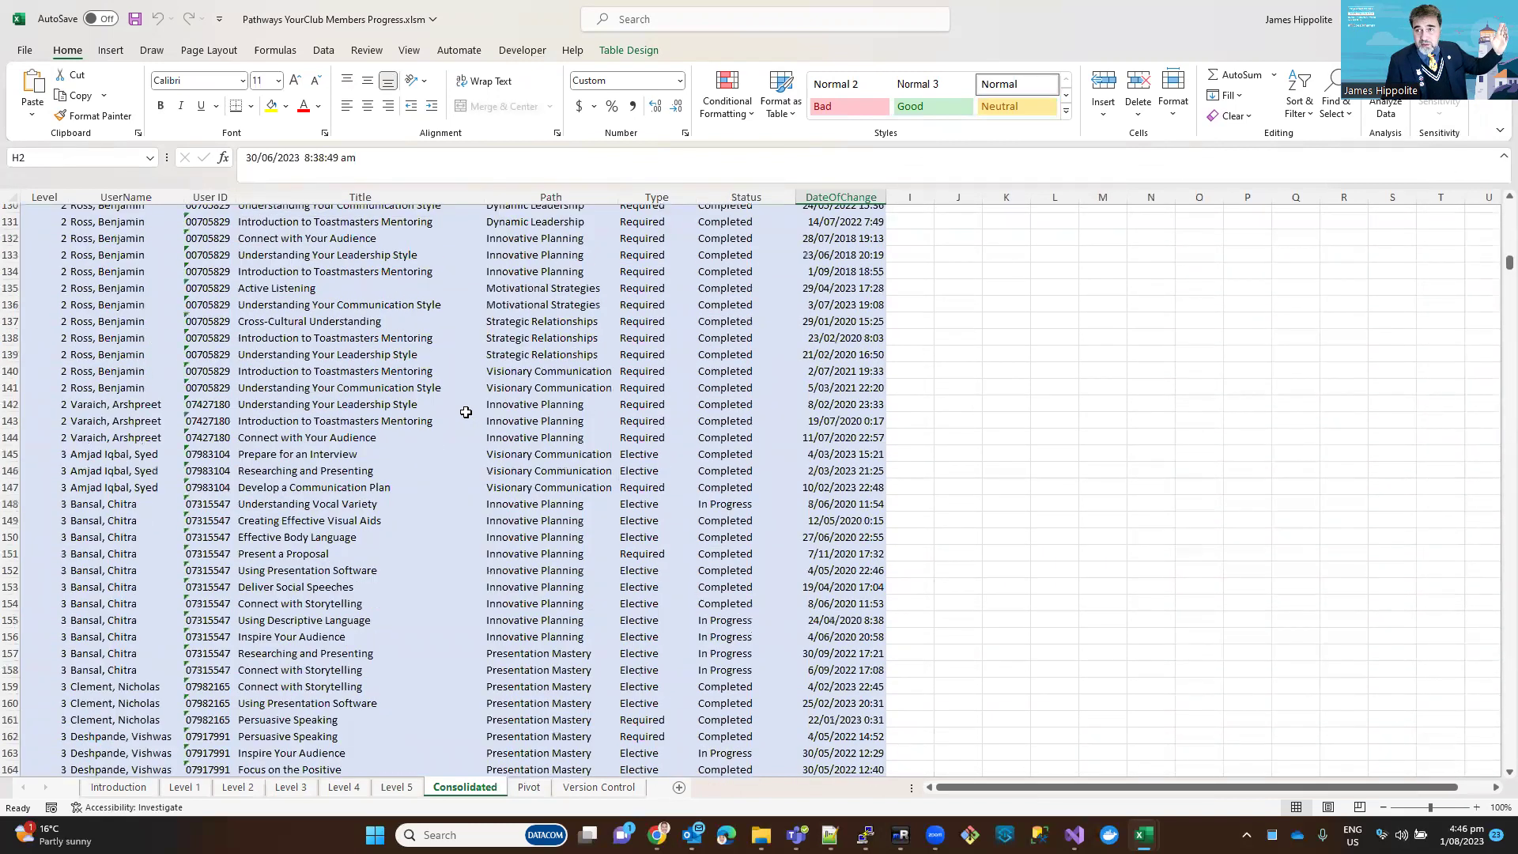
{"action": "scroll", "coordinate": [450, 394], "scroll_direction": "down", "scroll_amount": 9}
{"action": "scroll", "coordinate": [450, 394], "scroll_direction": "down", "scroll_amount": 12}
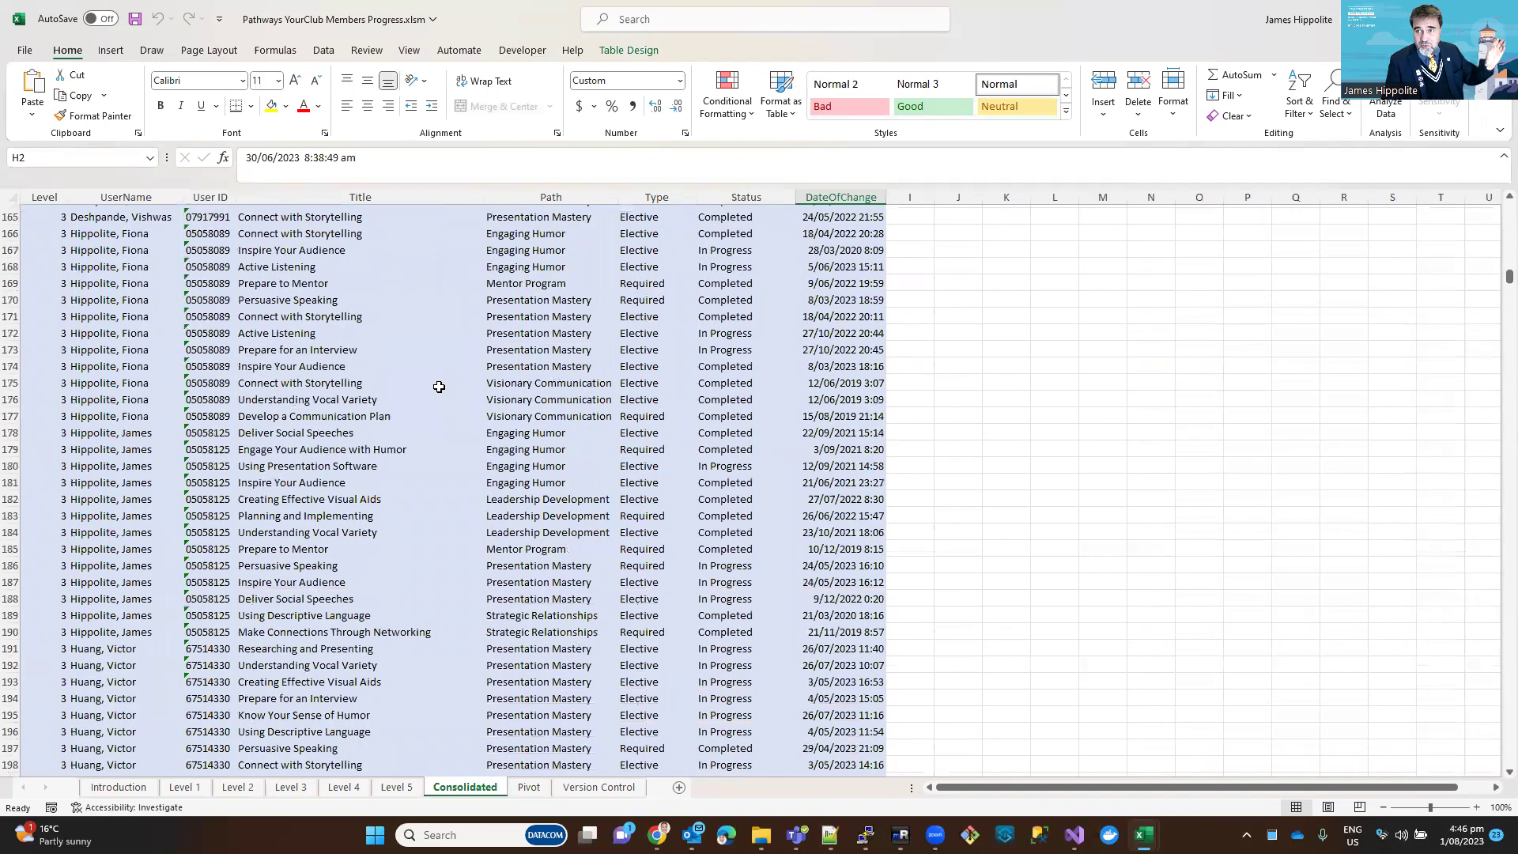
{"action": "scroll", "coordinate": [438, 388], "scroll_direction": "down", "scroll_amount": 8}
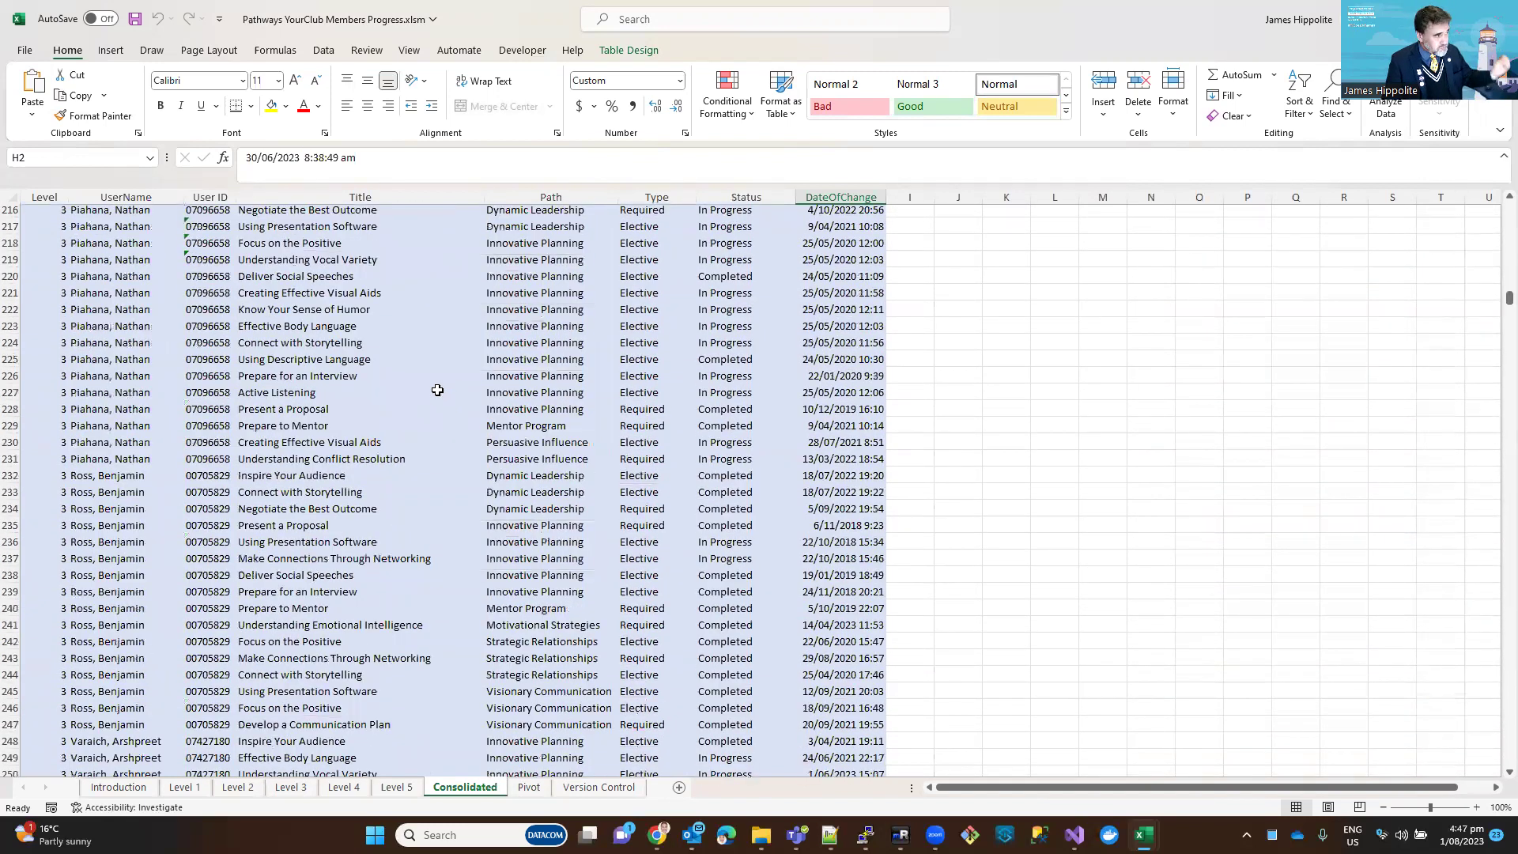
Step: Browse the Pivot sheet's earliest change dates per member by path, level and project
{"action": "left_click", "coordinate": [528, 788]}
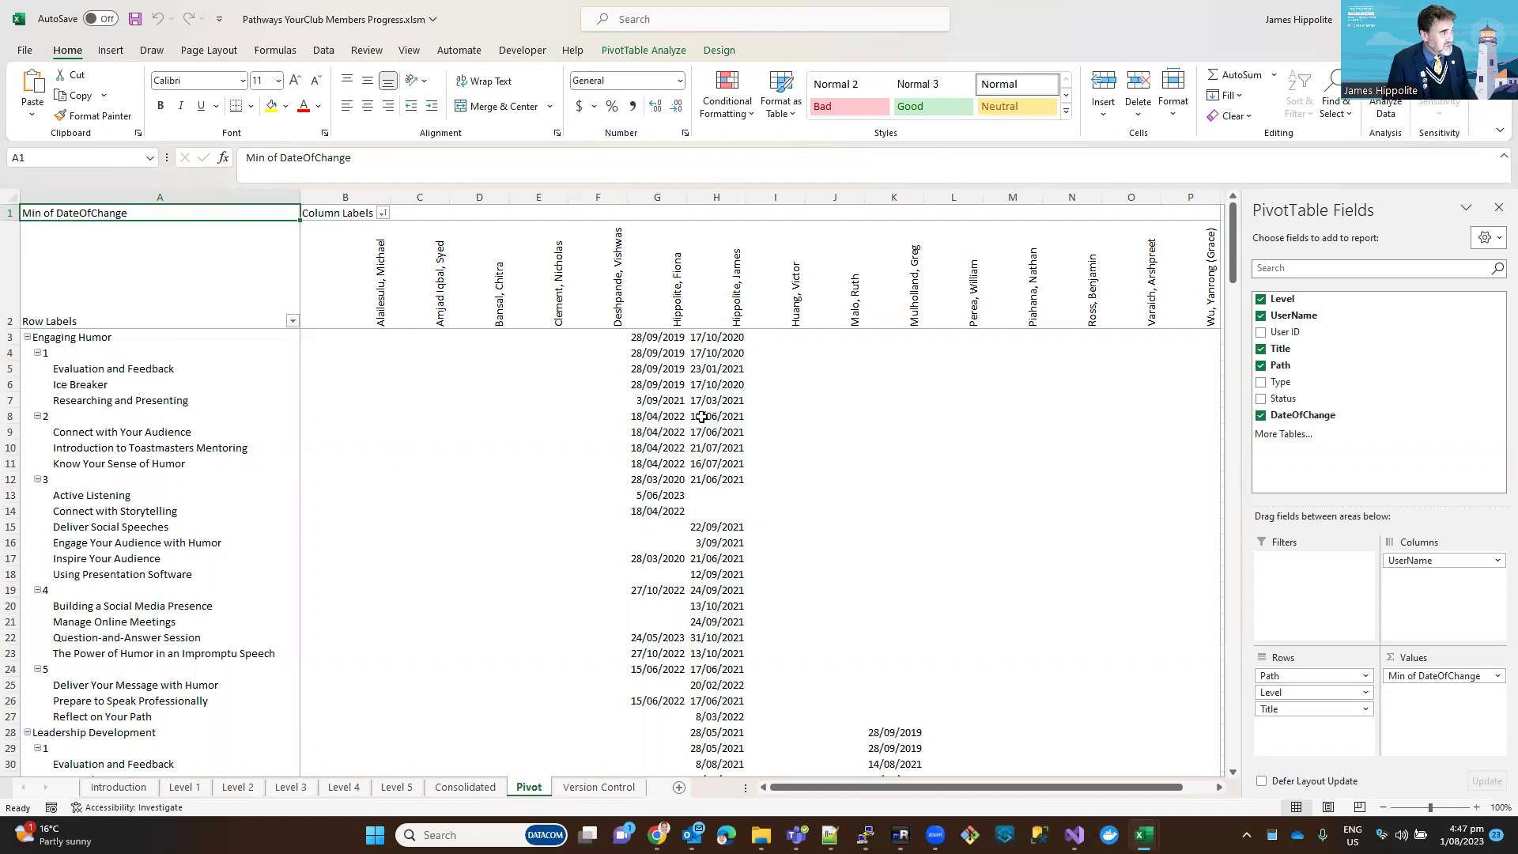
{"action": "mouse_move", "coordinate": [692, 365]}
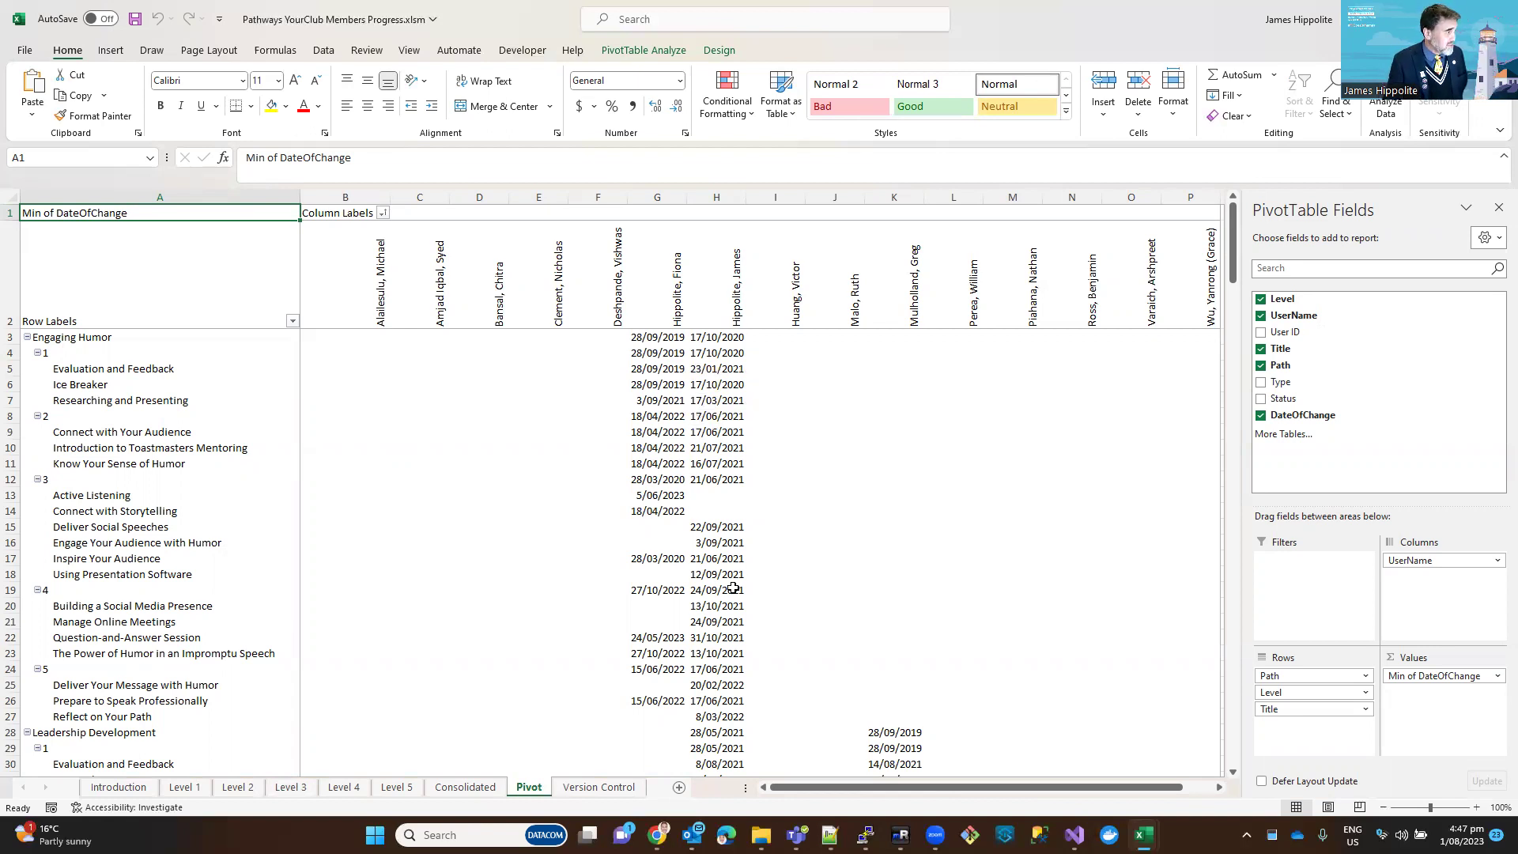
{"action": "mouse_move", "coordinate": [759, 583]}
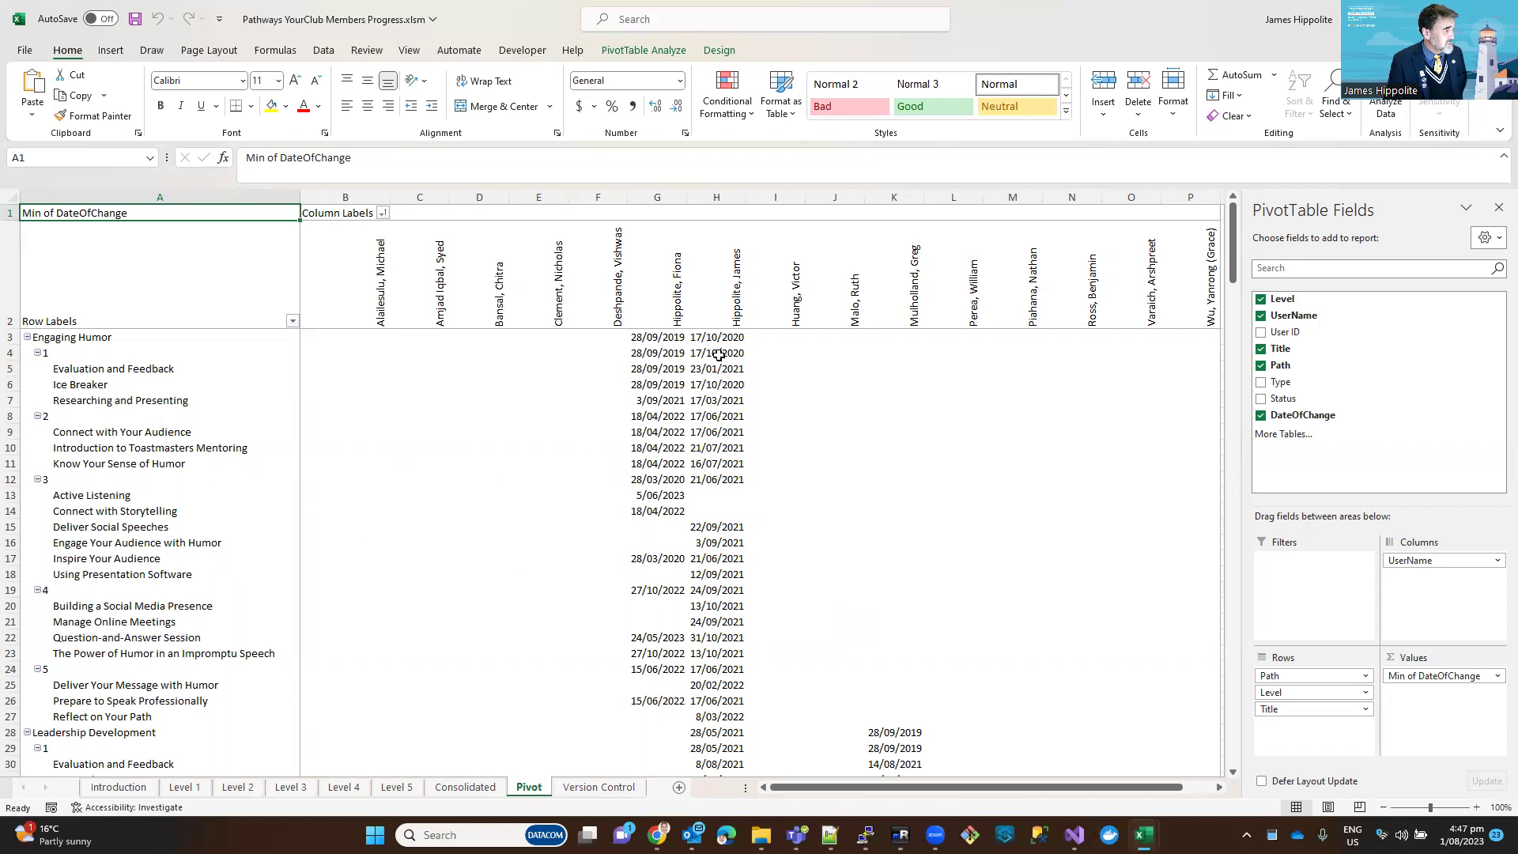
{"action": "scroll", "coordinate": [96, 559], "scroll_direction": "down", "scroll_amount": 2}
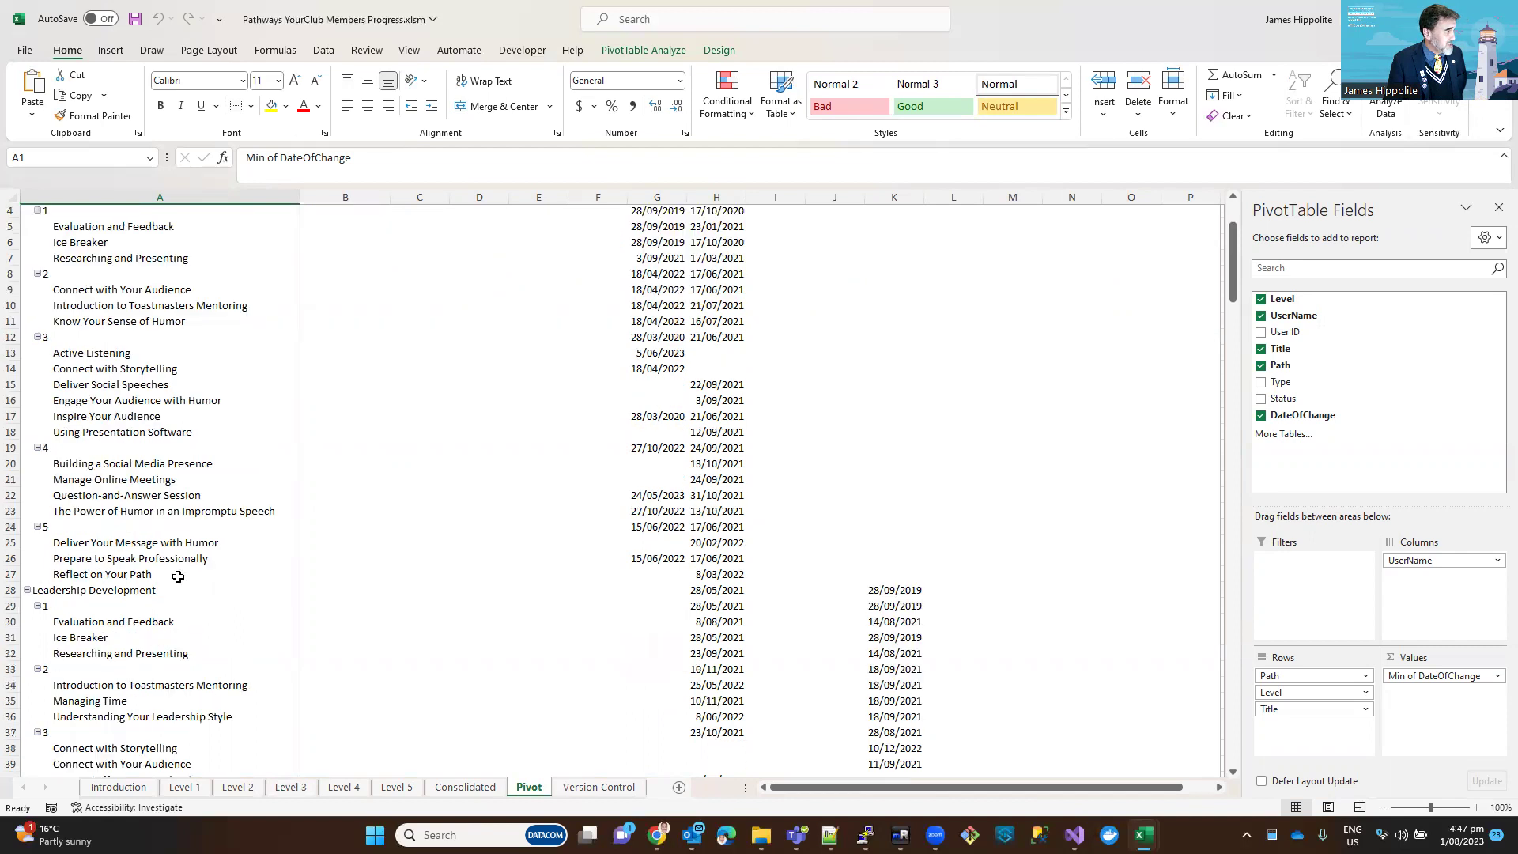
{"action": "scroll", "coordinate": [257, 576], "scroll_direction": "up", "scroll_amount": 2}
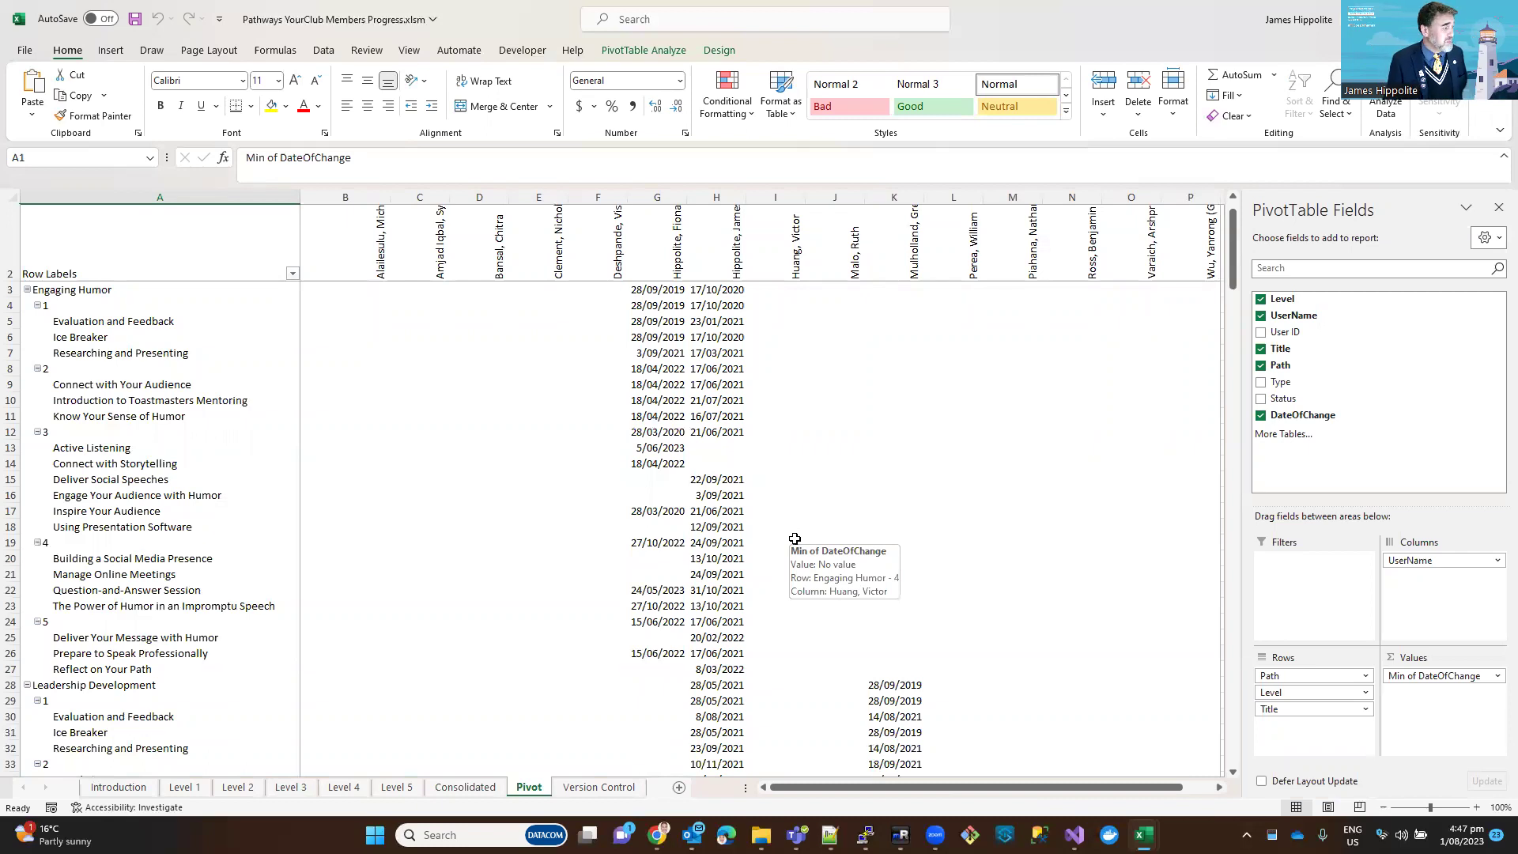
{"action": "scroll", "coordinate": [679, 649], "scroll_direction": "down", "scroll_amount": 2}
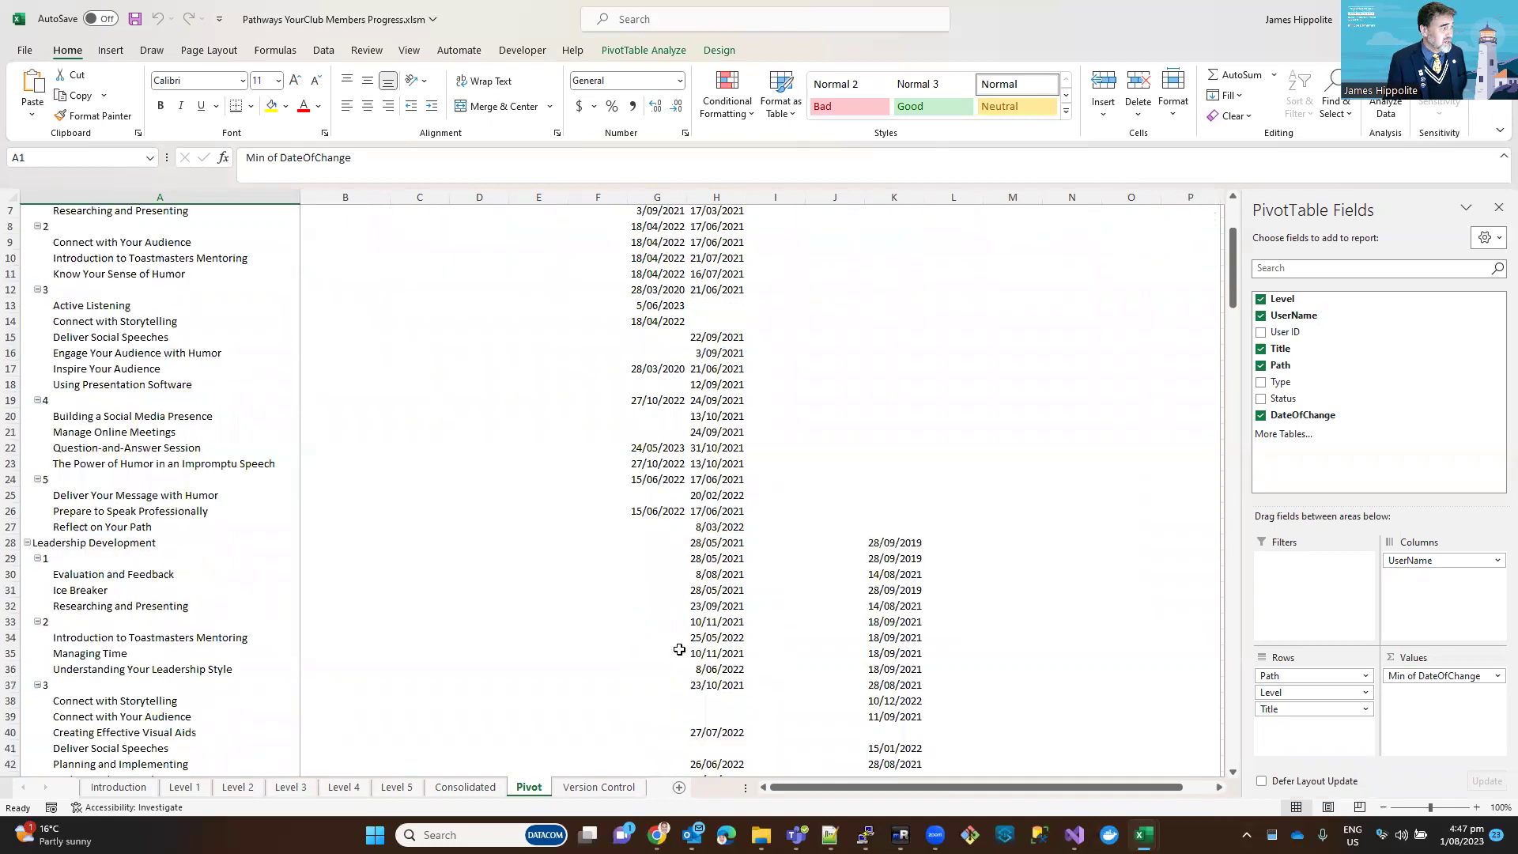
{"action": "scroll", "coordinate": [637, 613], "scroll_direction": "down", "scroll_amount": 3}
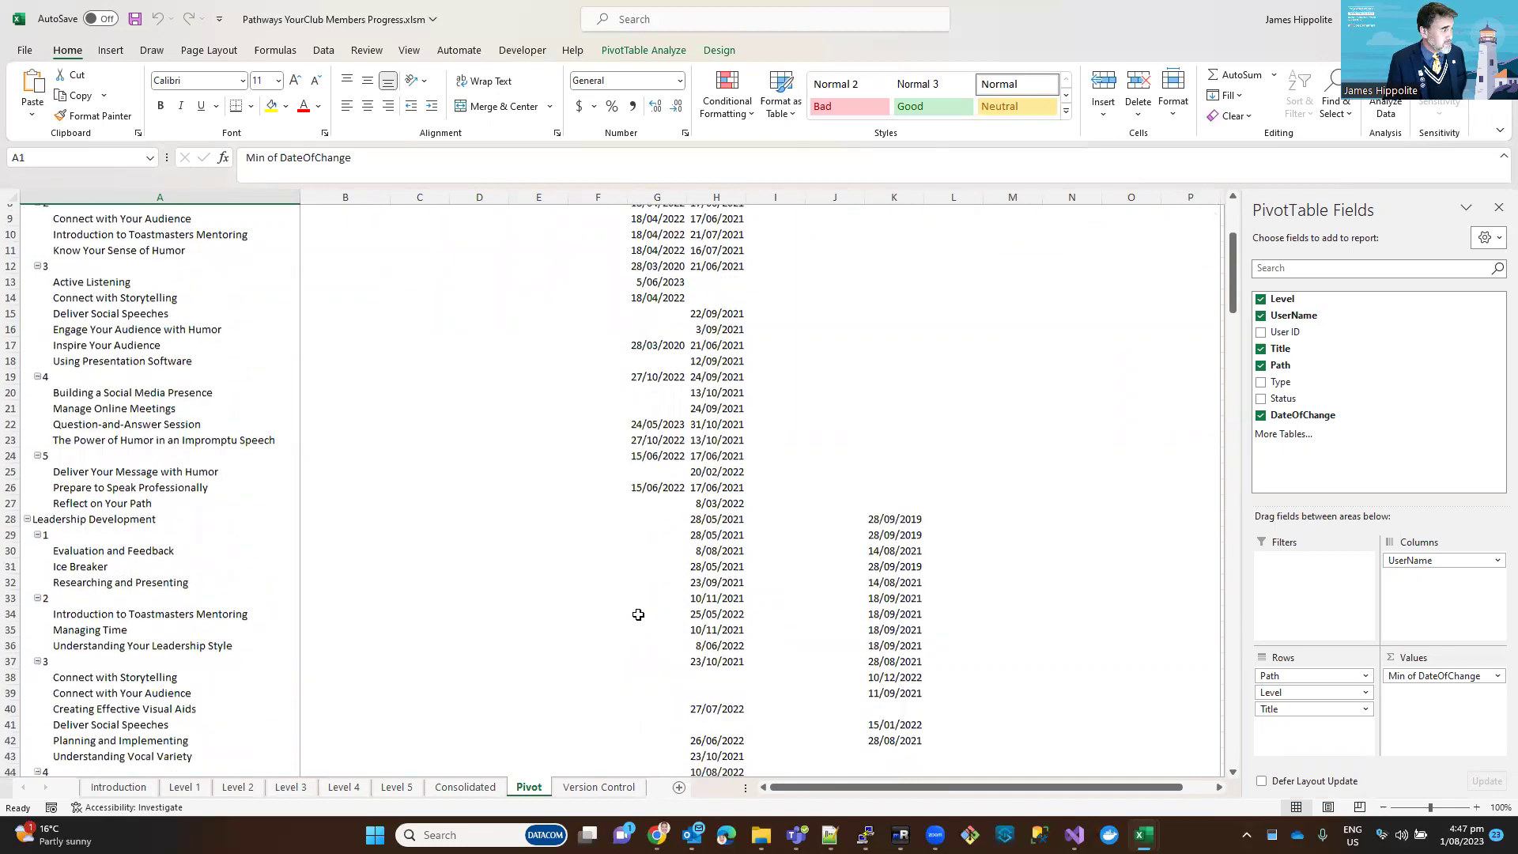